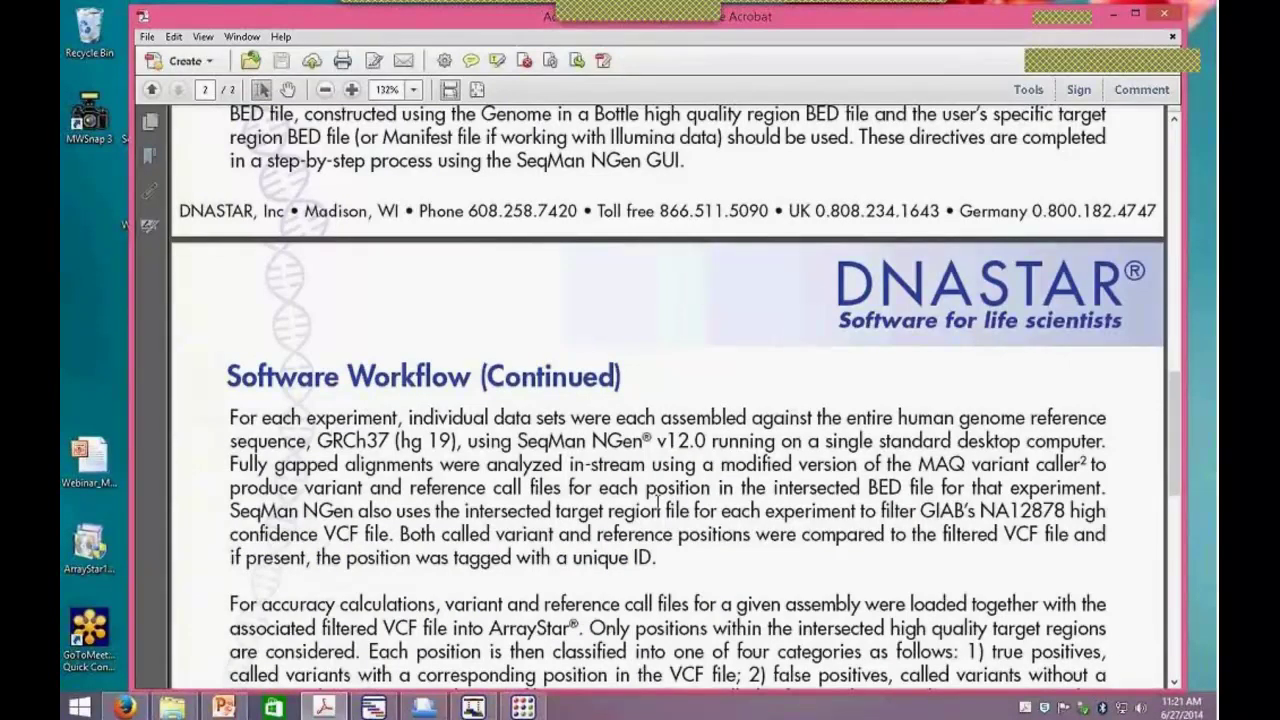
Read the validation document's software workflow, accuracy results table, conclusion and data sets sections, and put the document away.
{"action": "scroll", "coordinate": [657, 503], "scroll_direction": "down", "scroll_amount": 1}
{"action": "scroll", "coordinate": [657, 505], "scroll_direction": "down", "scroll_amount": 5}
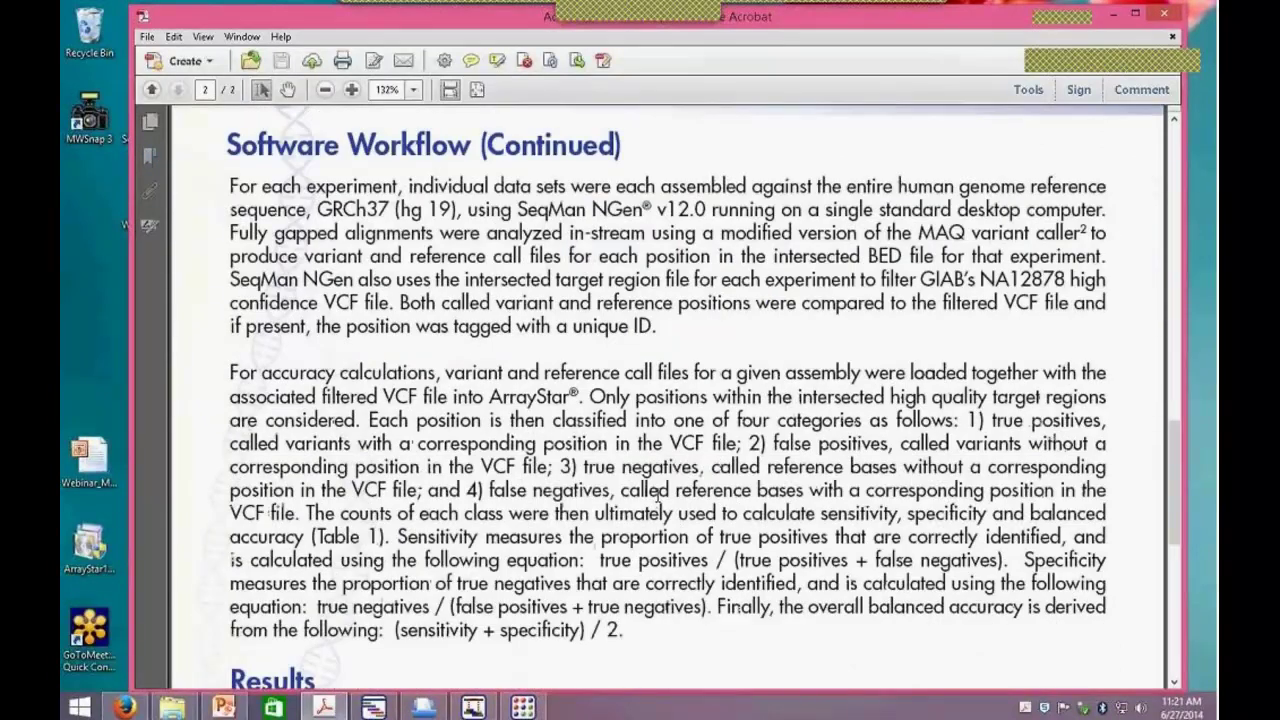
{"action": "scroll", "coordinate": [628, 430], "scroll_direction": "down", "scroll_amount": 4}
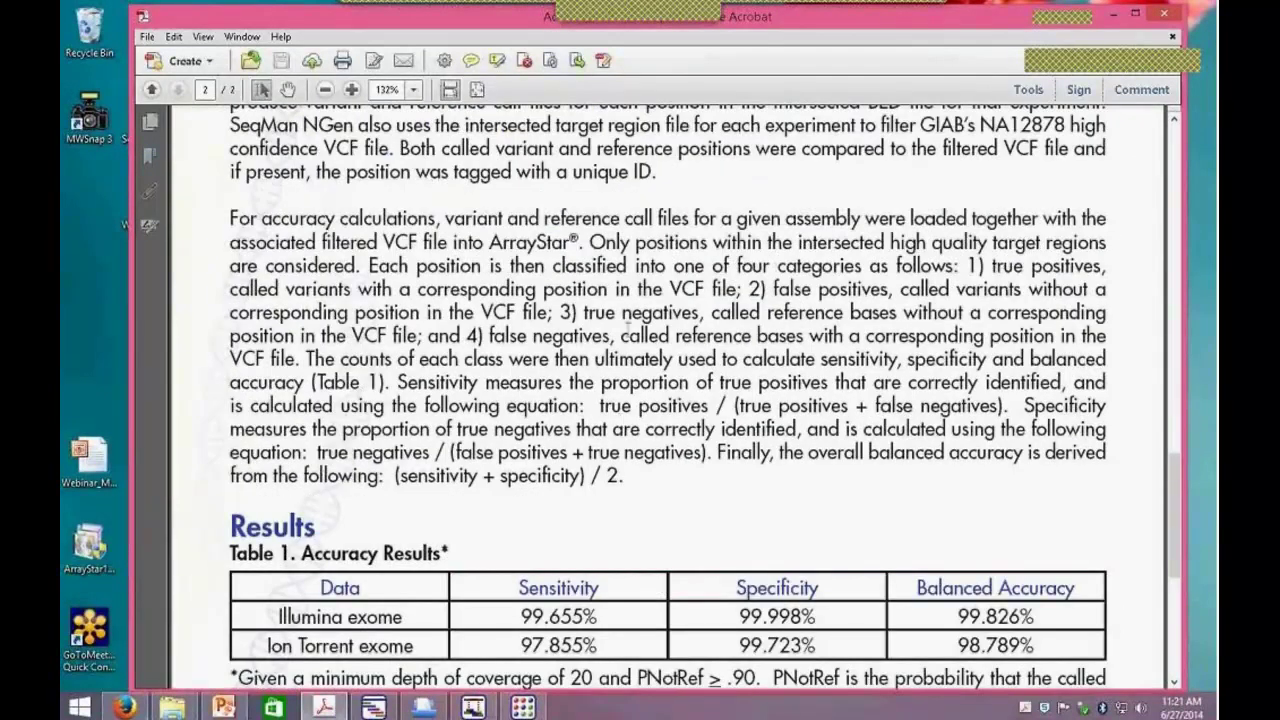
{"action": "scroll", "coordinate": [628, 327], "scroll_direction": "down", "scroll_amount": 4}
{"action": "scroll", "coordinate": [516, 322], "scroll_direction": "down", "scroll_amount": 1}
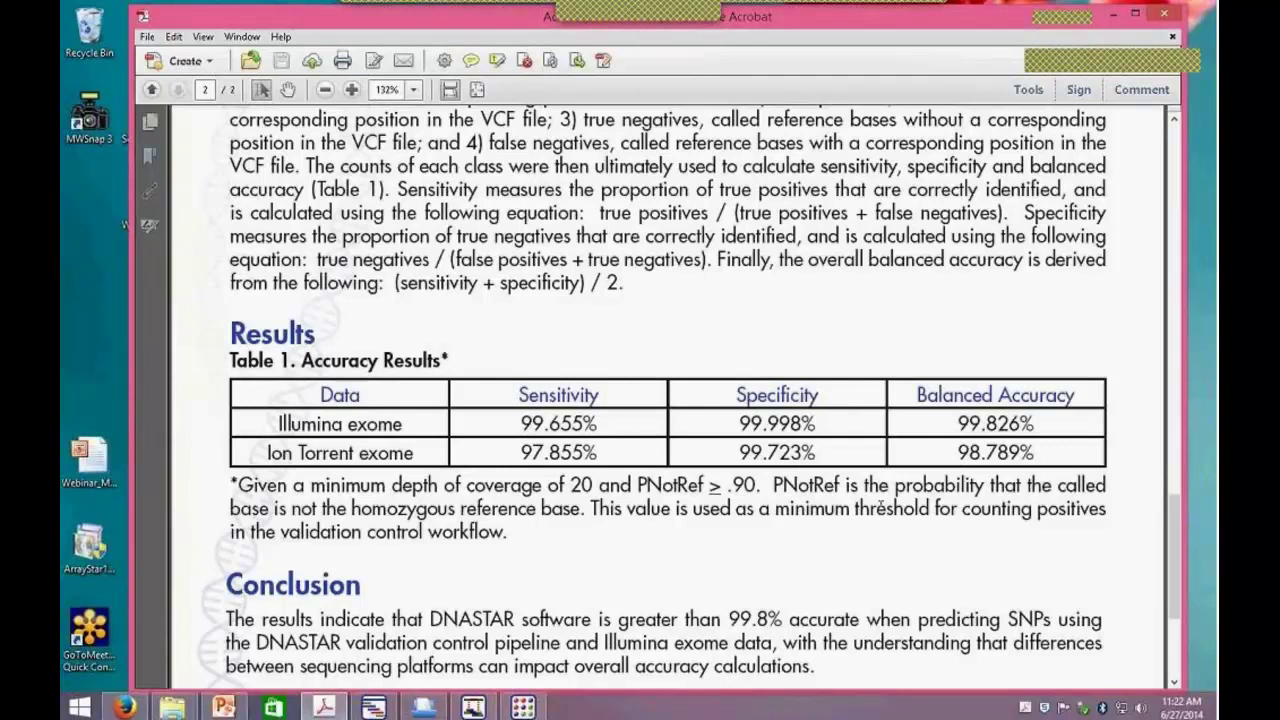
{"action": "scroll", "coordinate": [845, 519], "scroll_direction": "down", "scroll_amount": 3}
{"action": "scroll", "coordinate": [845, 519], "scroll_direction": "up", "scroll_amount": 3}
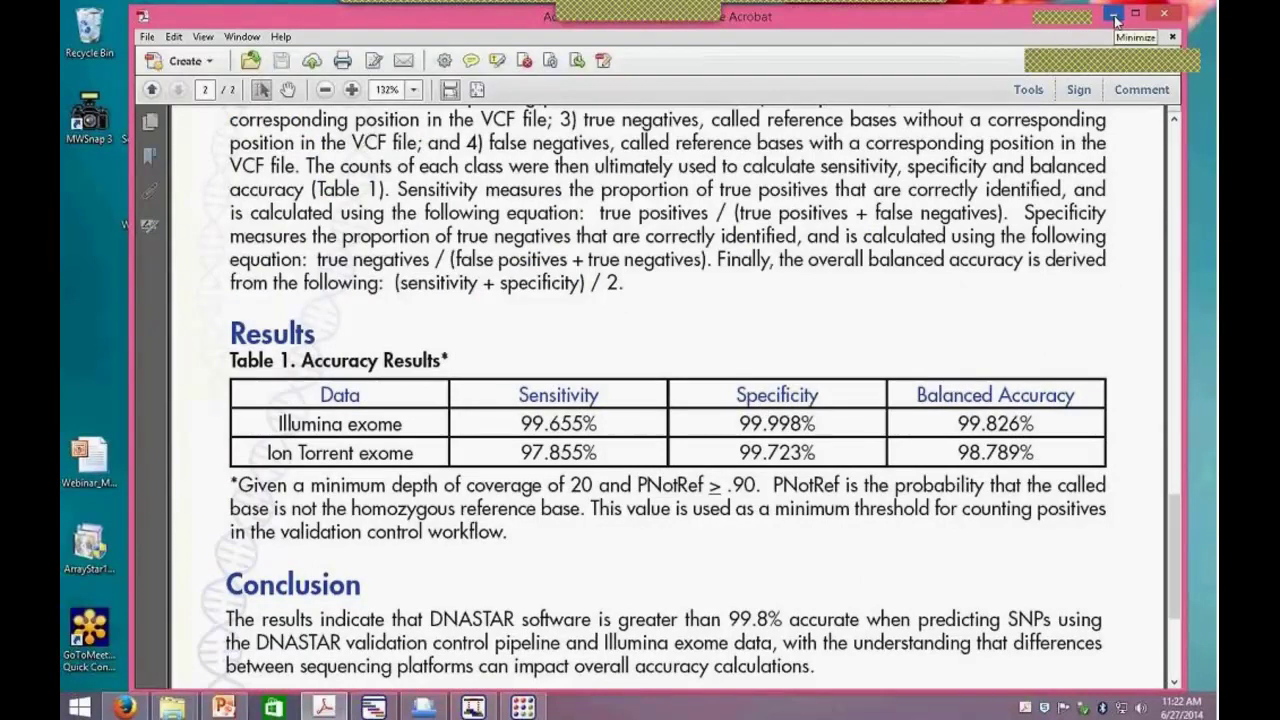
{"action": "scroll", "coordinate": [786, 162], "scroll_direction": "up", "scroll_amount": 2}
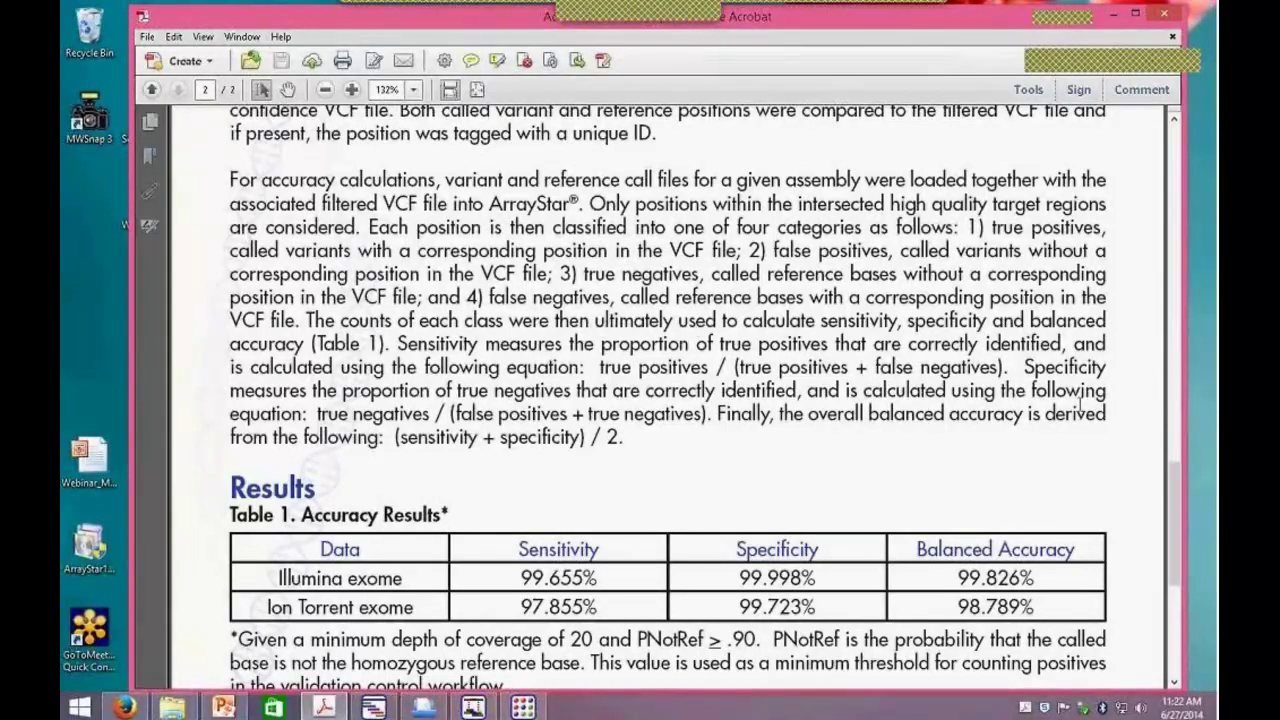
{"action": "left_click_drag", "start_coordinate": [1173, 495], "coordinate": [1153, 277]}
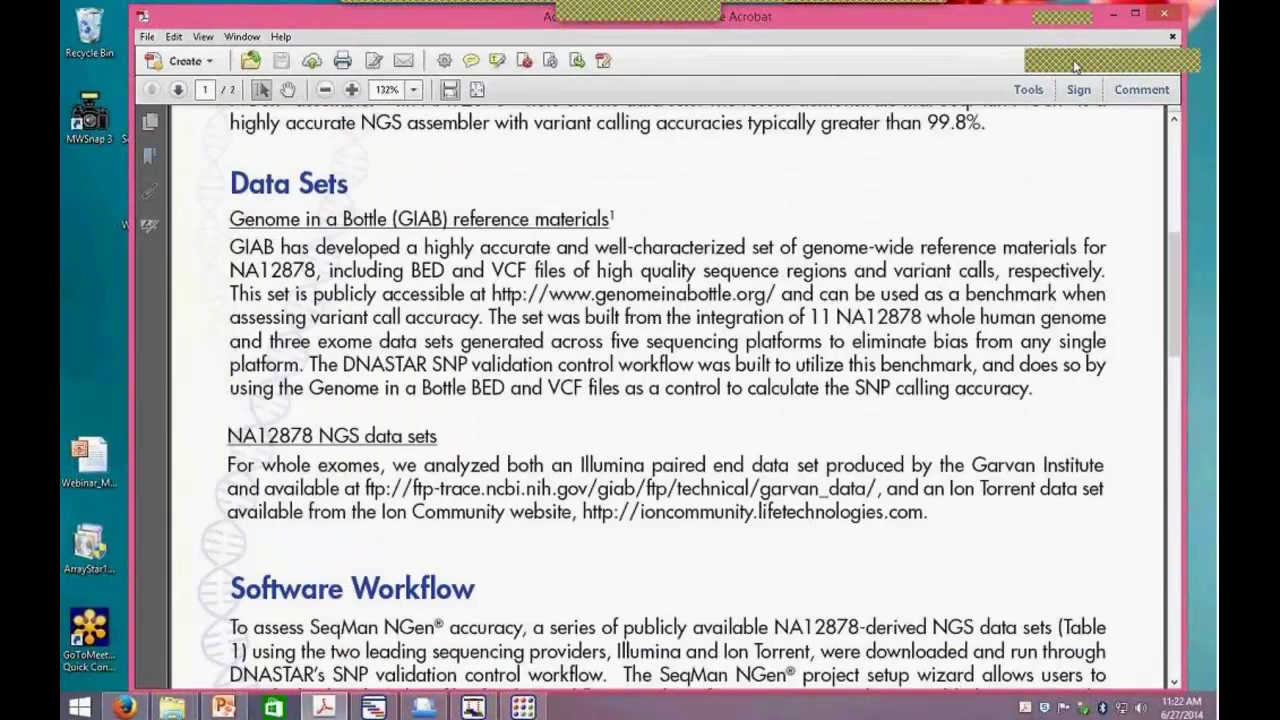
{"action": "left_click", "coordinate": [1115, 18]}
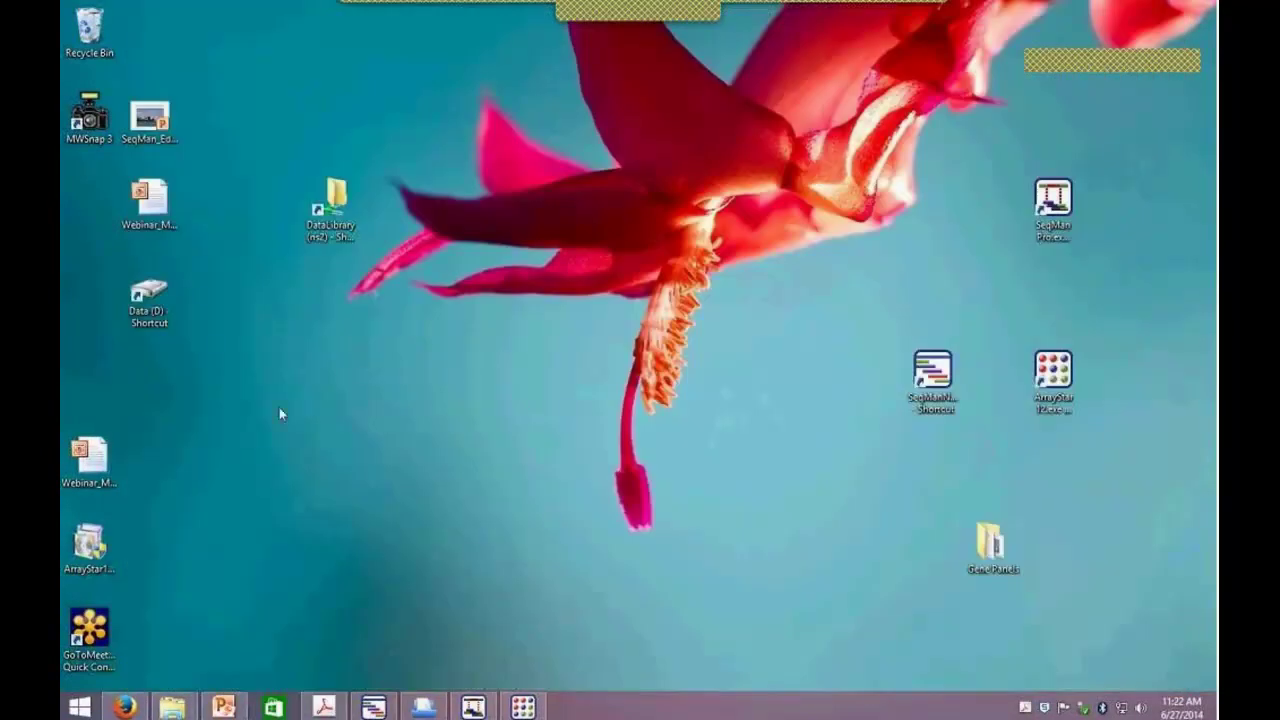
Switch to SeqMan NGen and create a new assembly project of the type Mendelian / germline gene panel assembly.
{"action": "left_click", "coordinate": [378, 707]}
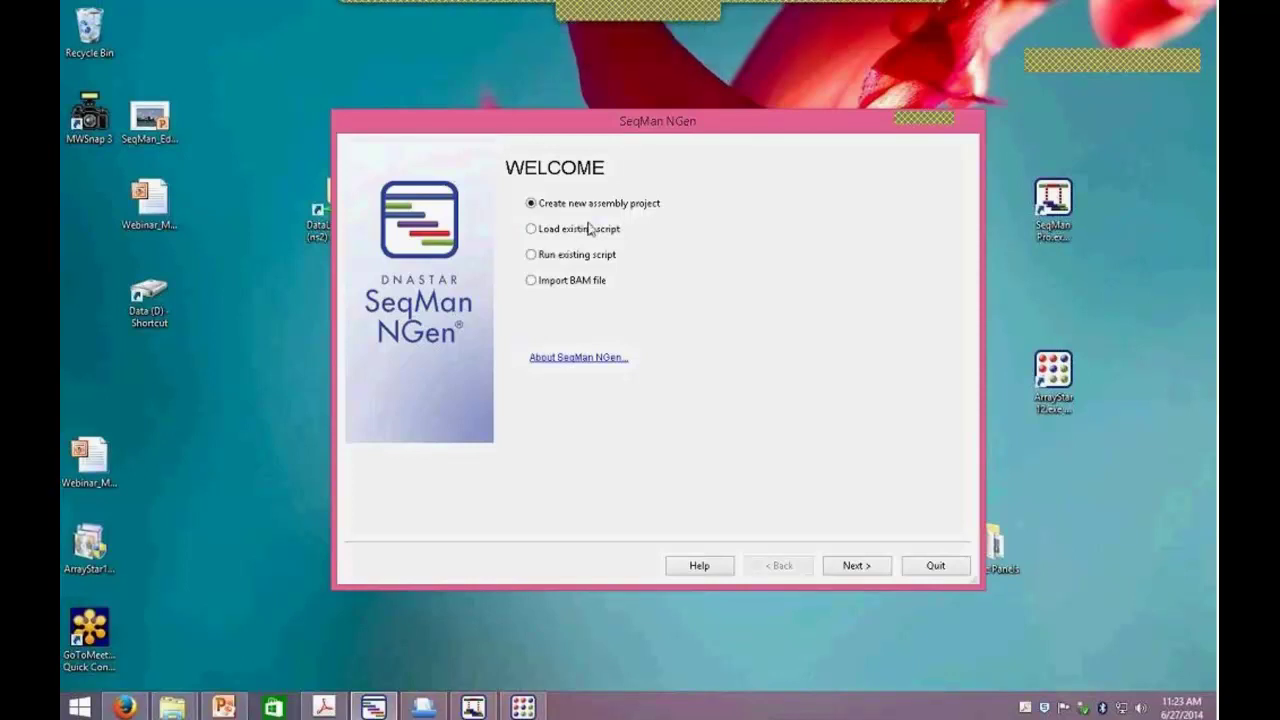
{"action": "left_click", "coordinate": [852, 566]}
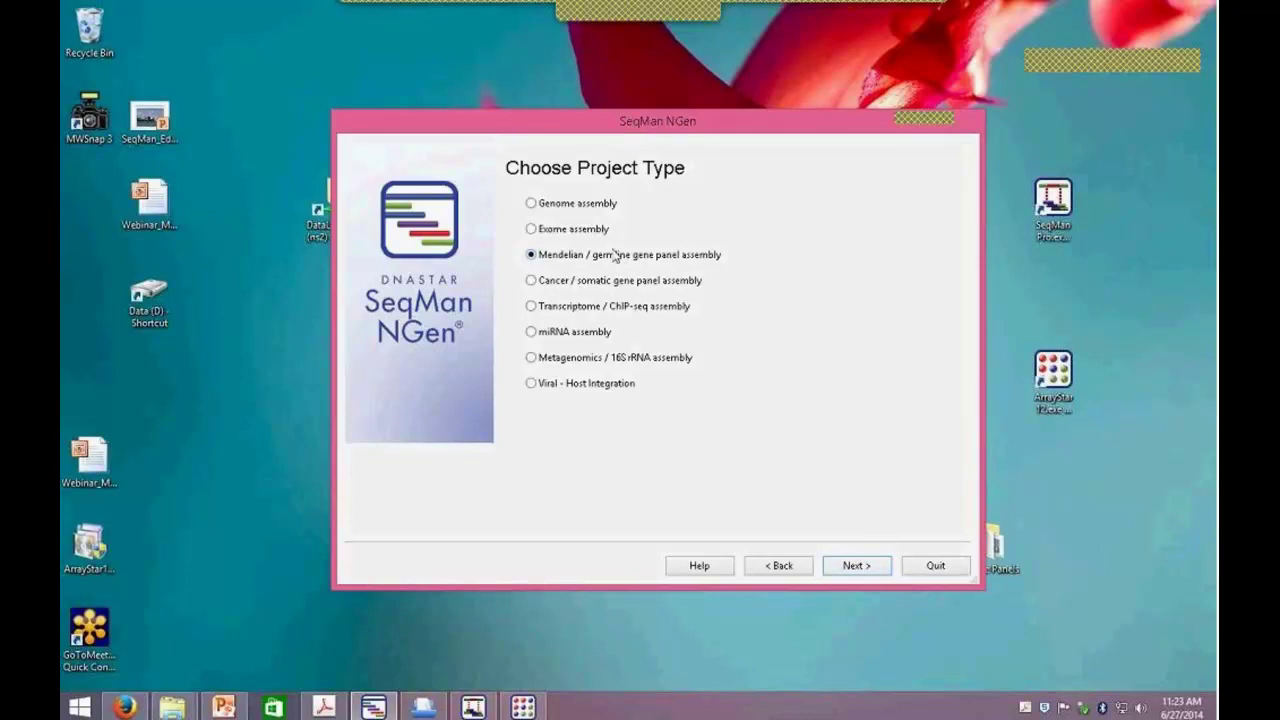
{"action": "left_click", "coordinate": [531, 282]}
{"action": "left_click", "coordinate": [531, 256]}
{"action": "left_click", "coordinate": [858, 566]}
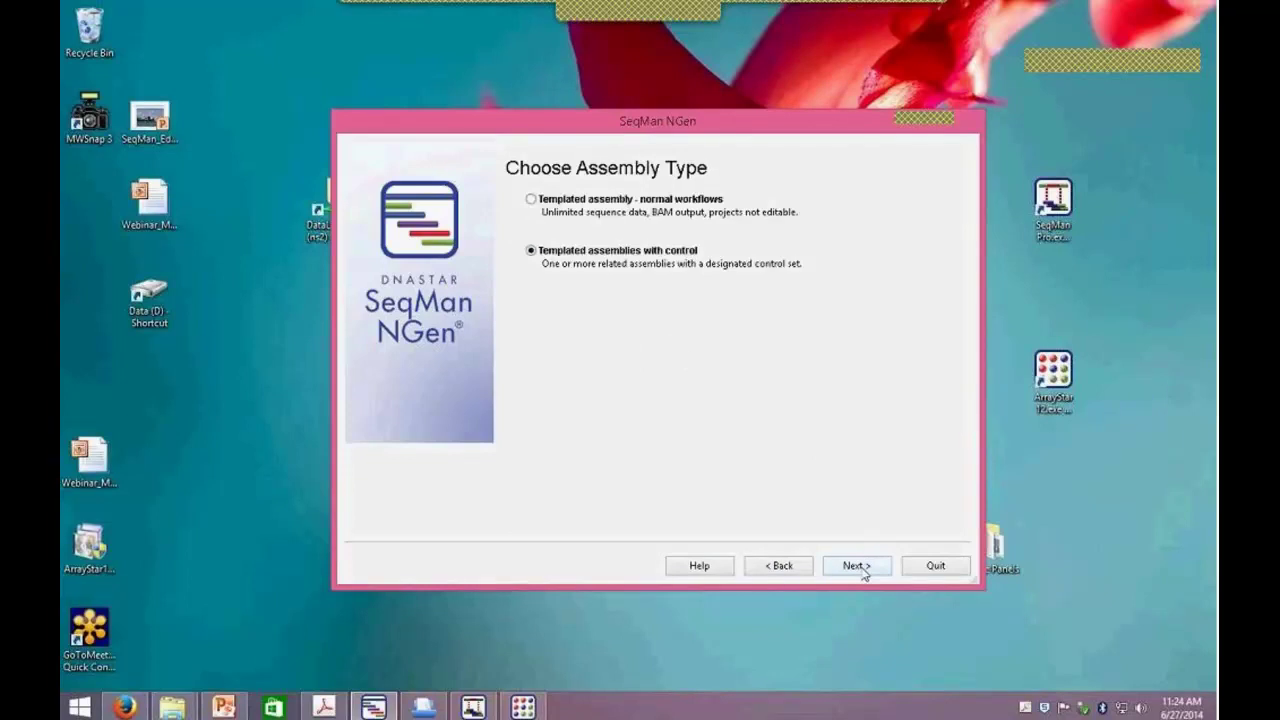
Choose templated assemblies with control as the assembly type and continue to the project files setup.
{"action": "left_click", "coordinate": [531, 199]}
{"action": "left_click", "coordinate": [532, 251]}
{"action": "left_click", "coordinate": [849, 572]}
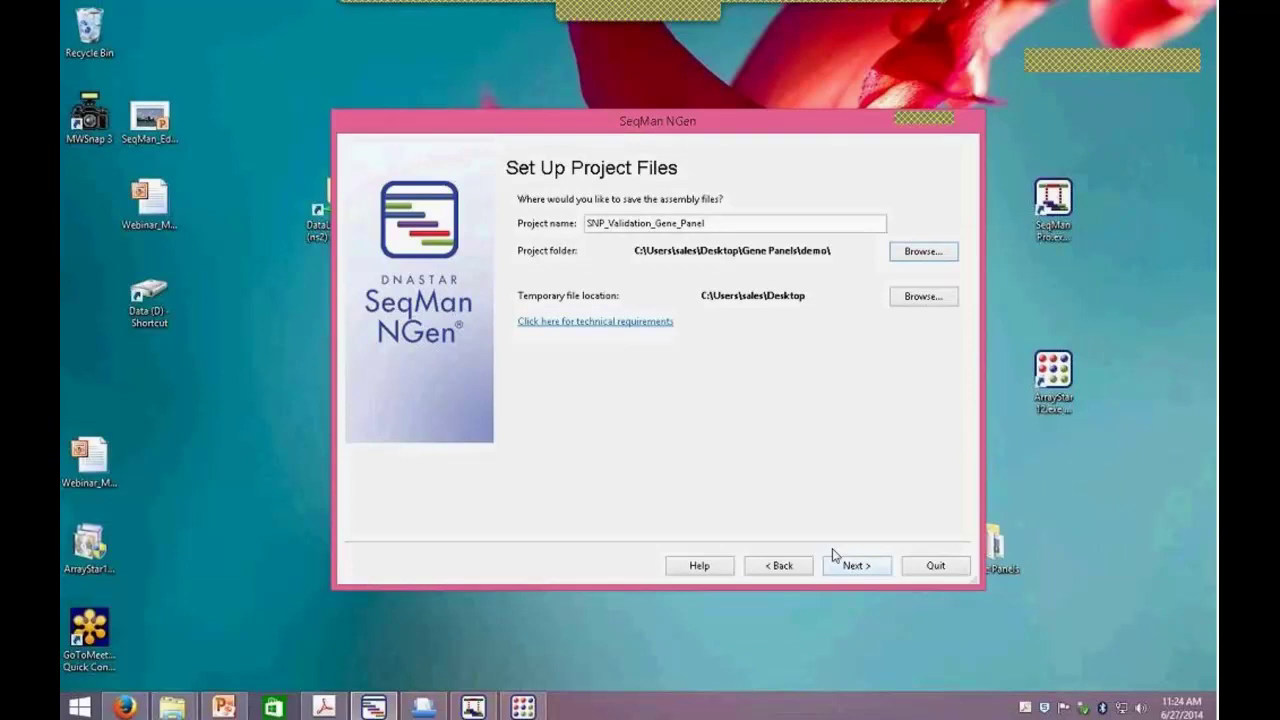
Consult the online technical requirements, and accept the project name SNP_Validation_Gene_Panel with its existing project and temporary folders.
{"action": "left_click_drag", "start_coordinate": [712, 223], "coordinate": [587, 220]}
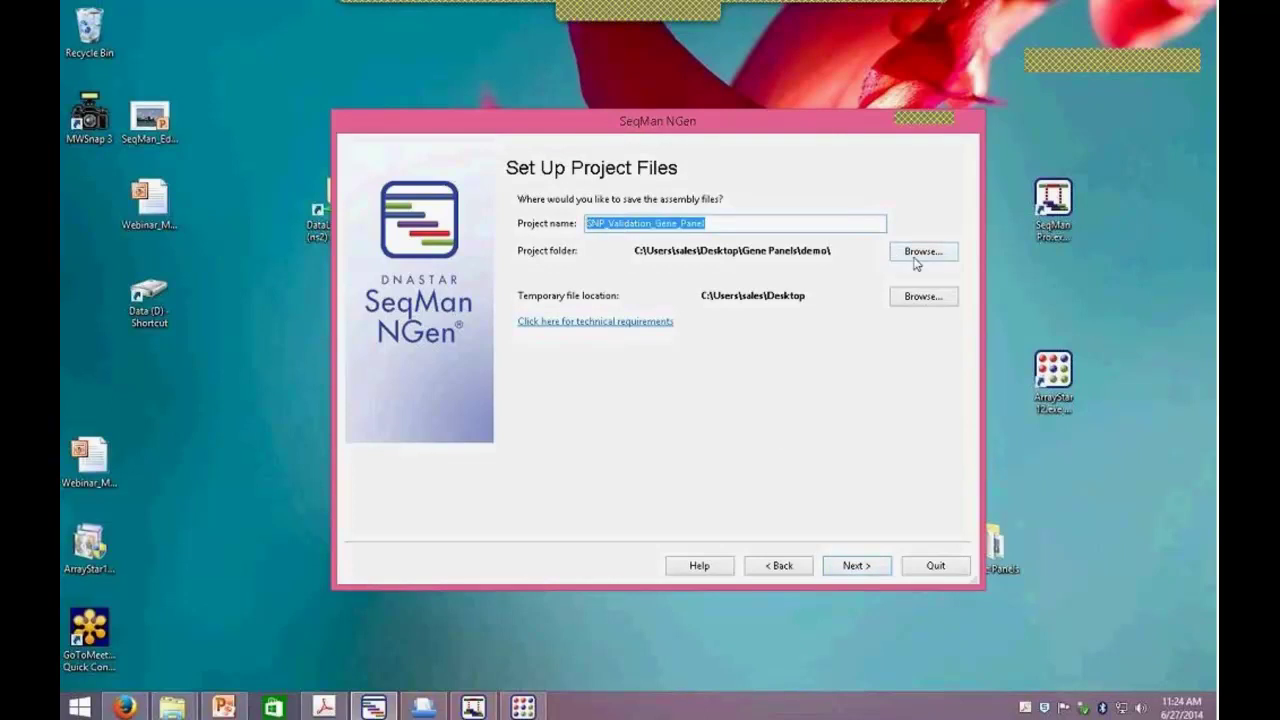
{"action": "left_click", "coordinate": [597, 322]}
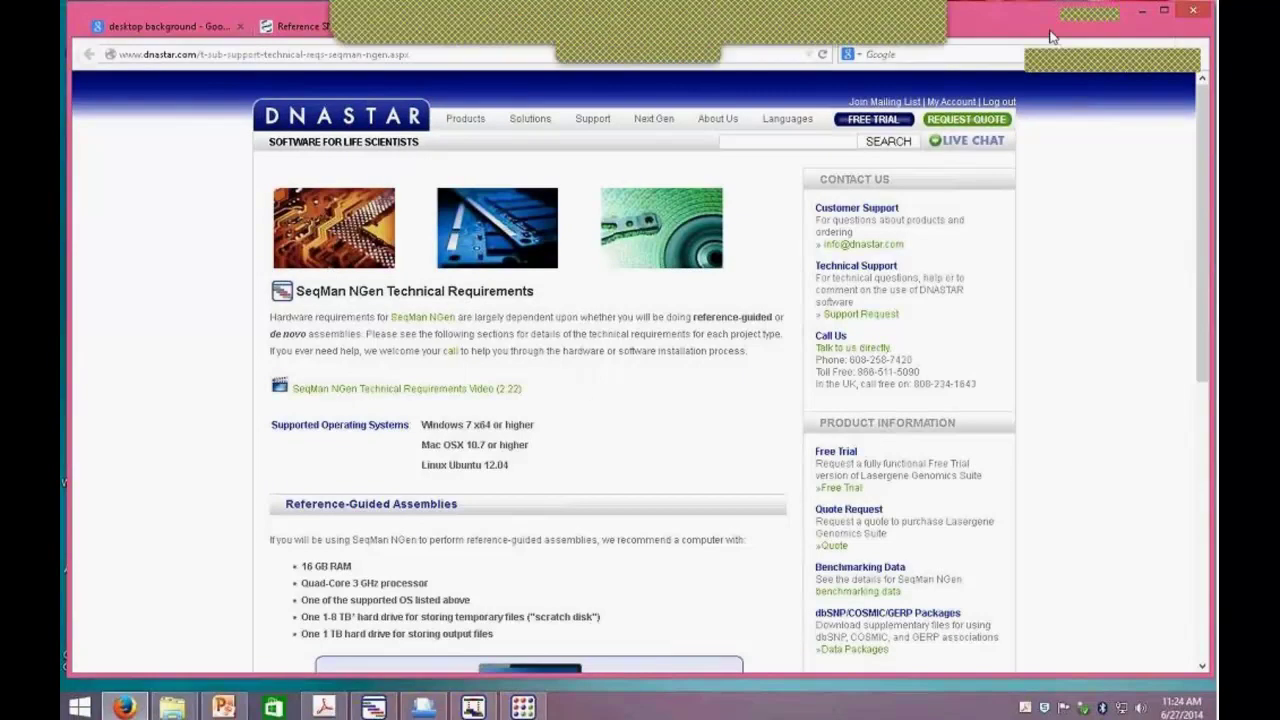
{"action": "left_click", "coordinate": [1145, 20]}
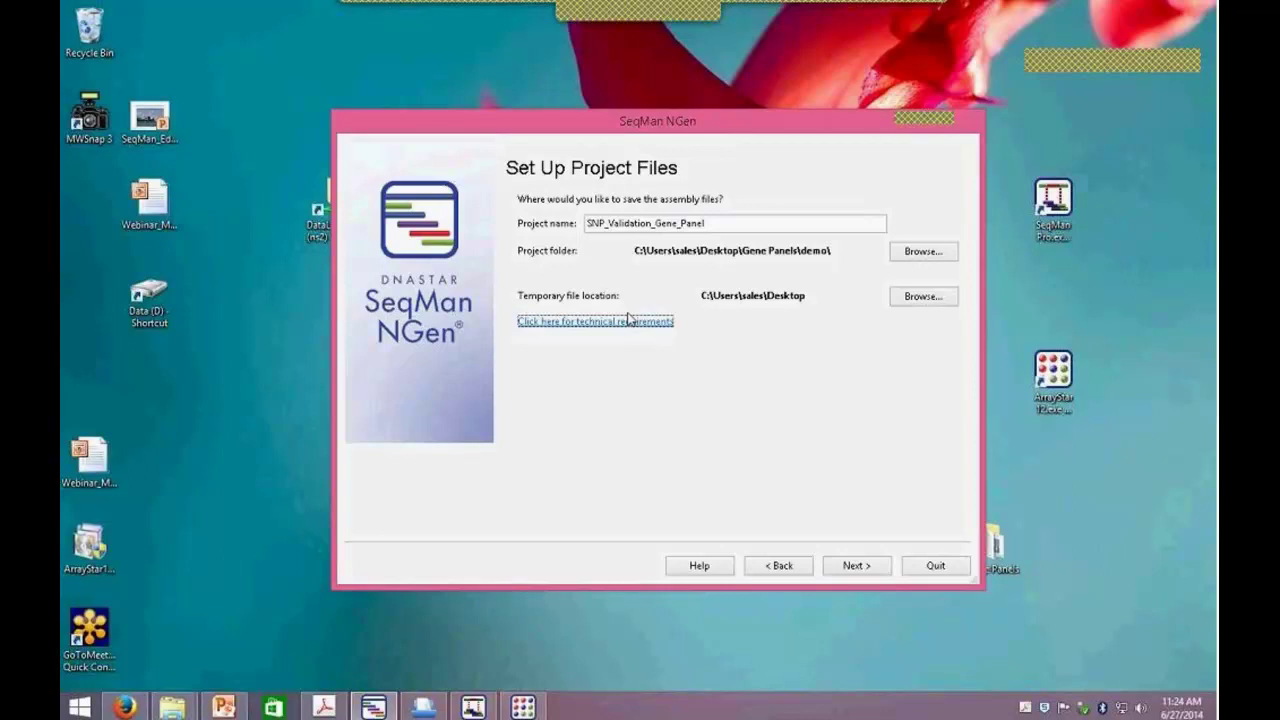
{"action": "left_click", "coordinate": [855, 568]}
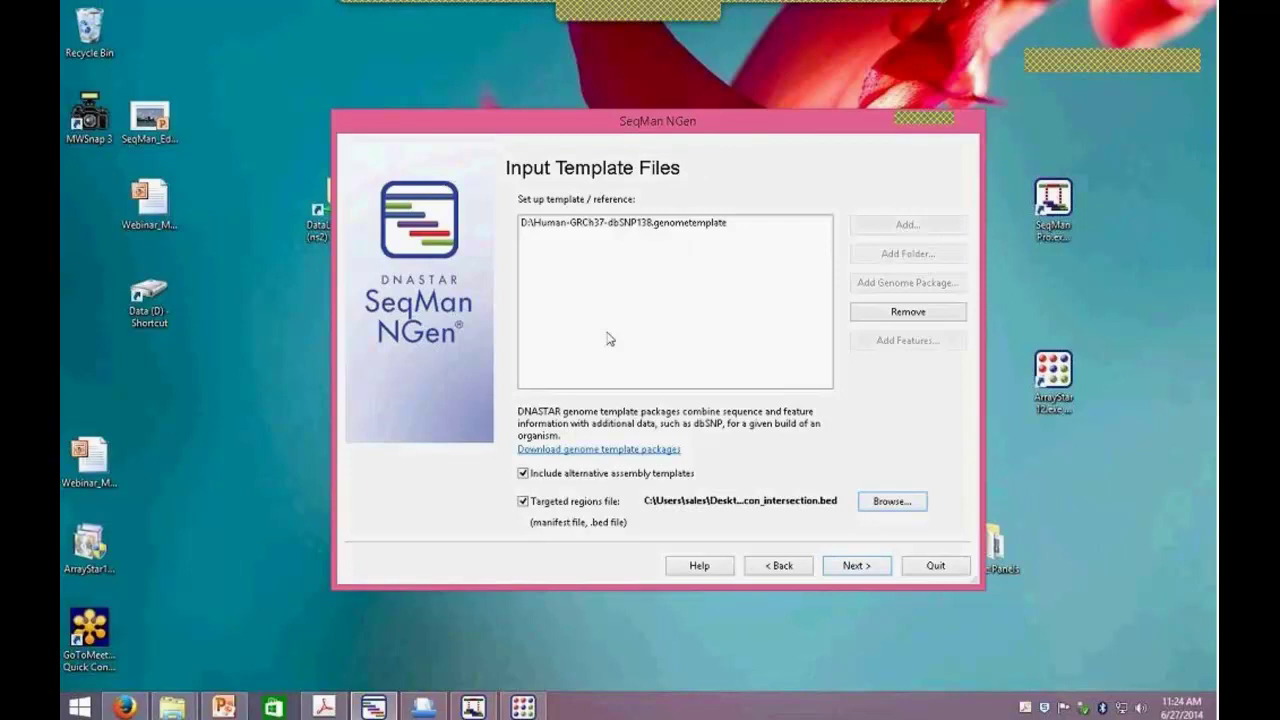
Open the genome template packages web page, examine the dbSNP/COSMIC/GERP notes and available data packages, and return to the wizard.
{"action": "left_click", "coordinate": [614, 452]}
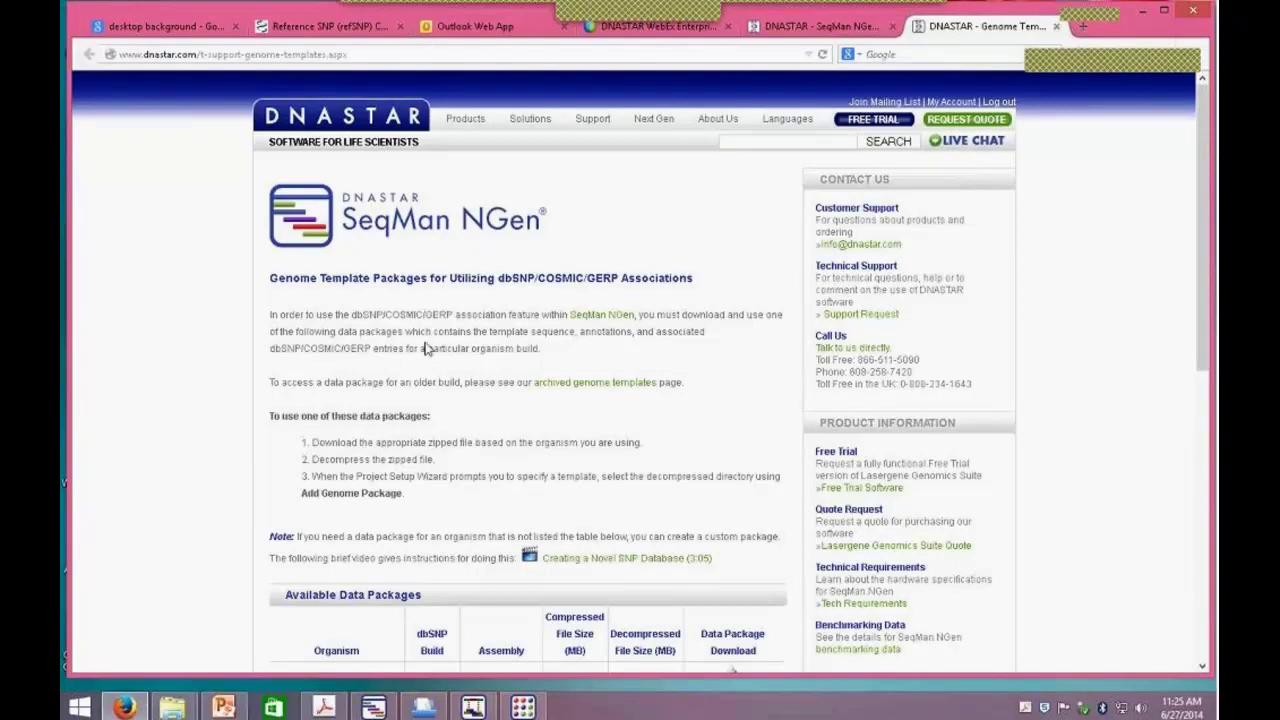
{"action": "left_click_drag", "start_coordinate": [352, 314], "coordinate": [384, 314]}
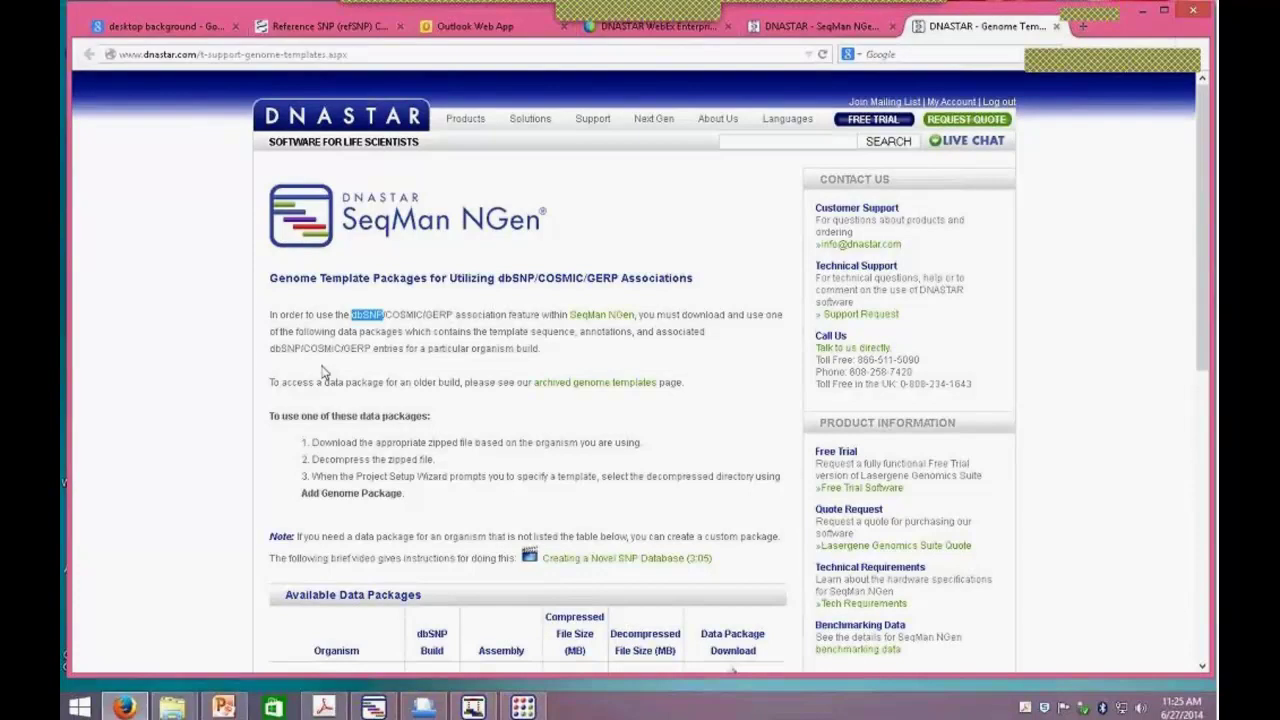
{"action": "left_click_drag", "start_coordinate": [385, 314], "coordinate": [351, 314]}
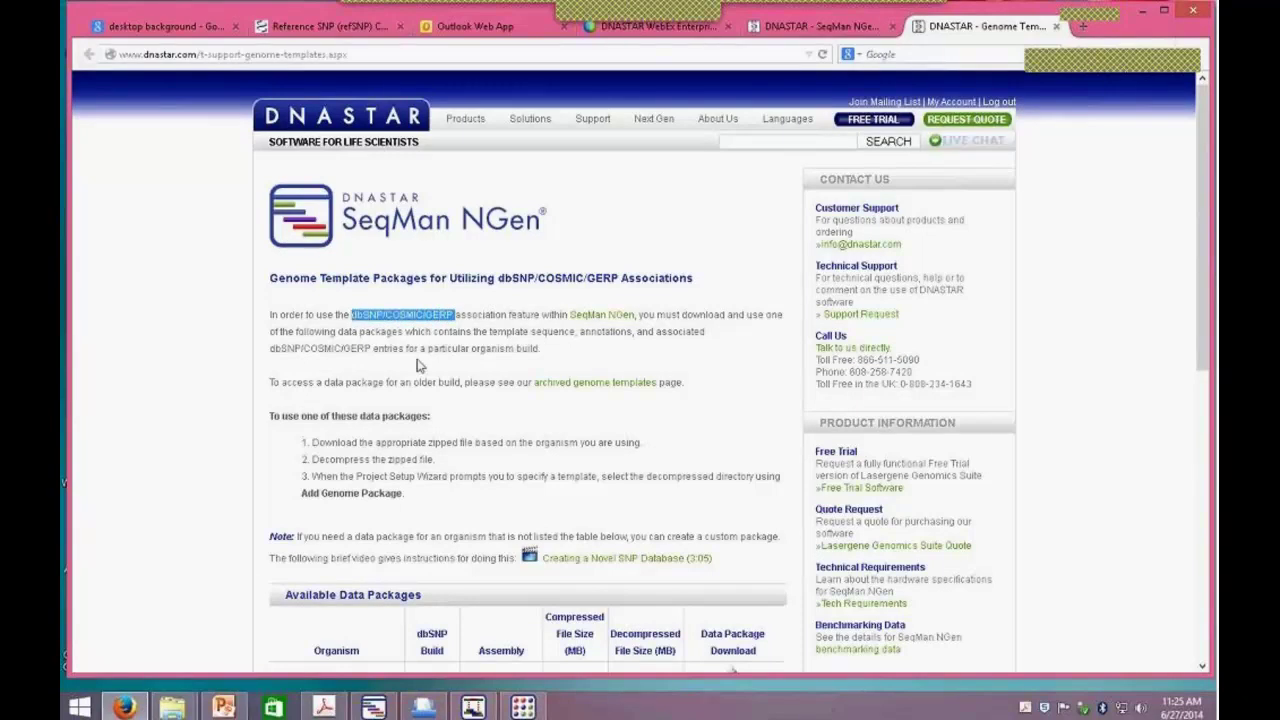
{"action": "scroll", "coordinate": [459, 318], "scroll_direction": "down", "scroll_amount": 4}
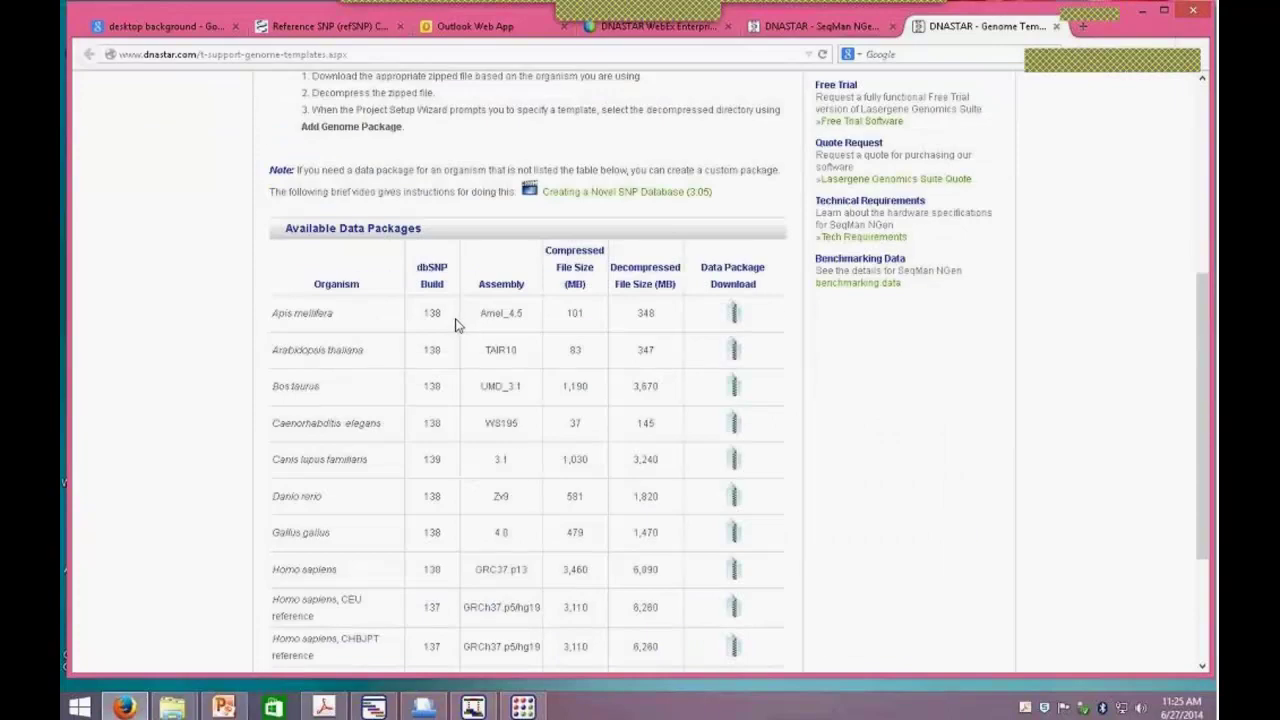
{"action": "scroll", "coordinate": [440, 320], "scroll_direction": "up", "scroll_amount": 2}
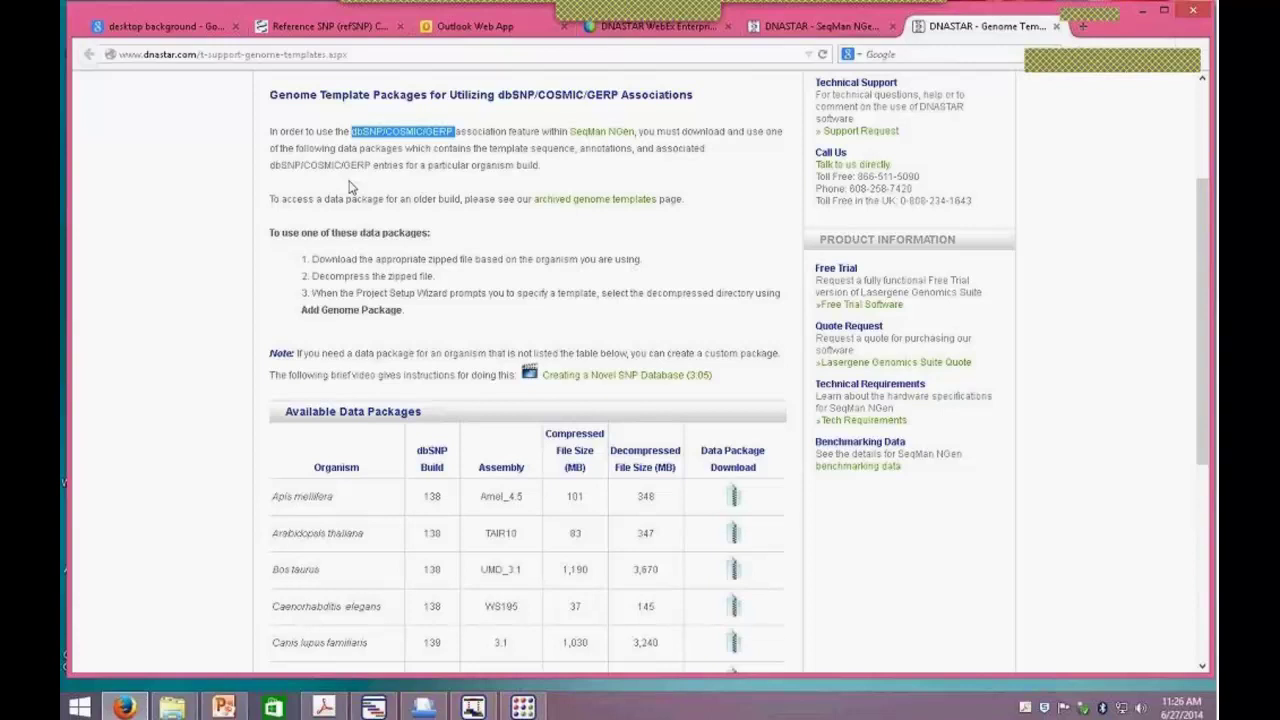
{"action": "scroll", "coordinate": [318, 405], "scroll_direction": "down", "scroll_amount": 5}
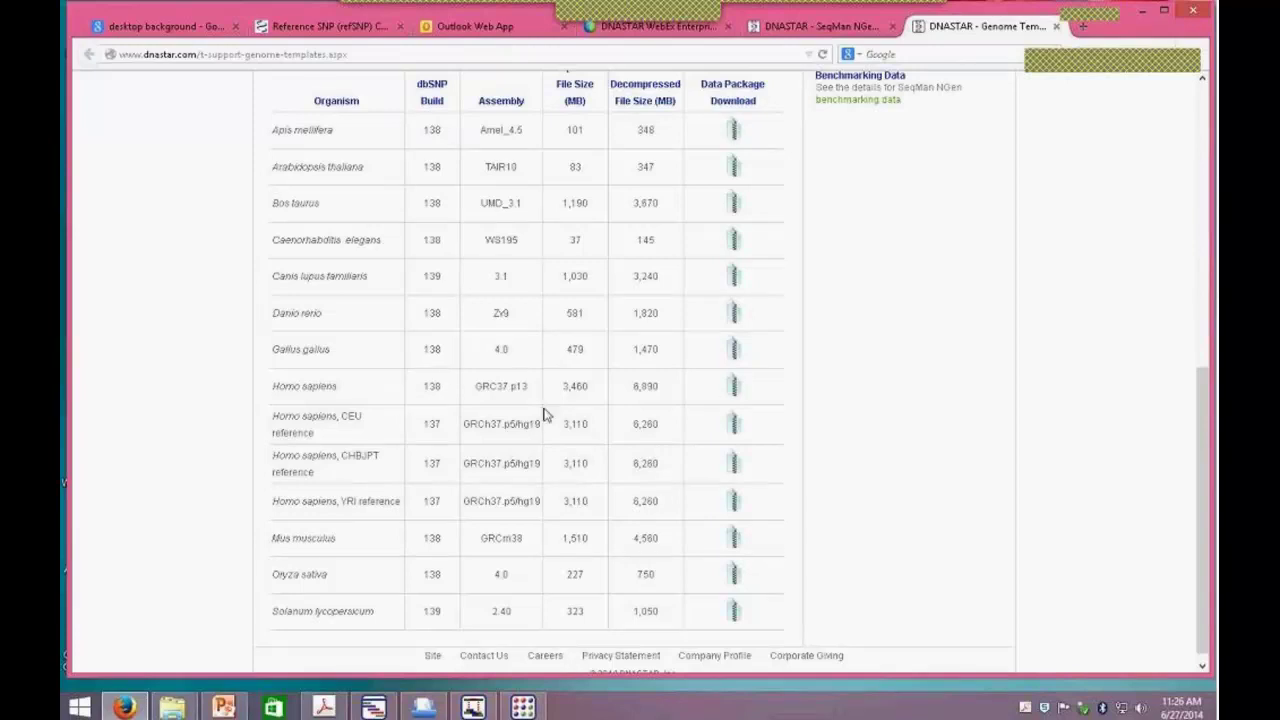
{"action": "left_click", "coordinate": [1142, 12]}
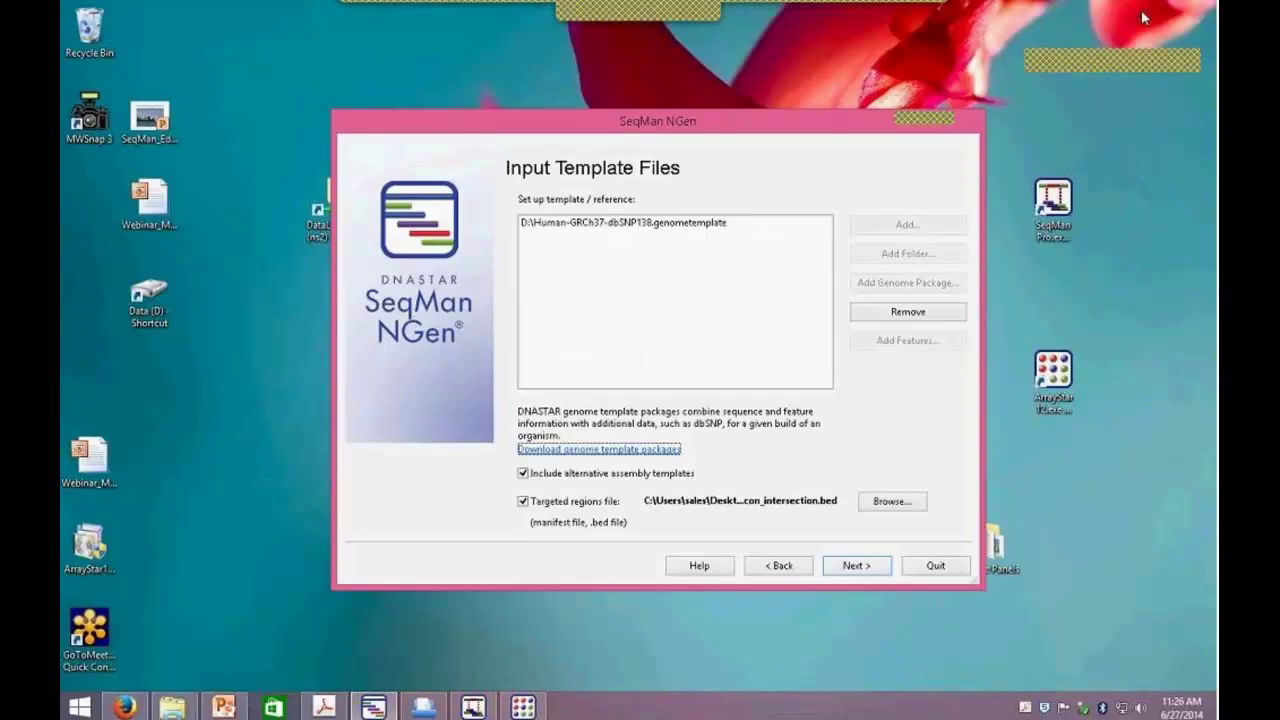
Exclude alternative assembly templates, keep the GRCh37 template and targeted regions BED file, and continue to the sequence files.
{"action": "left_click", "coordinate": [524, 474]}
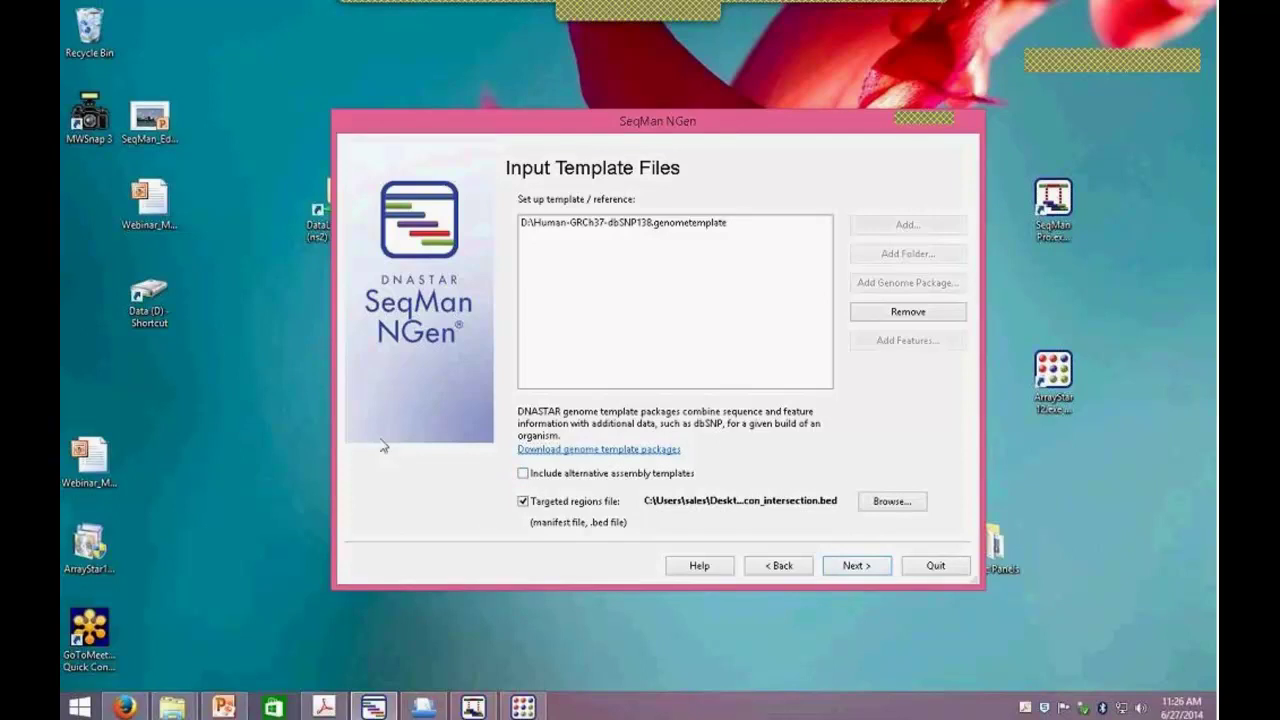
{"action": "left_click_drag", "start_coordinate": [562, 125], "coordinate": [538, 115]}
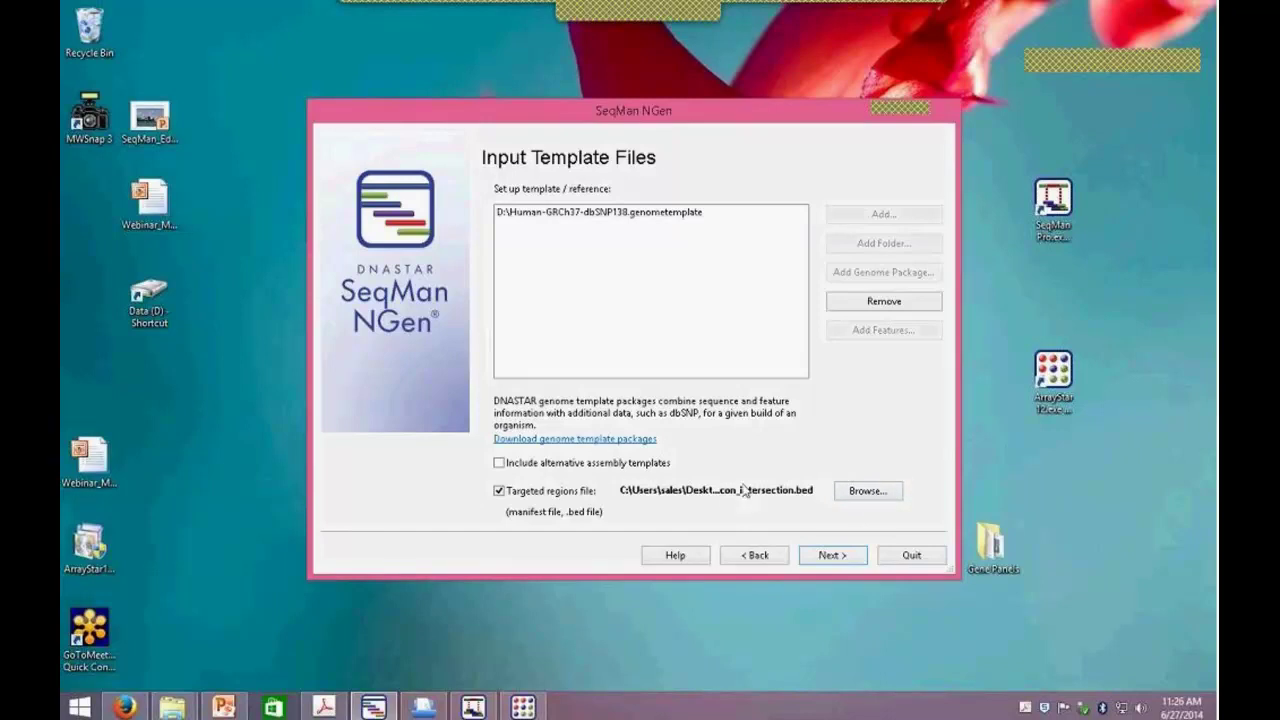
{"action": "left_click", "coordinate": [838, 556]}
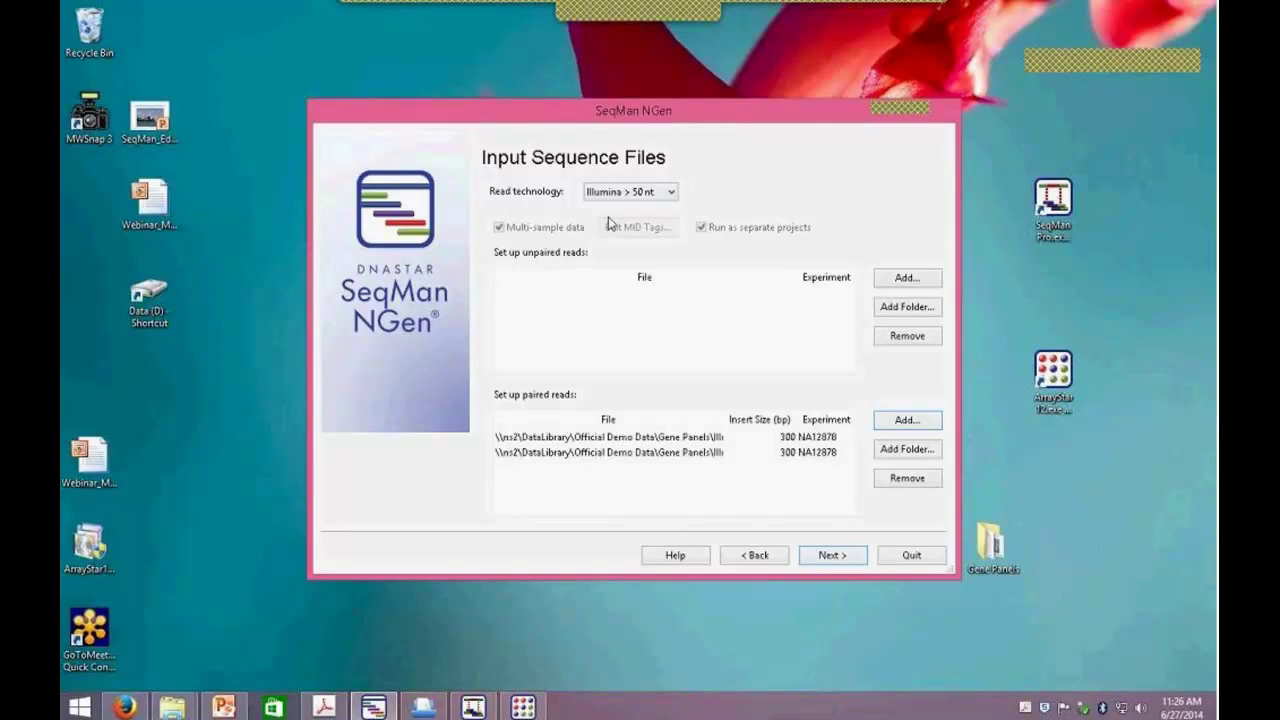
Check the read technology options and the paired reads' experiment names, keep Illumina > 50 nt, and continue to the experiment setup.
{"action": "left_click", "coordinate": [670, 193]}
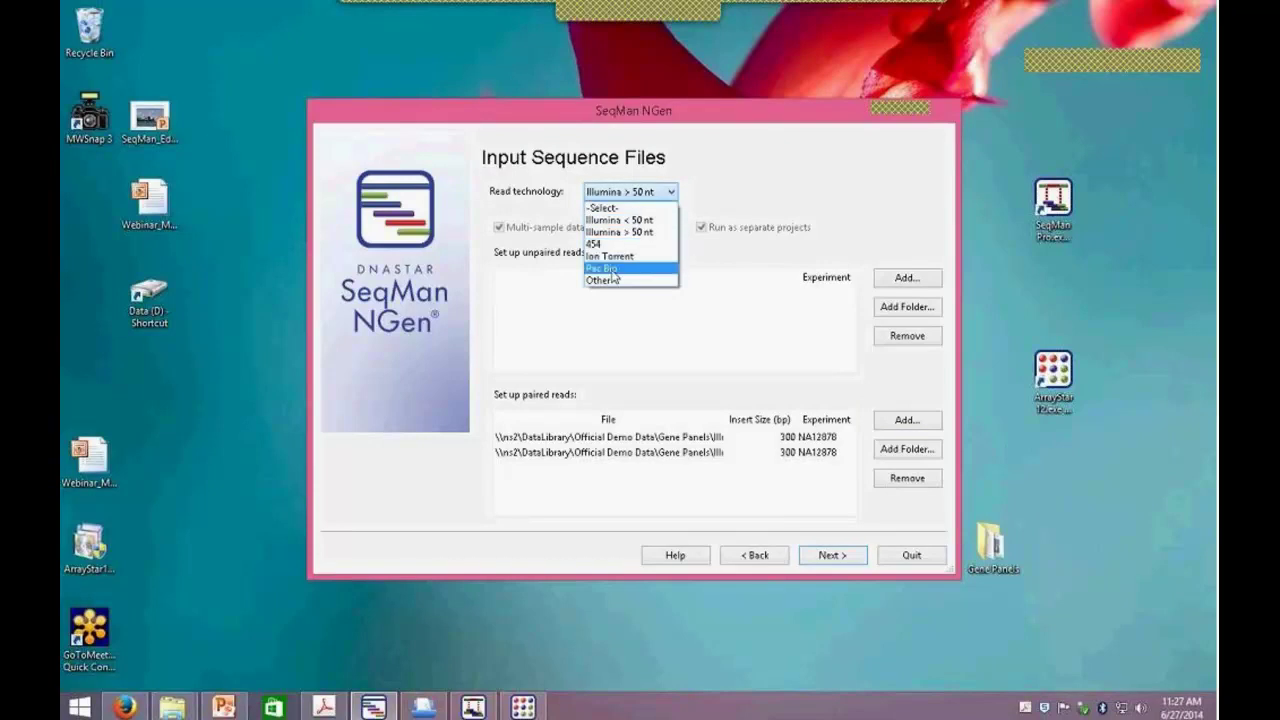
{"action": "left_click", "coordinate": [762, 164]}
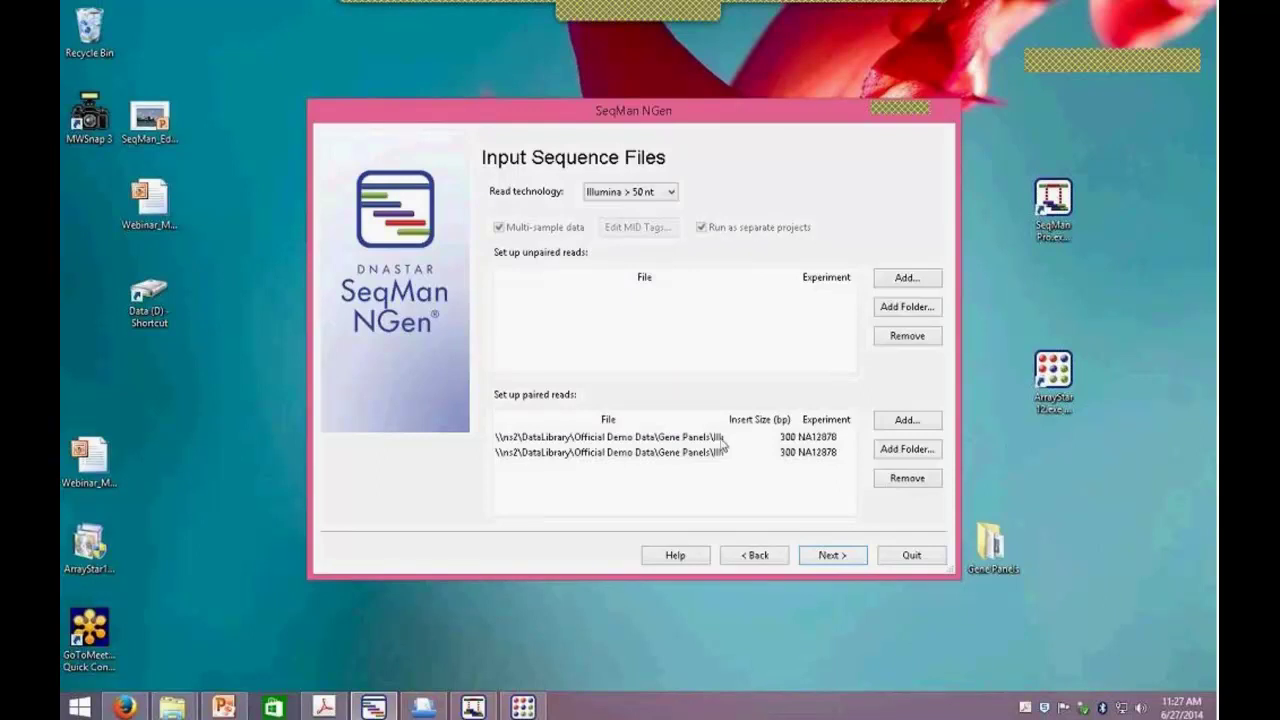
{"action": "left_click", "coordinate": [818, 440]}
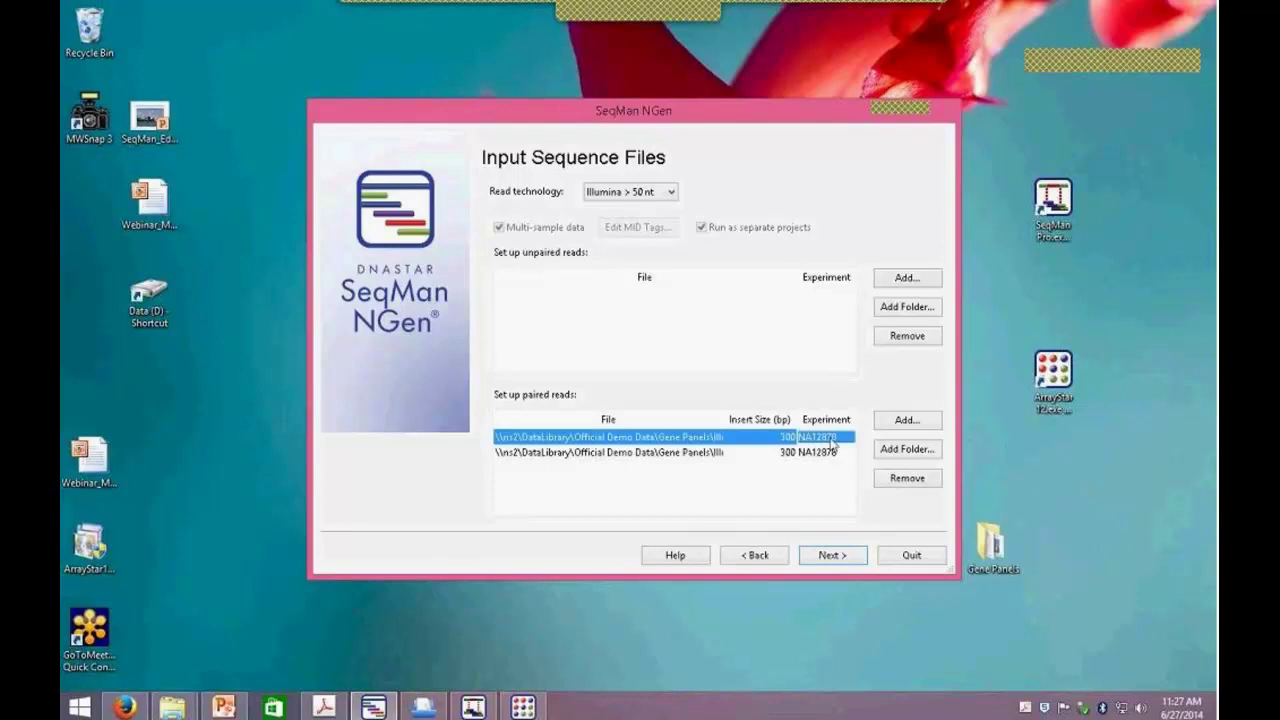
{"action": "left_click", "coordinate": [830, 439]}
{"action": "left_click", "coordinate": [842, 452]}
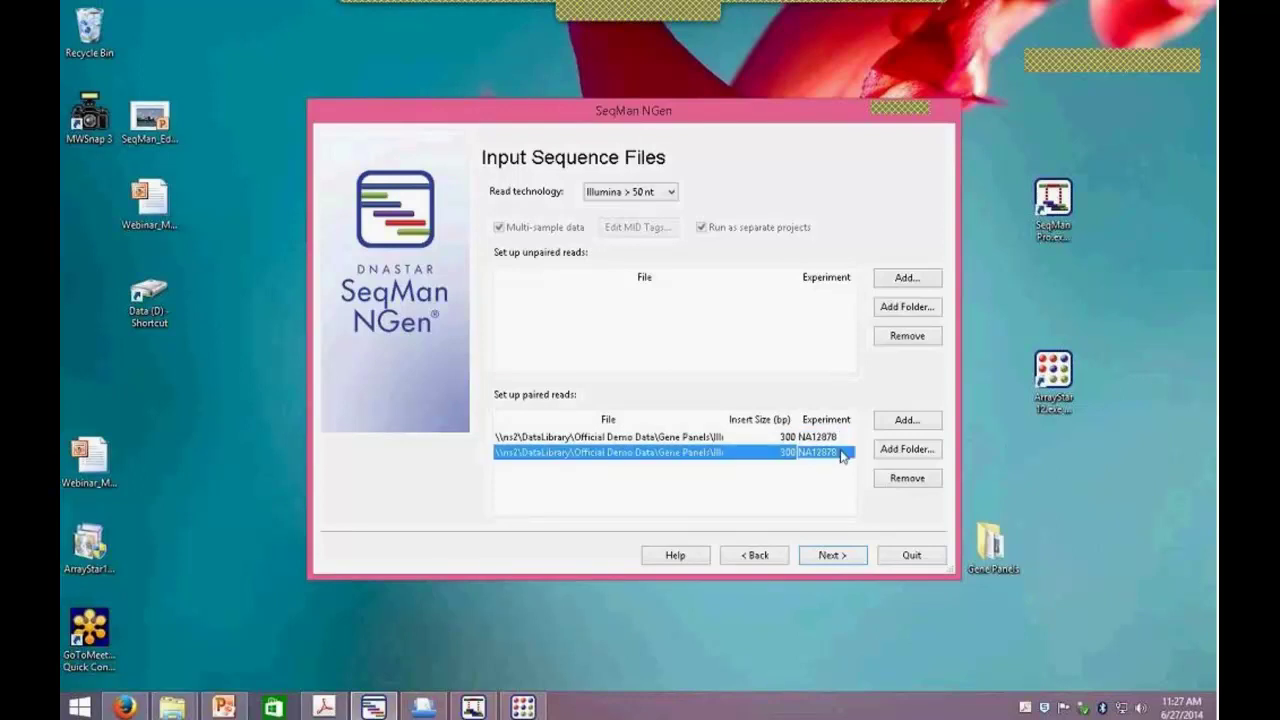
{"action": "left_click", "coordinate": [842, 452]}
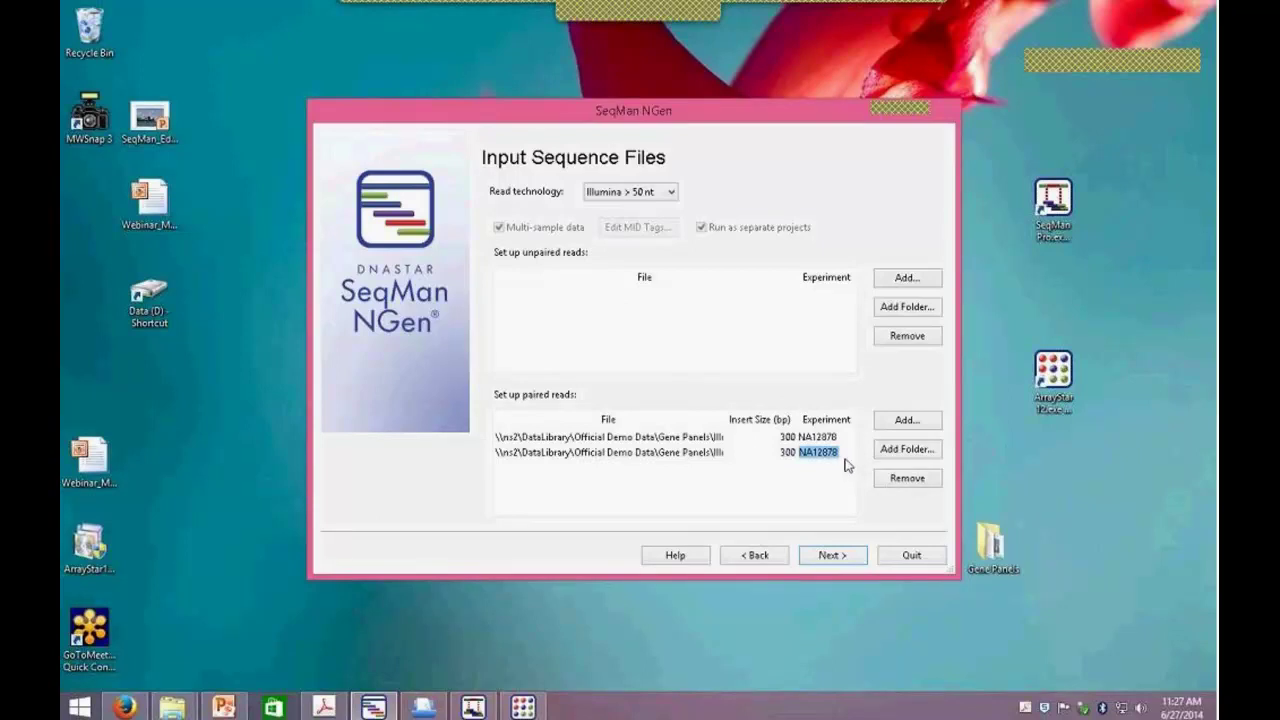
{"action": "left_click", "coordinate": [820, 558]}
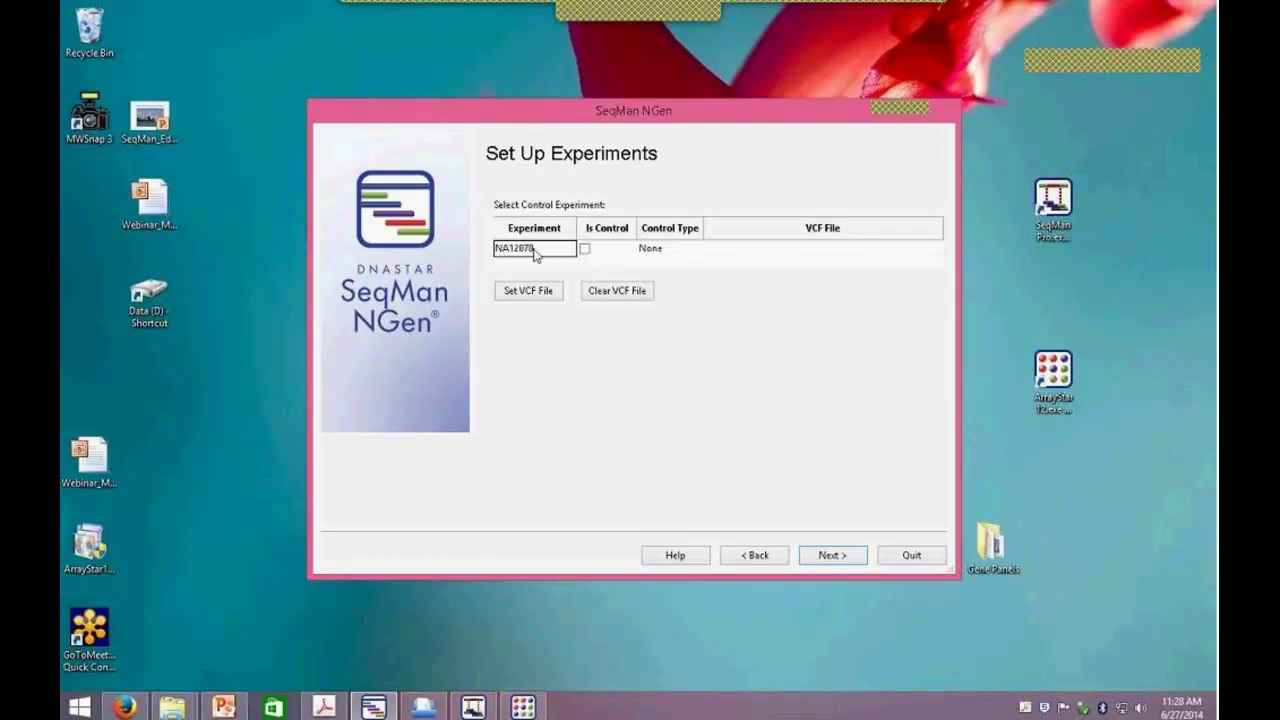
Mark experiment NA12878 as a control with control type Validation, and try to continue without a VCF file.
{"action": "left_click", "coordinate": [585, 249]}
{"action": "left_click", "coordinate": [665, 250]}
{"action": "left_click", "coordinate": [696, 252]}
{"action": "left_click", "coordinate": [697, 250]}
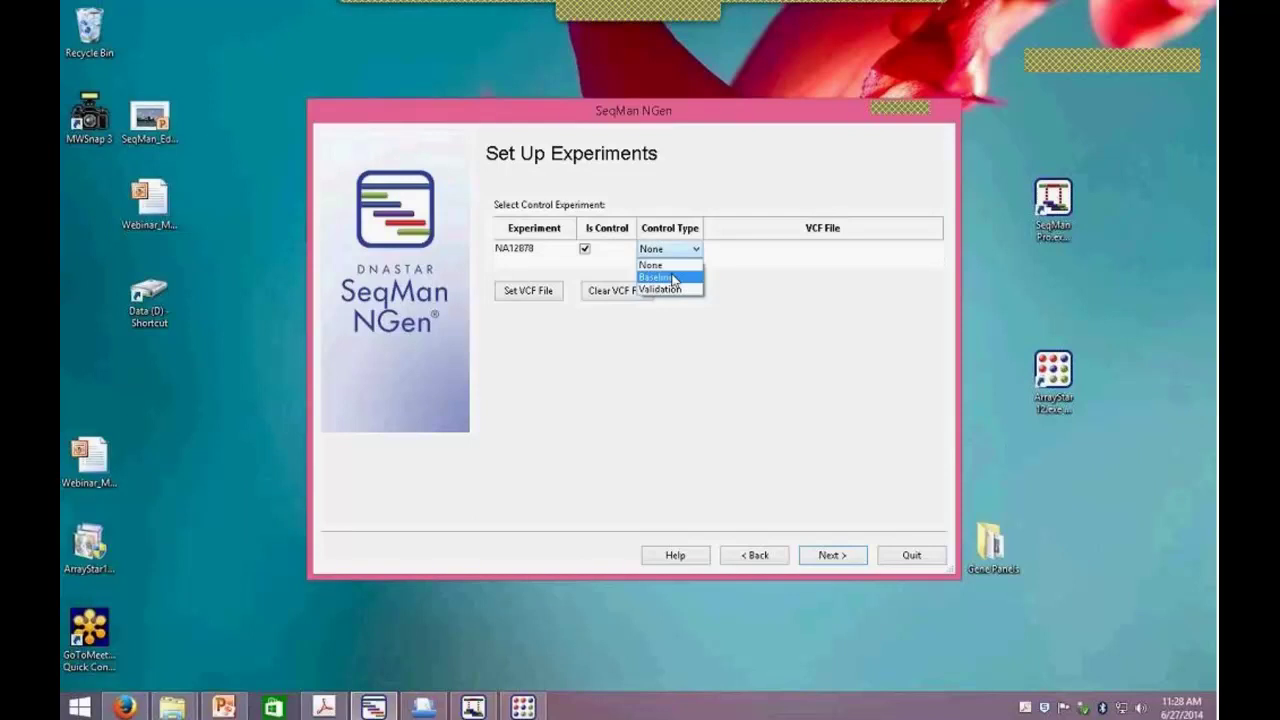
{"action": "left_click", "coordinate": [673, 288]}
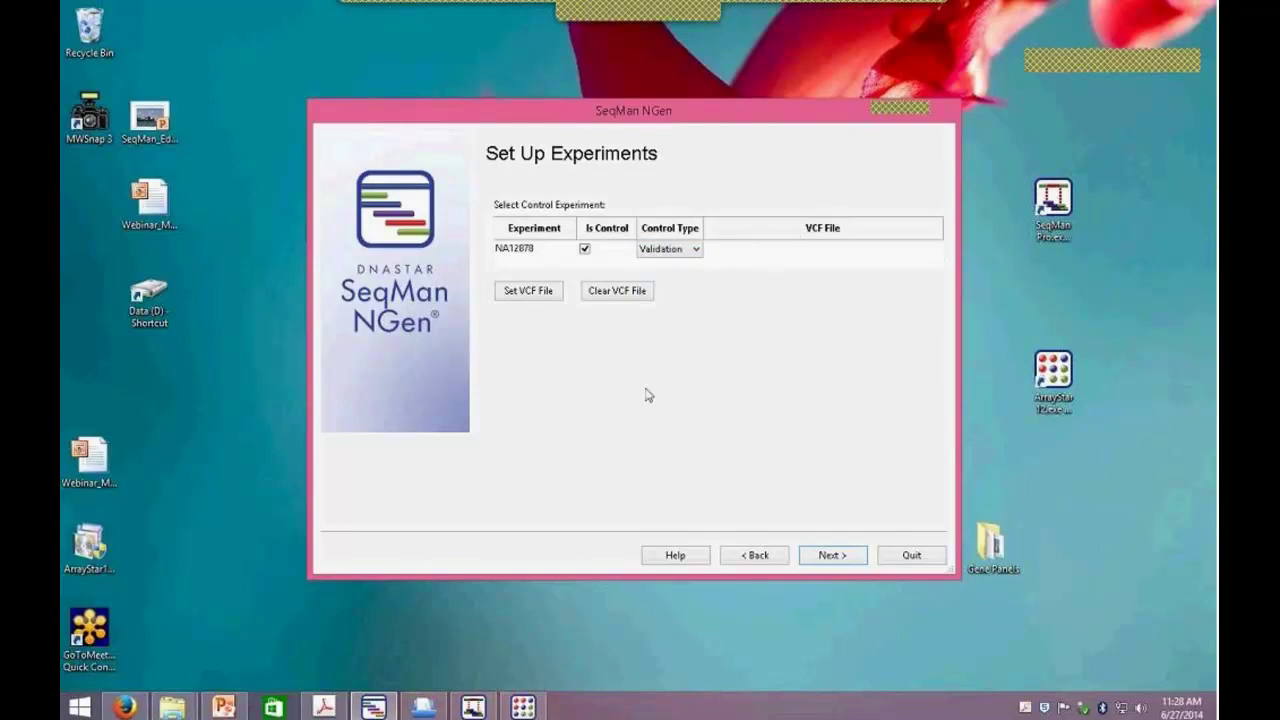
{"action": "left_click", "coordinate": [840, 556]}
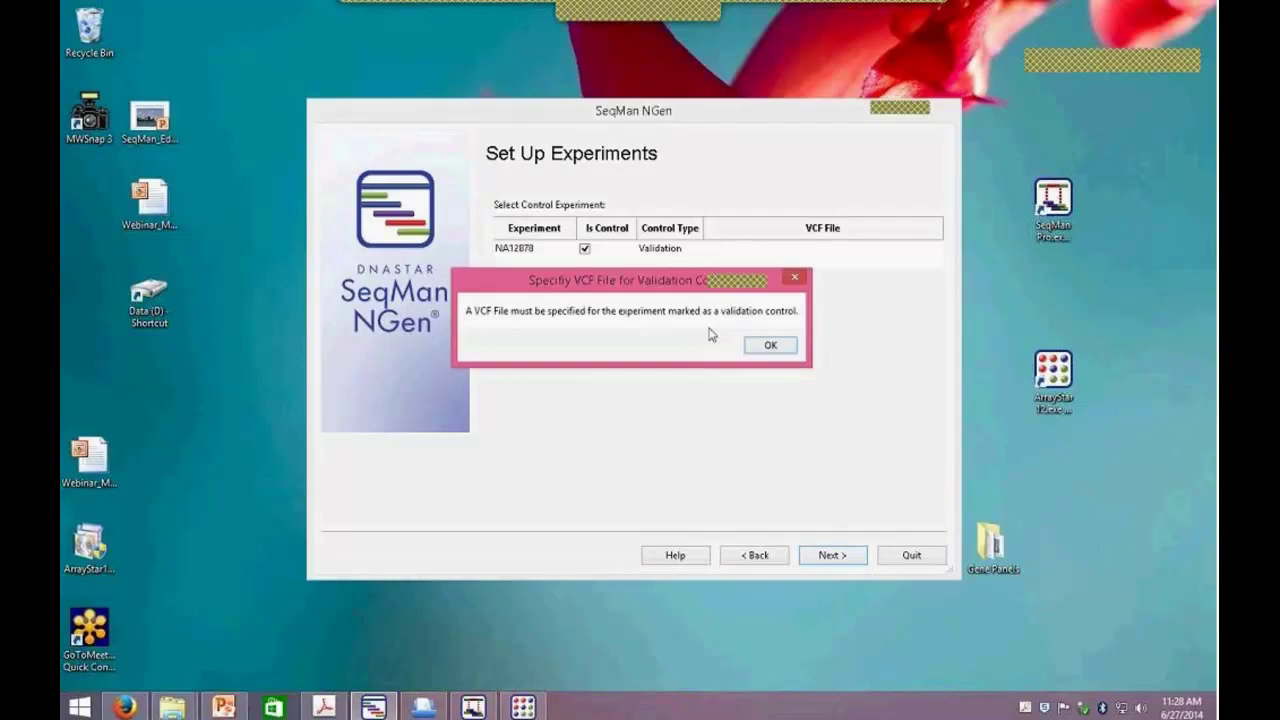
{"action": "left_click", "coordinate": [765, 346]}
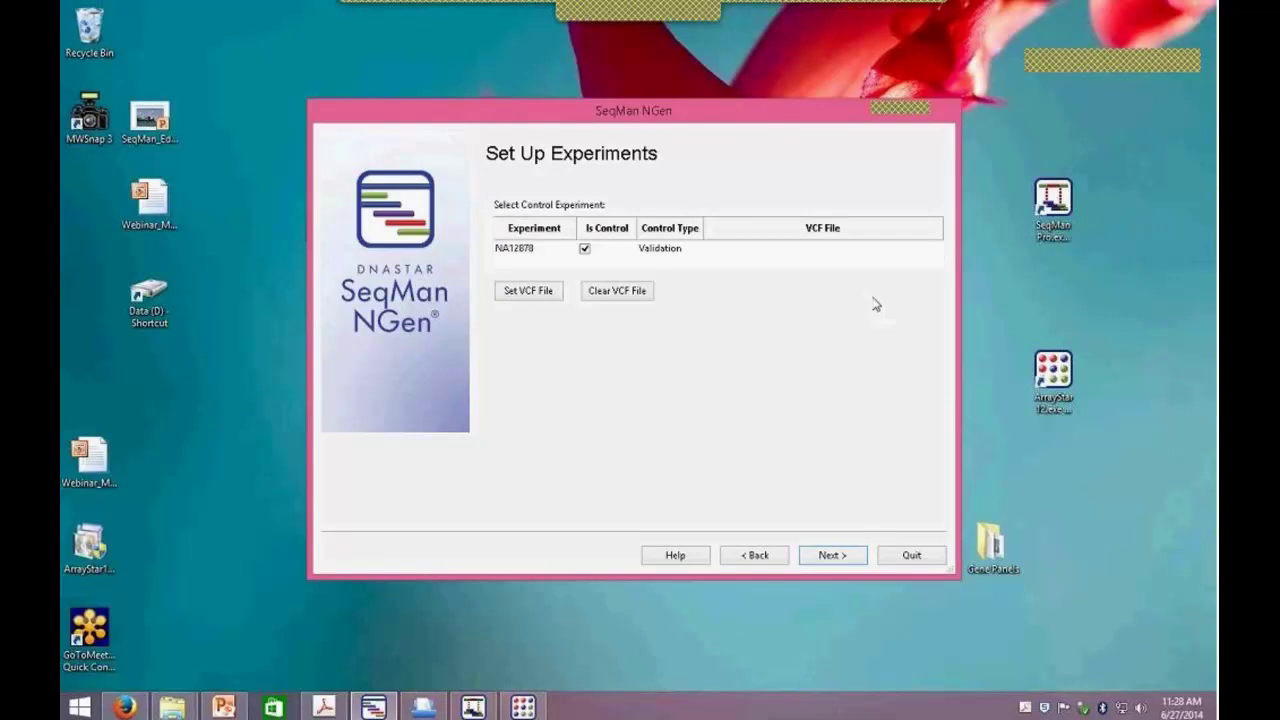
Associate TruSeq_variants.vcf from the Illumina TruSeq Cancer folder with the validation control experiment and continue to the assembly options.
{"action": "left_click", "coordinate": [527, 291]}
{"action": "left_click", "coordinate": [600, 266]}
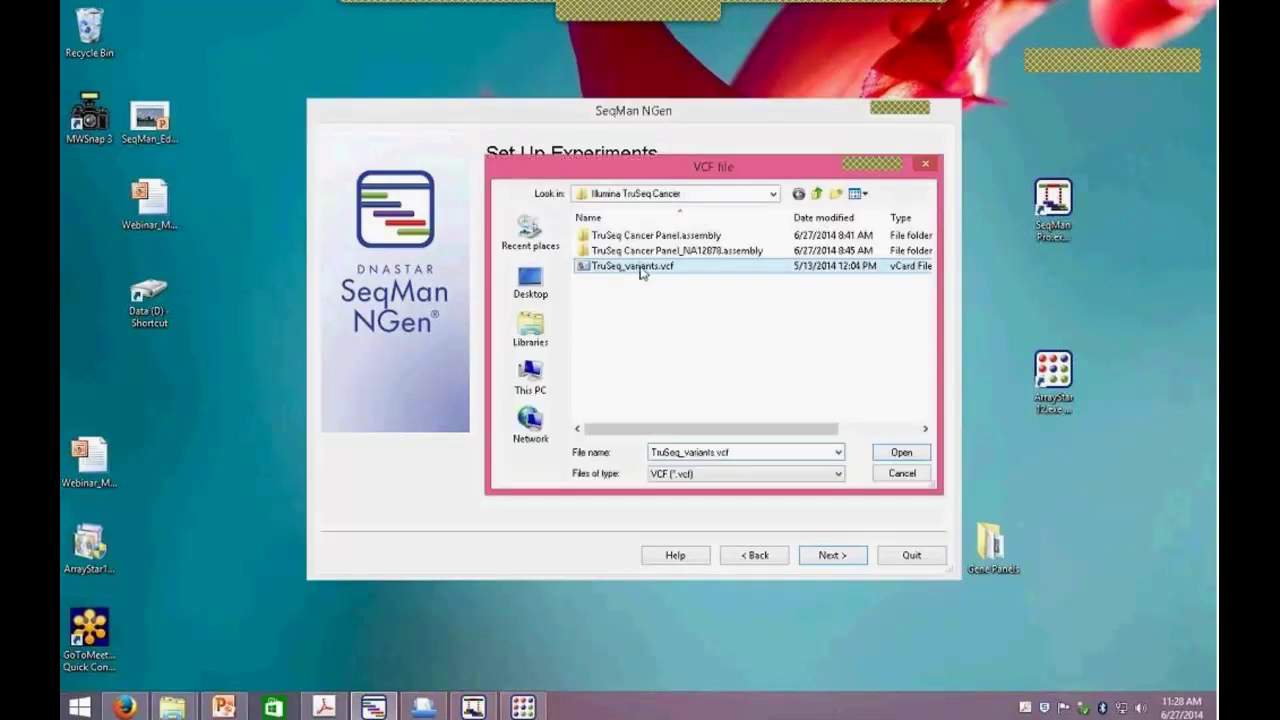
{"action": "left_click", "coordinate": [898, 453]}
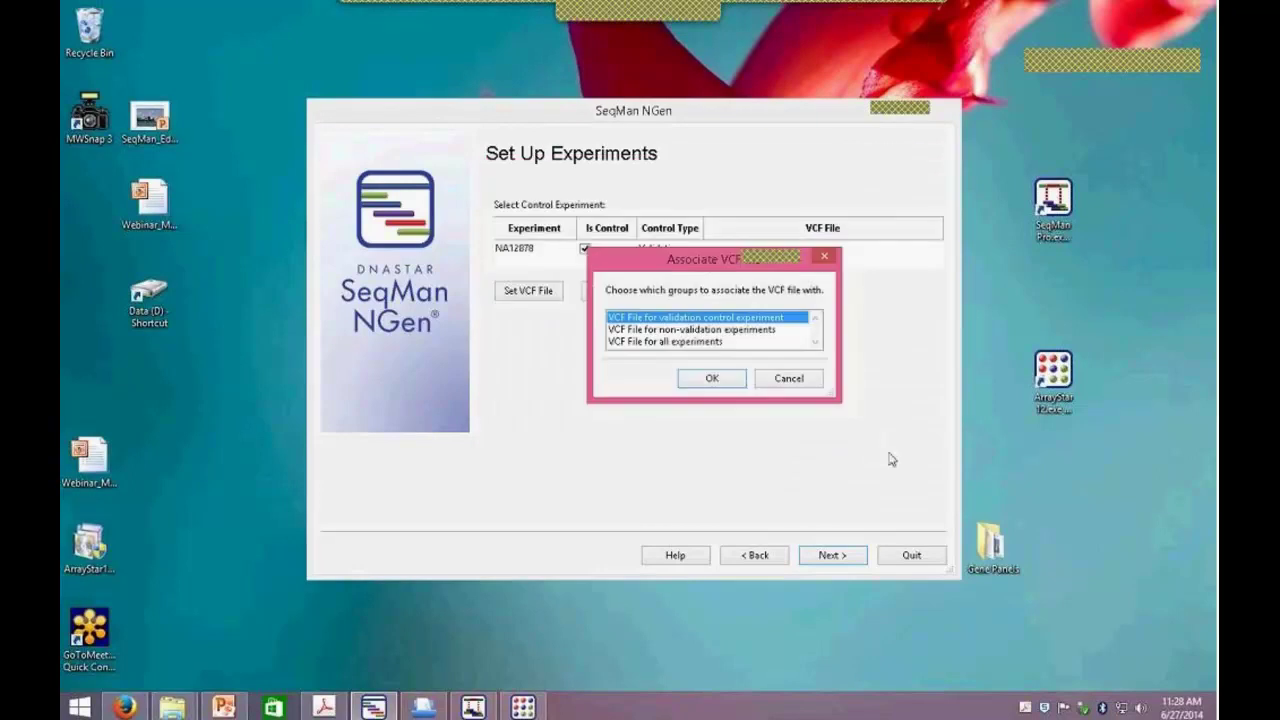
{"action": "left_click_drag", "start_coordinate": [651, 262], "coordinate": [653, 354]}
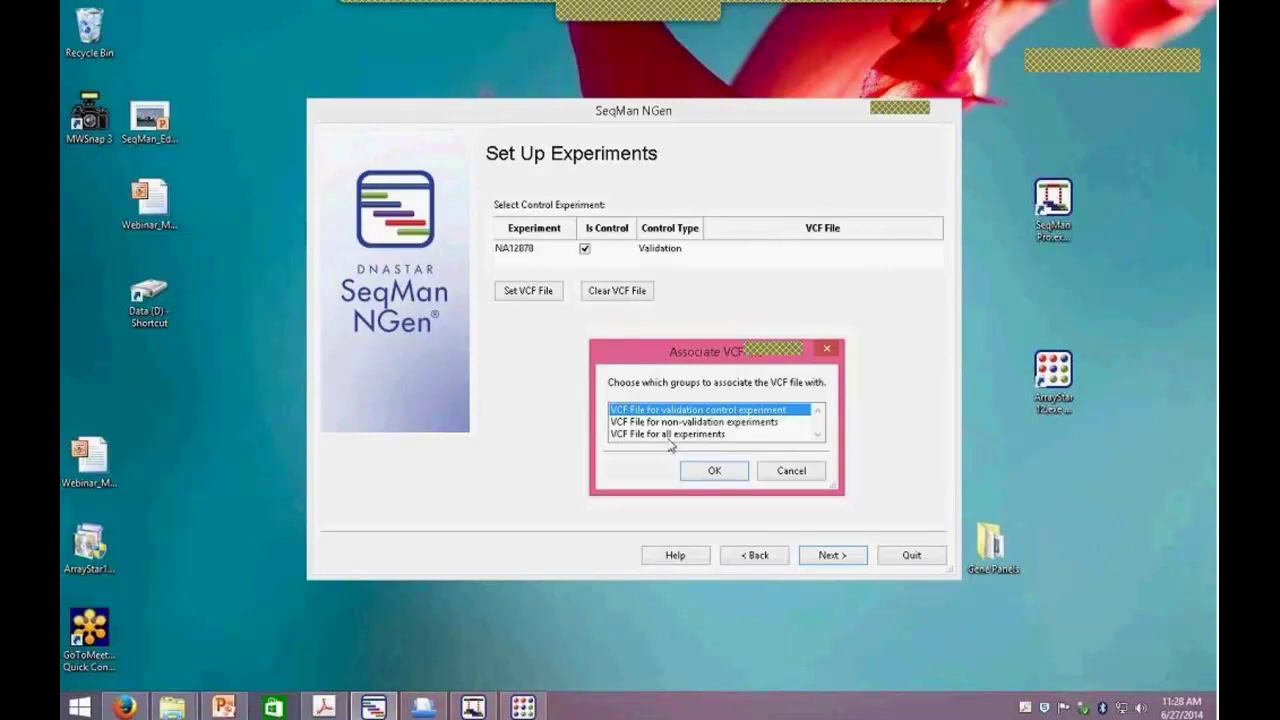
{"action": "left_click", "coordinate": [714, 471]}
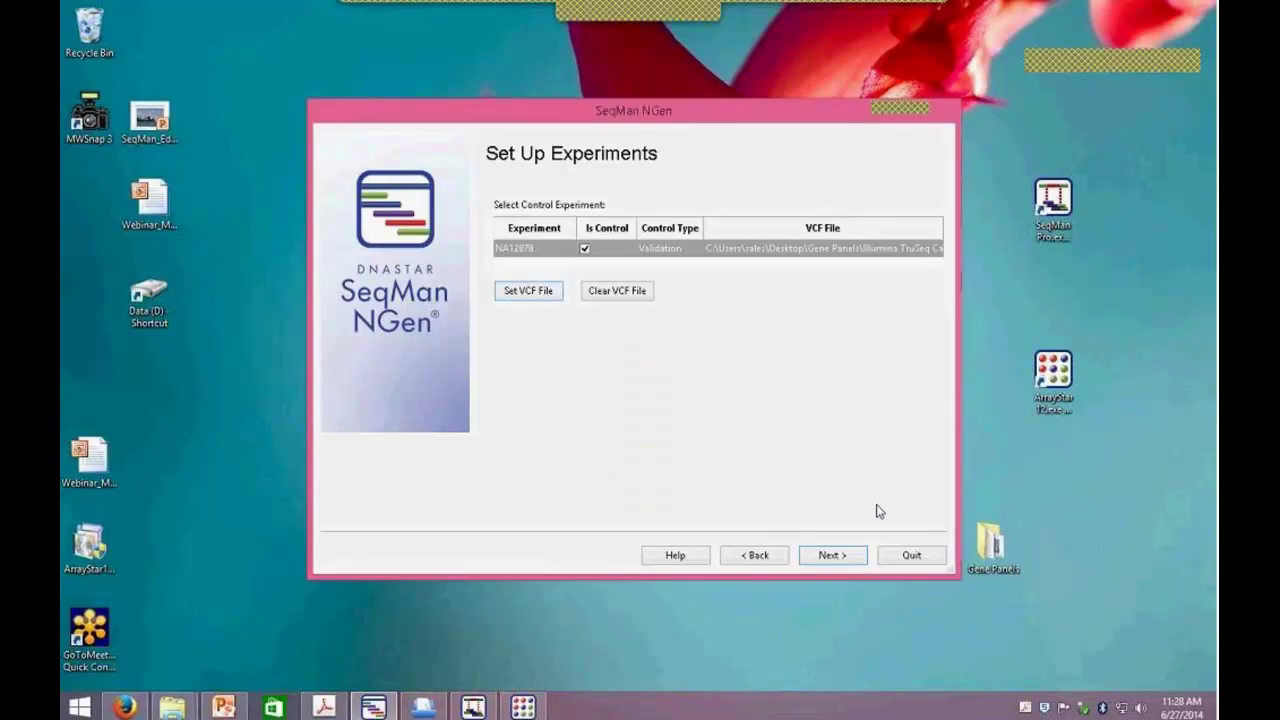
{"action": "left_click", "coordinate": [830, 556]}
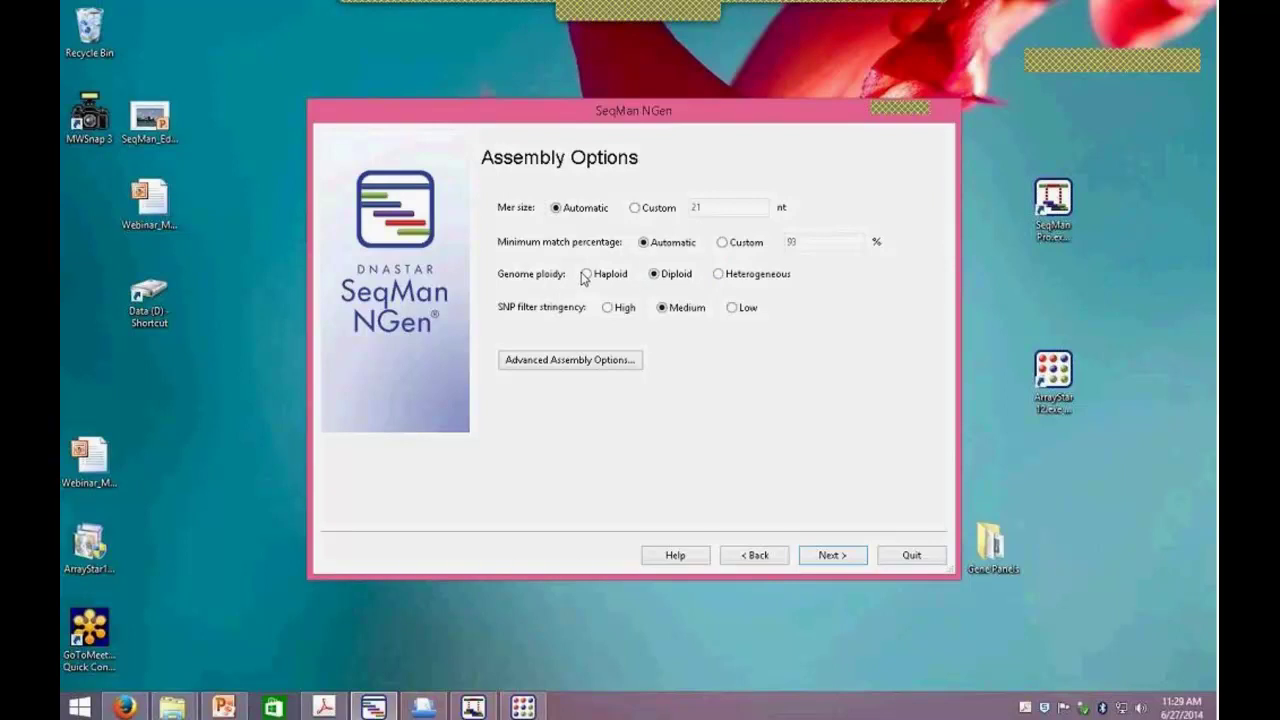
Set the genome ploidy to Heterogeneous, consult the Assembly Options help on ploidy and SNP filter stringency, and continue the wizard.
{"action": "left_click", "coordinate": [719, 277]}
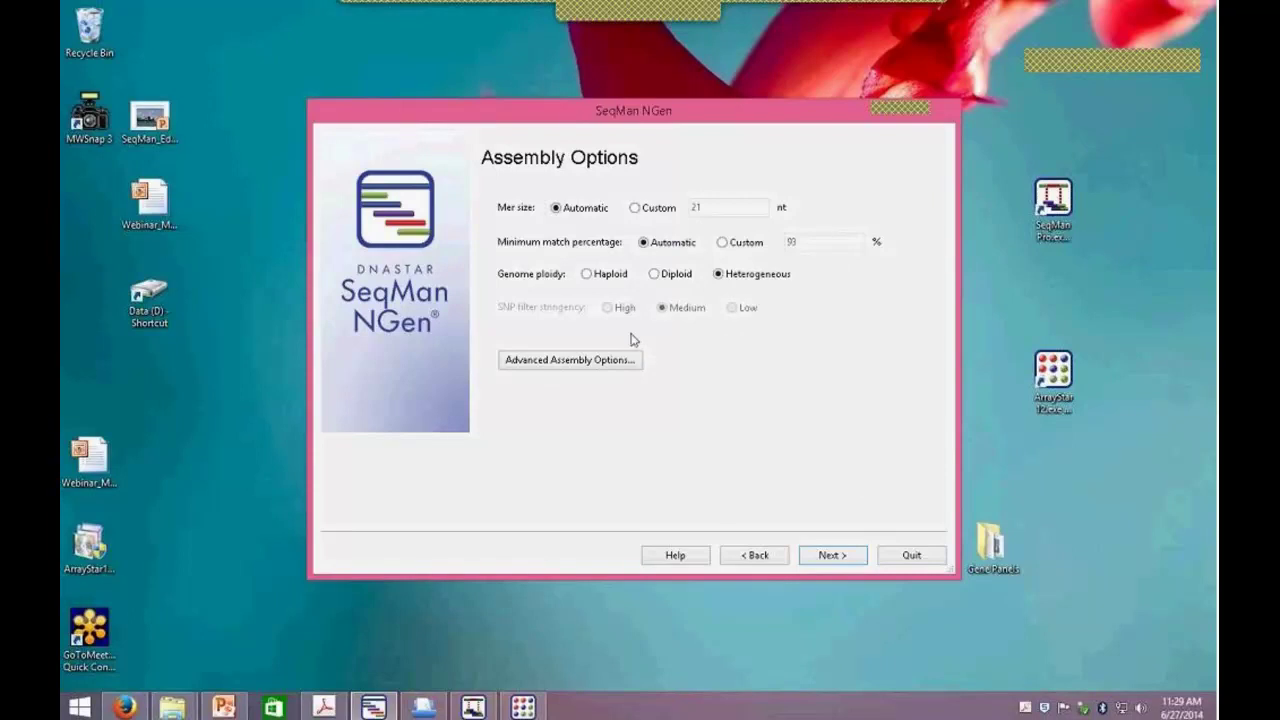
{"action": "left_click", "coordinate": [678, 557]}
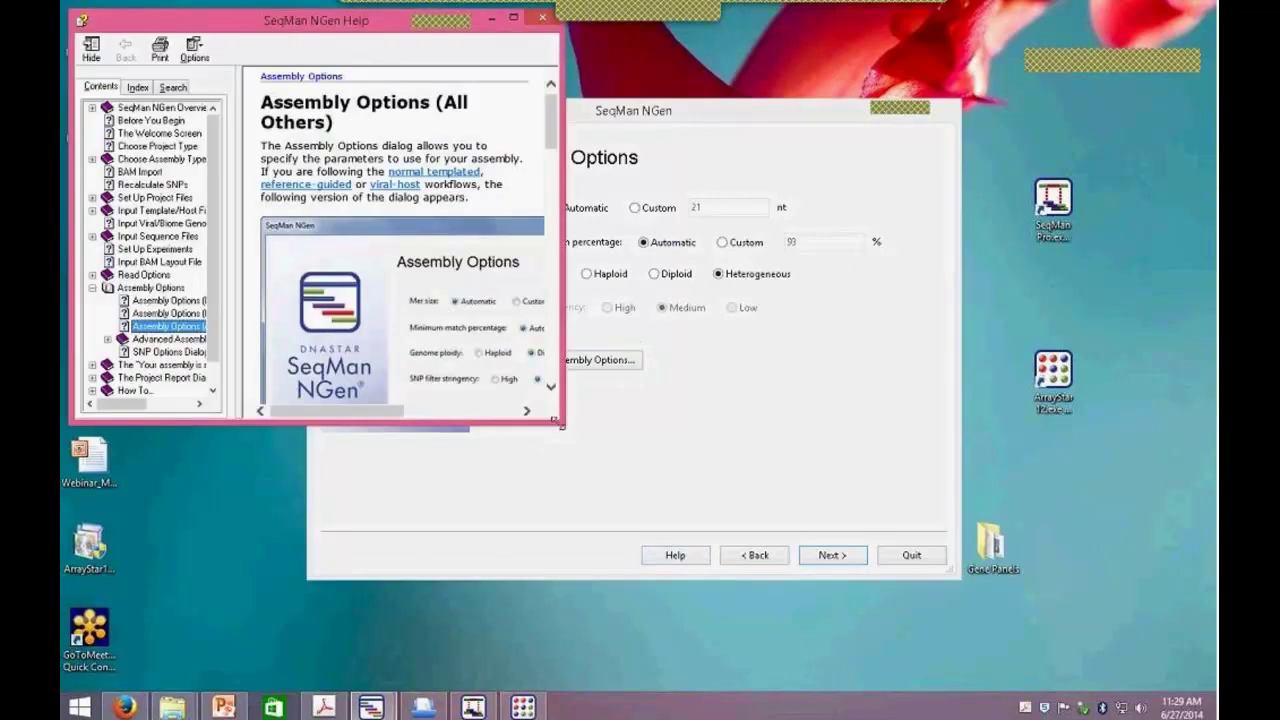
{"action": "key", "text": "super+Up"}
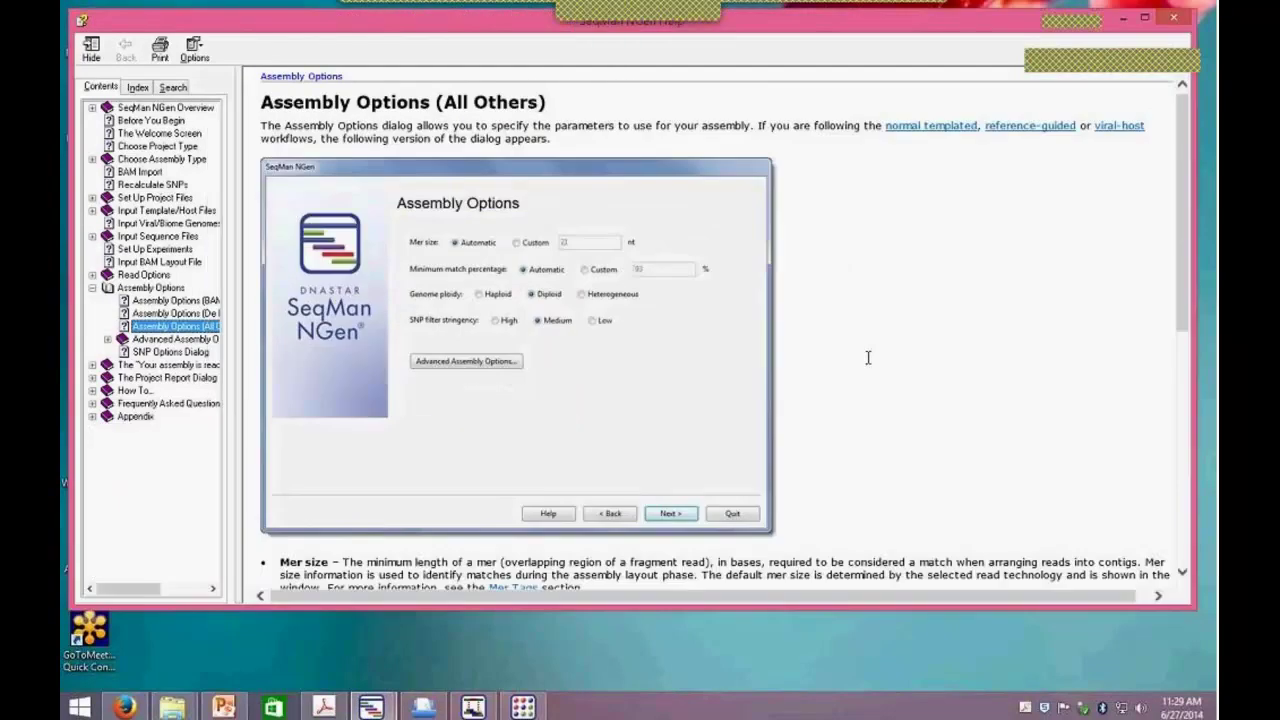
{"action": "left_click_drag", "start_coordinate": [1190, 280], "coordinate": [1188, 360]}
{"action": "scroll", "coordinate": [758, 527], "scroll_direction": "down", "scroll_amount": 7}
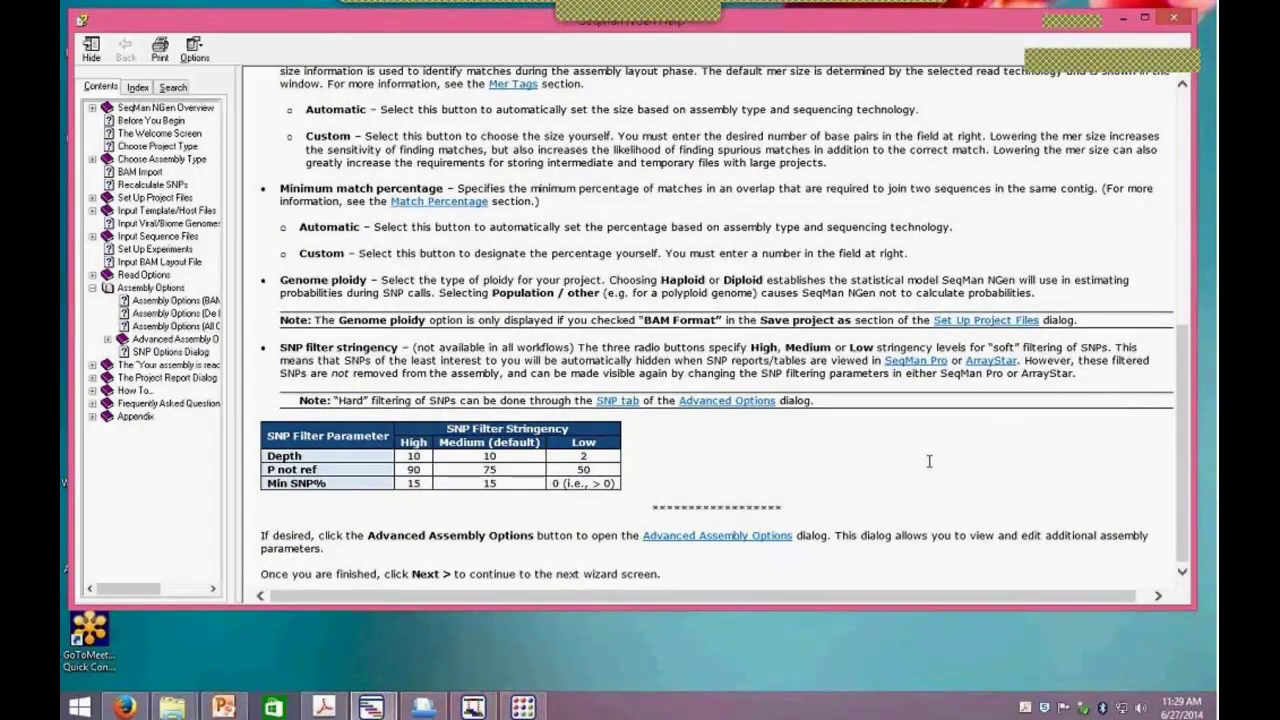
{"action": "left_click", "coordinate": [1174, 19]}
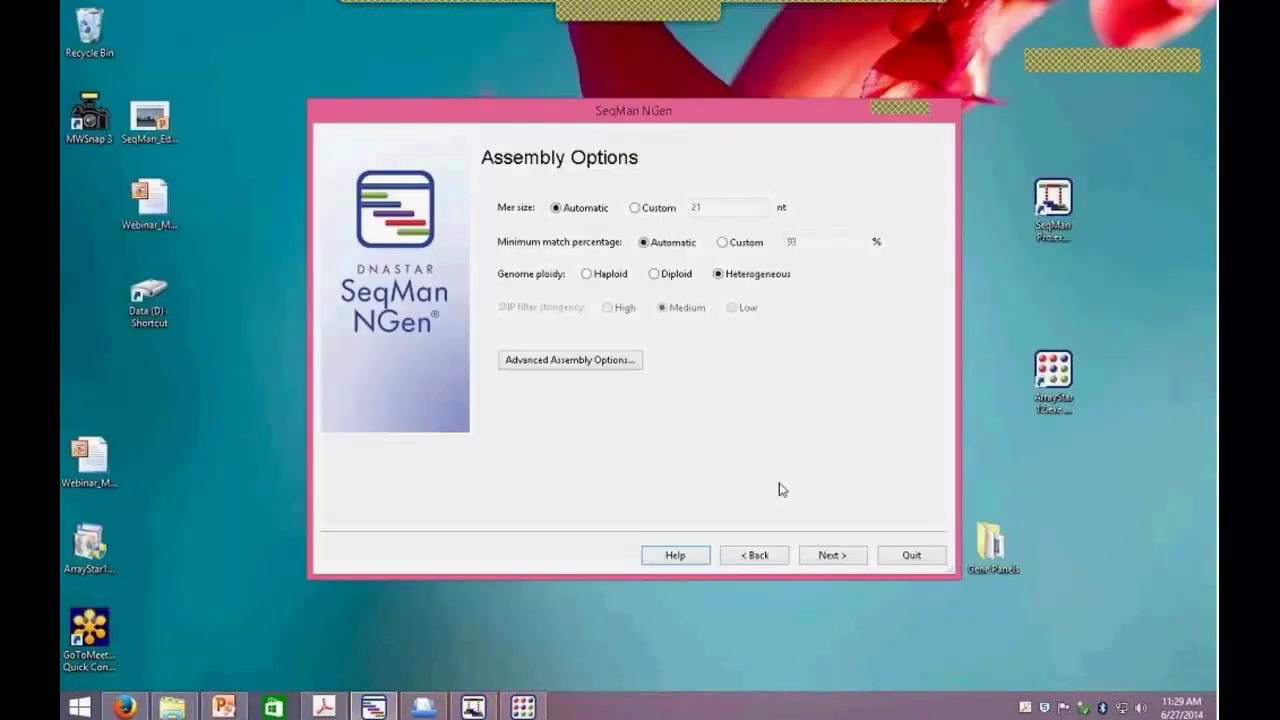
{"action": "left_click", "coordinate": [840, 558]}
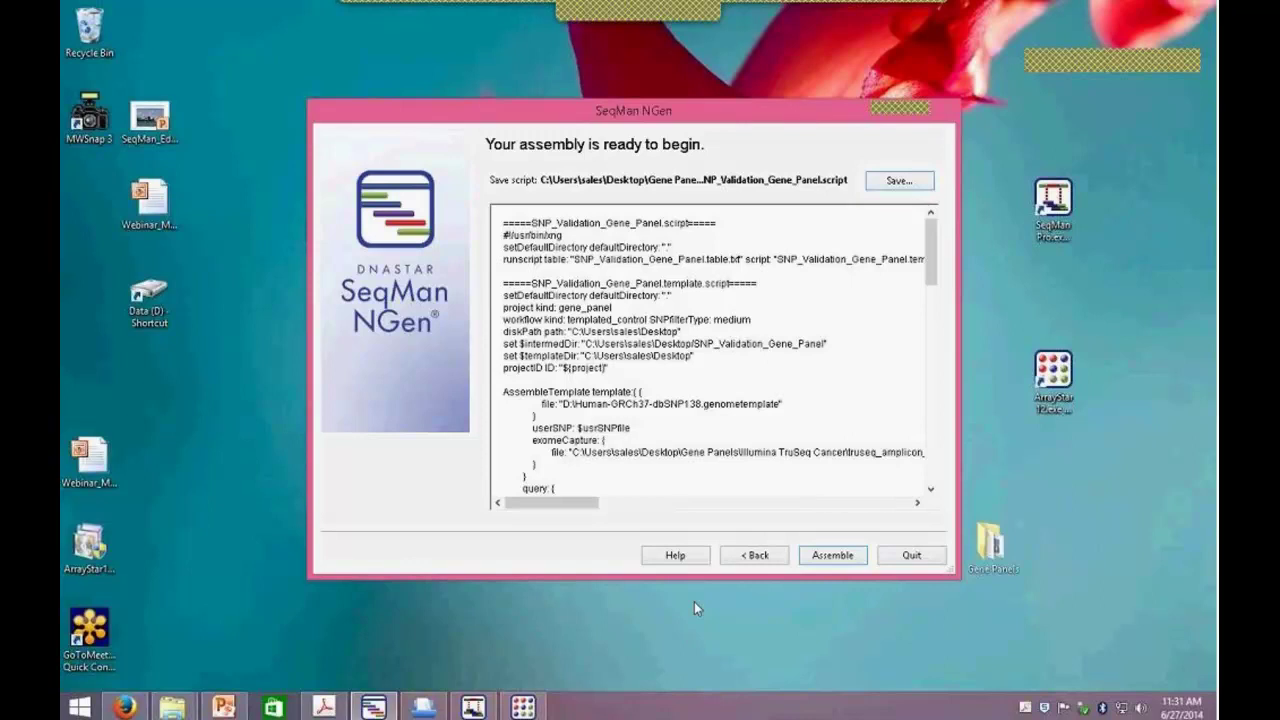
Switch to NA12878_Validation_Report.txt and examine the targeted position totals, true and false call counts, balanced accuracy and minimum-depth statement.
{"action": "left_click", "coordinate": [423, 707]}
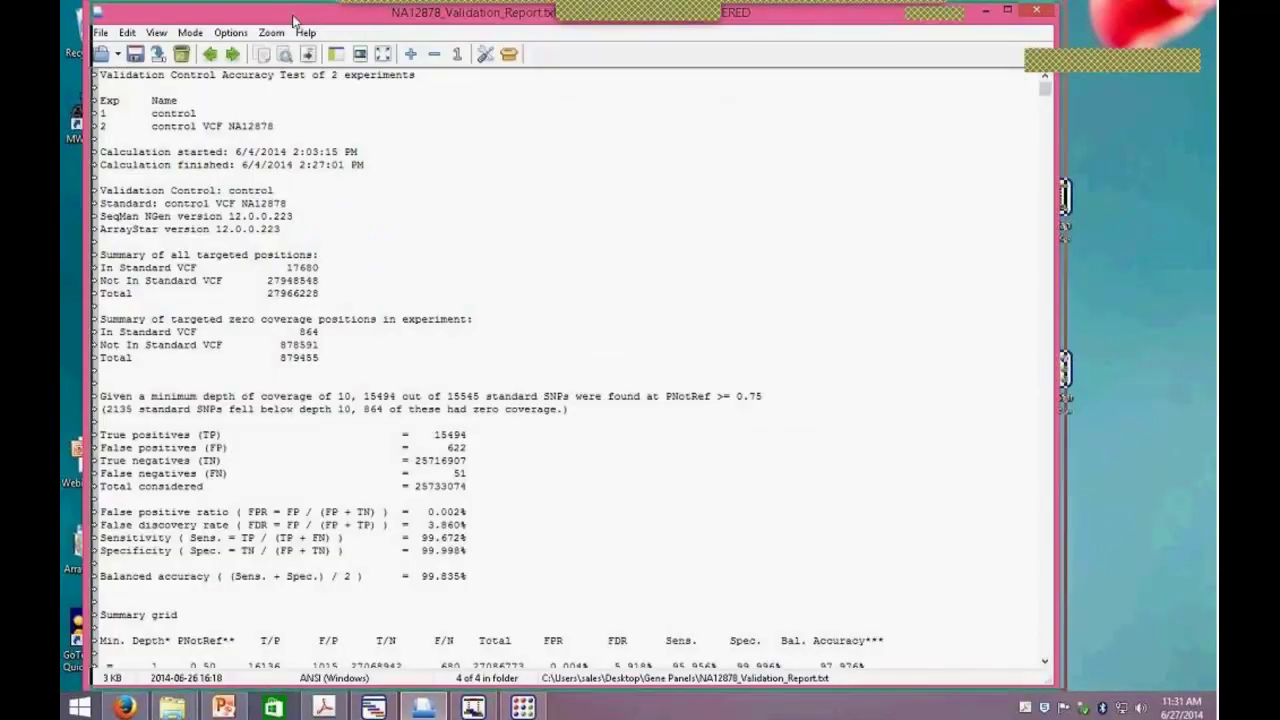
{"action": "left_click_drag", "start_coordinate": [312, 20], "coordinate": [346, 21]}
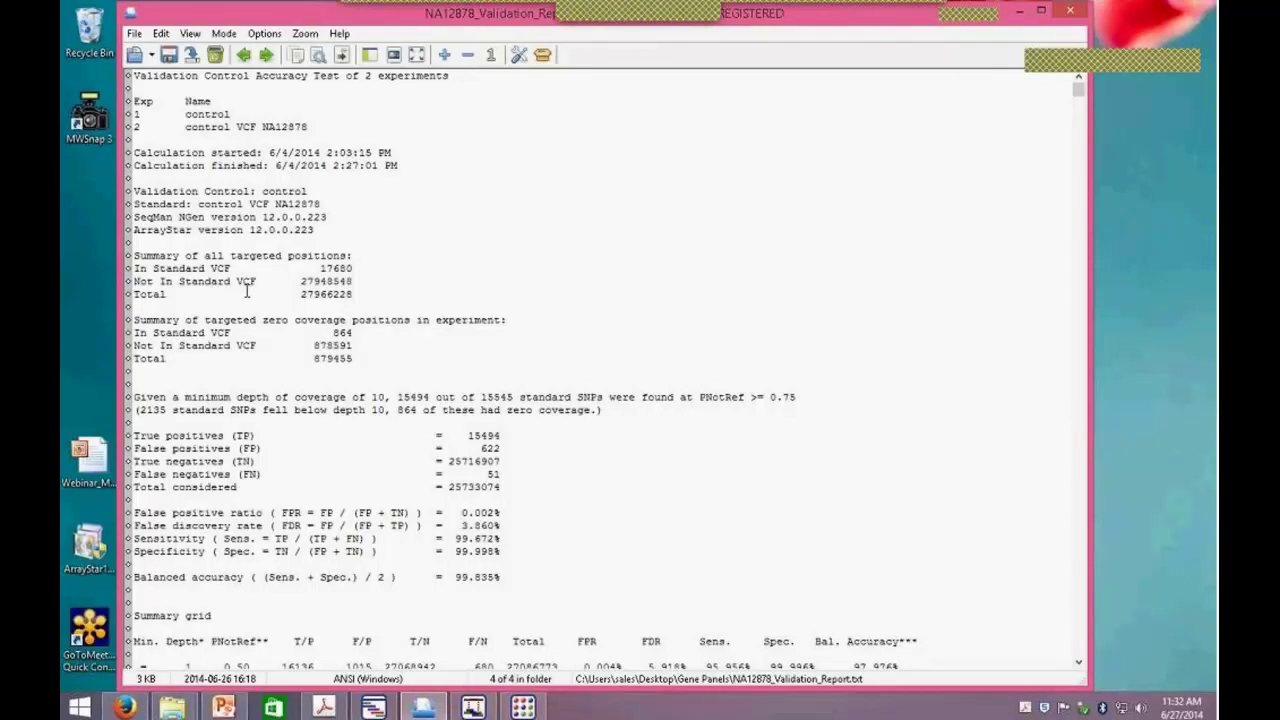
{"action": "left_click_drag", "start_coordinate": [315, 268], "coordinate": [362, 270]}
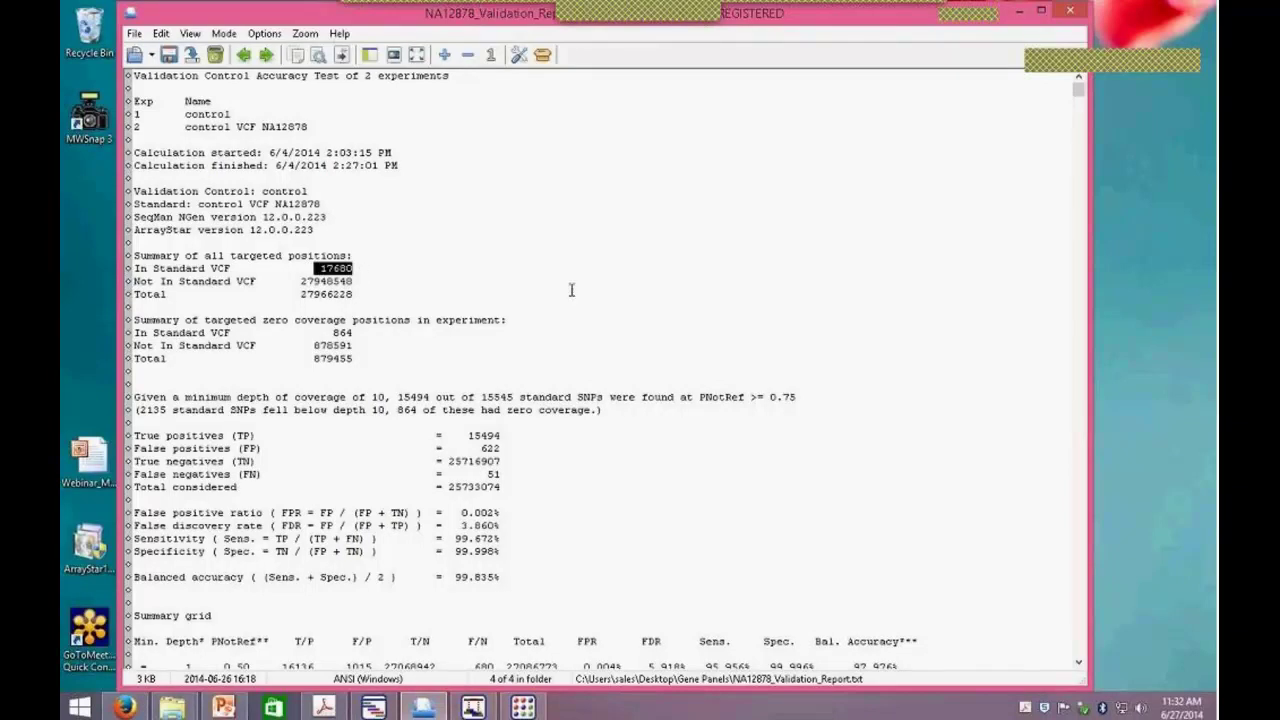
{"action": "scroll", "coordinate": [565, 290], "scroll_direction": "down", "scroll_amount": 3}
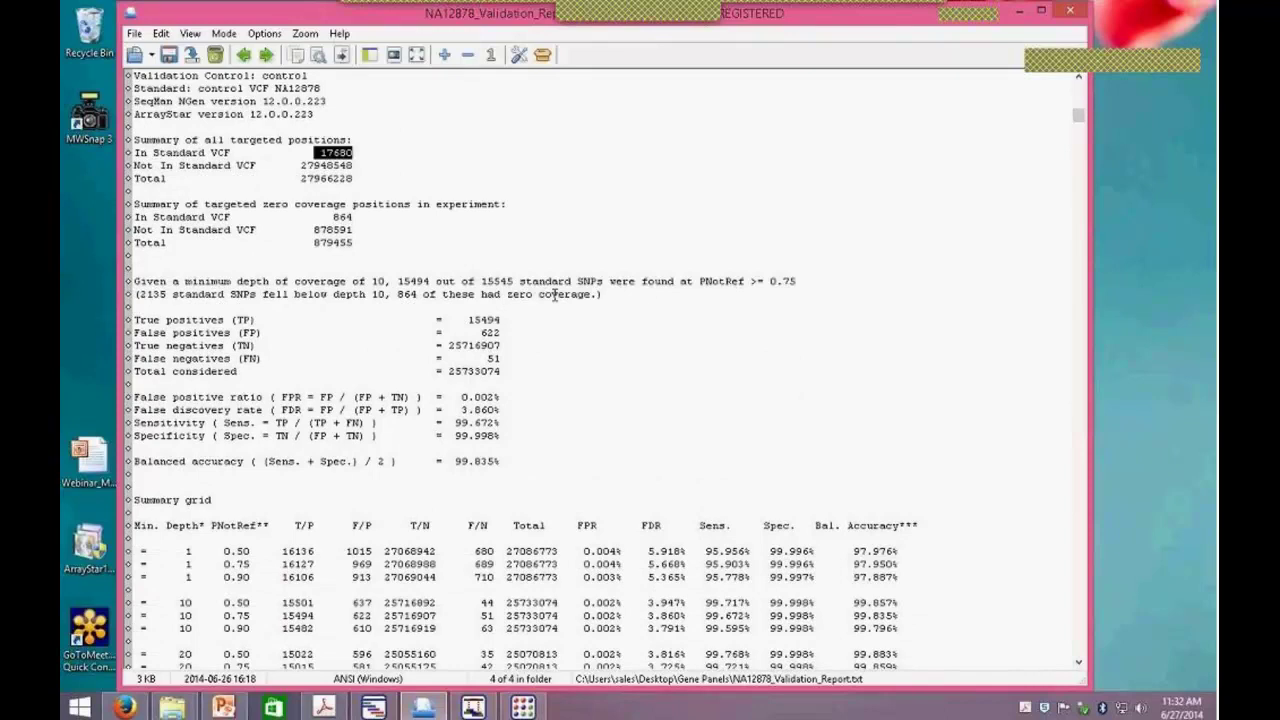
{"action": "scroll", "coordinate": [415, 300], "scroll_direction": "down", "scroll_amount": 1}
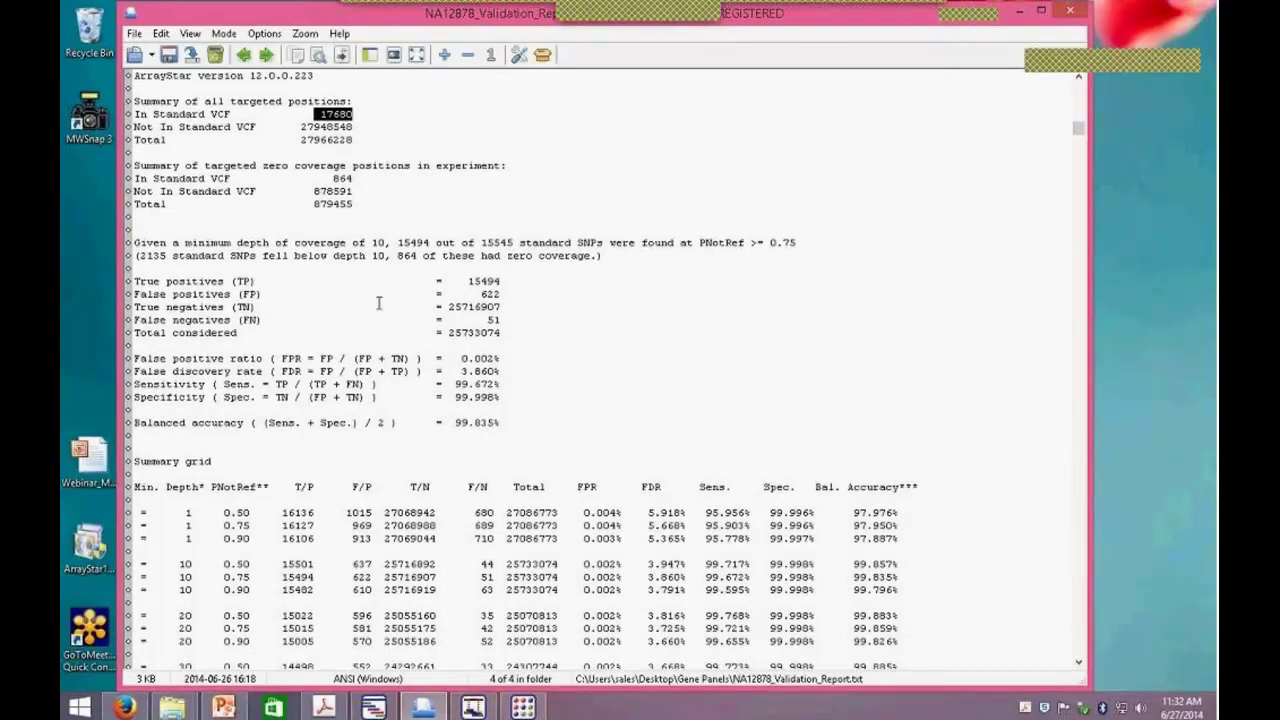
{"action": "left_click_drag", "start_coordinate": [134, 281], "coordinate": [236, 294]}
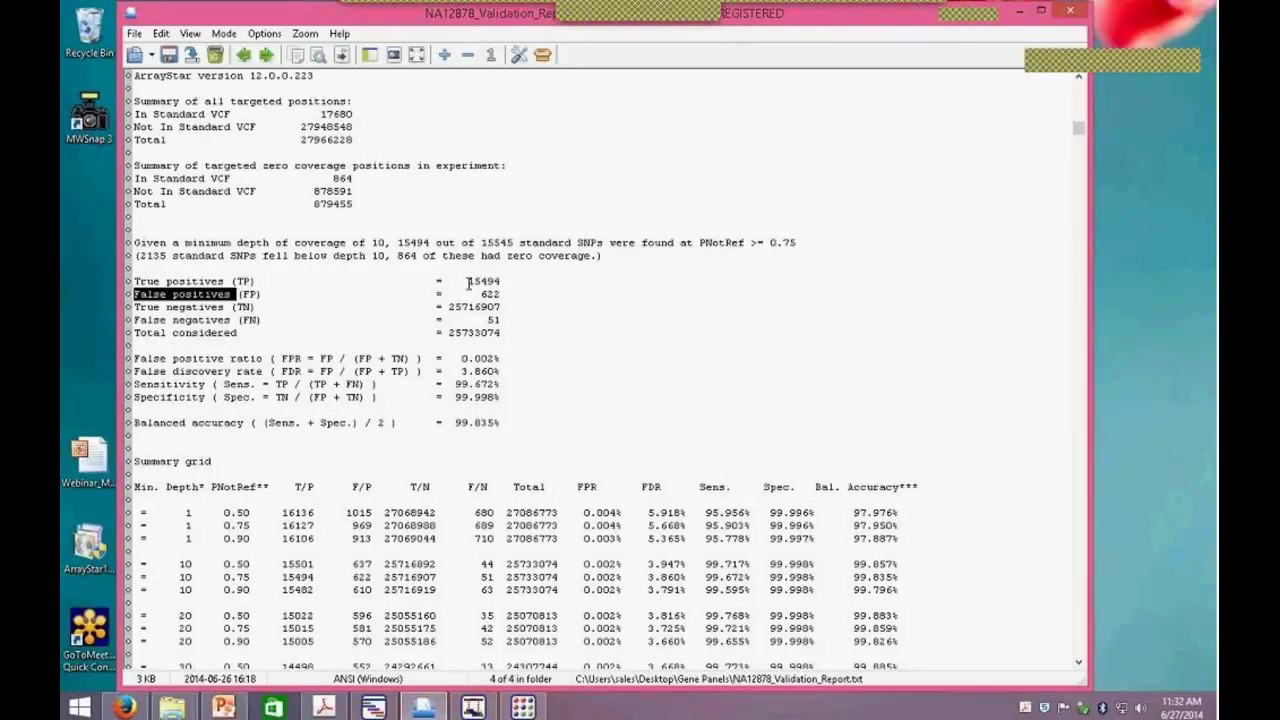
{"action": "left_click_drag", "start_coordinate": [481, 294], "coordinate": [502, 320]}
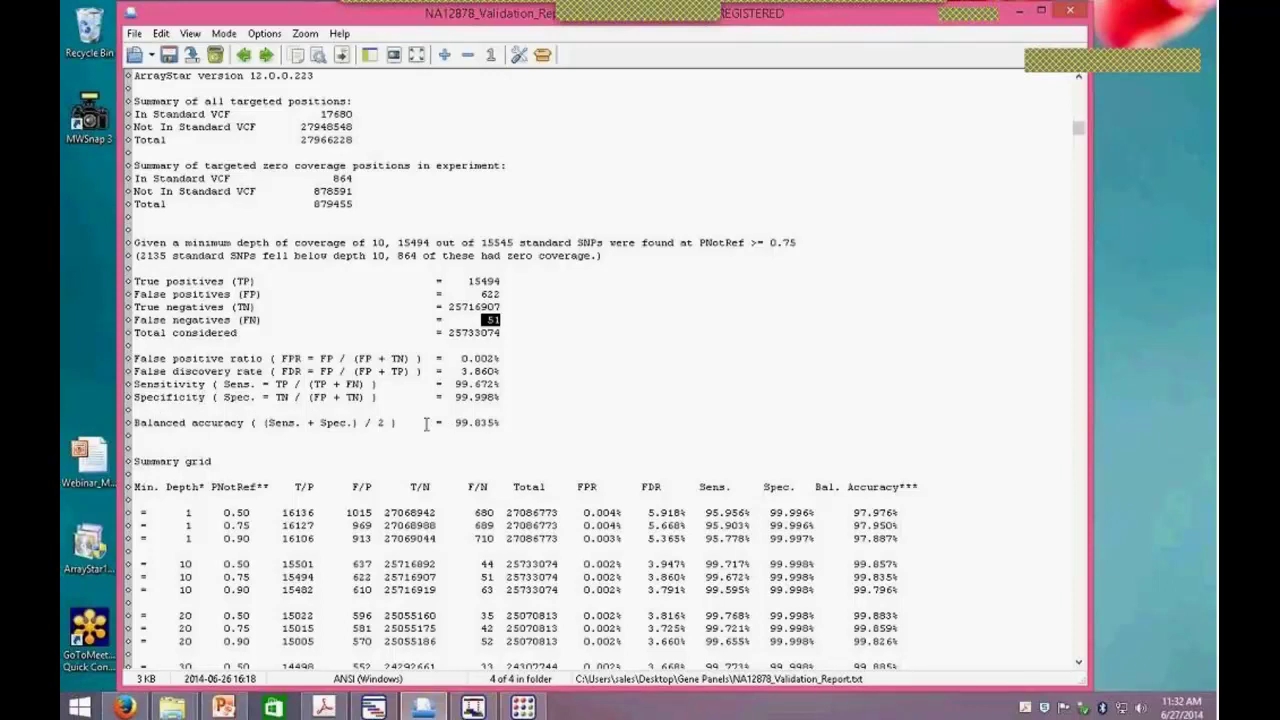
{"action": "left_click_drag", "start_coordinate": [425, 422], "coordinate": [500, 424]}
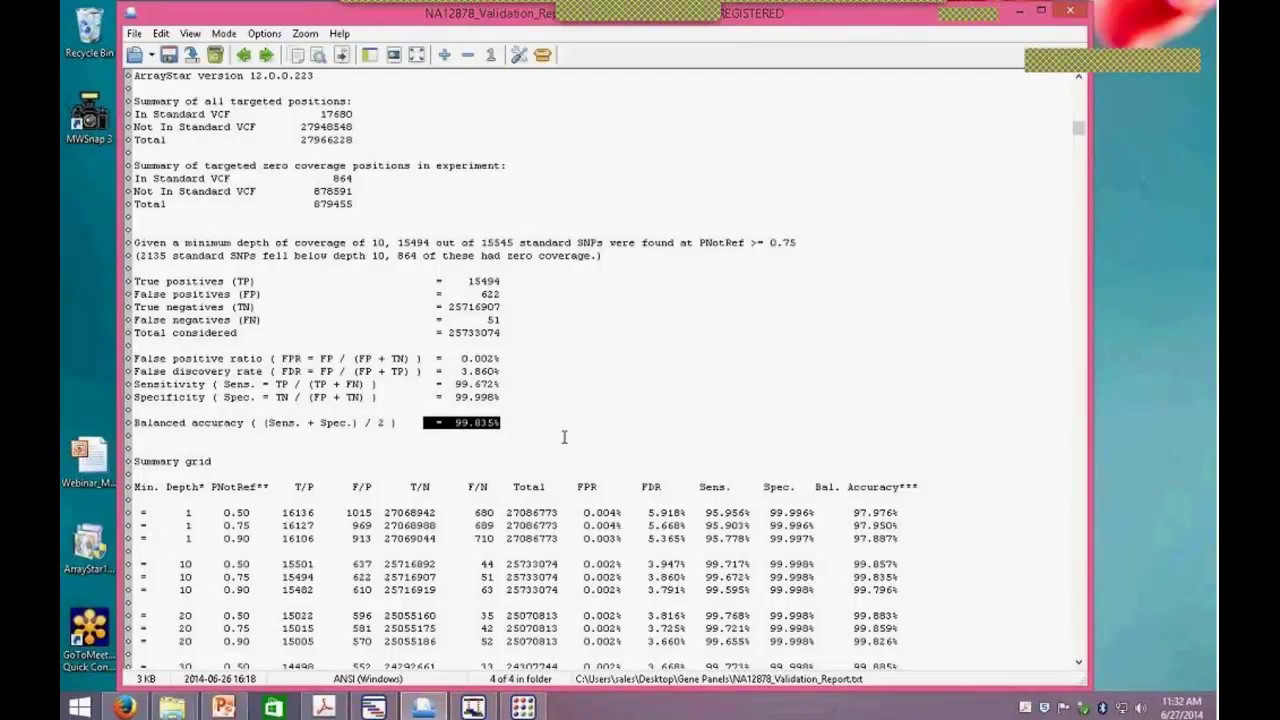
{"action": "left_click", "coordinate": [137, 242]}
{"action": "left_click_drag", "start_coordinate": [137, 242], "coordinate": [612, 256]}
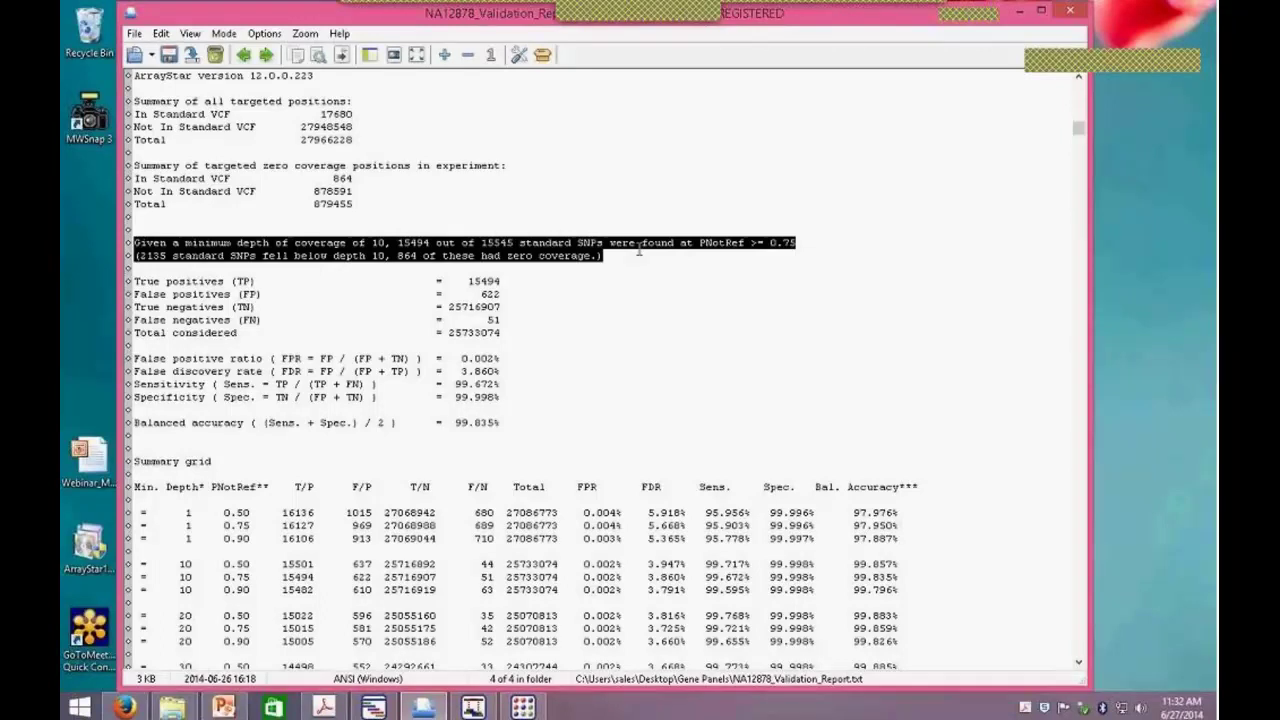
{"action": "left_click", "coordinate": [740, 244]}
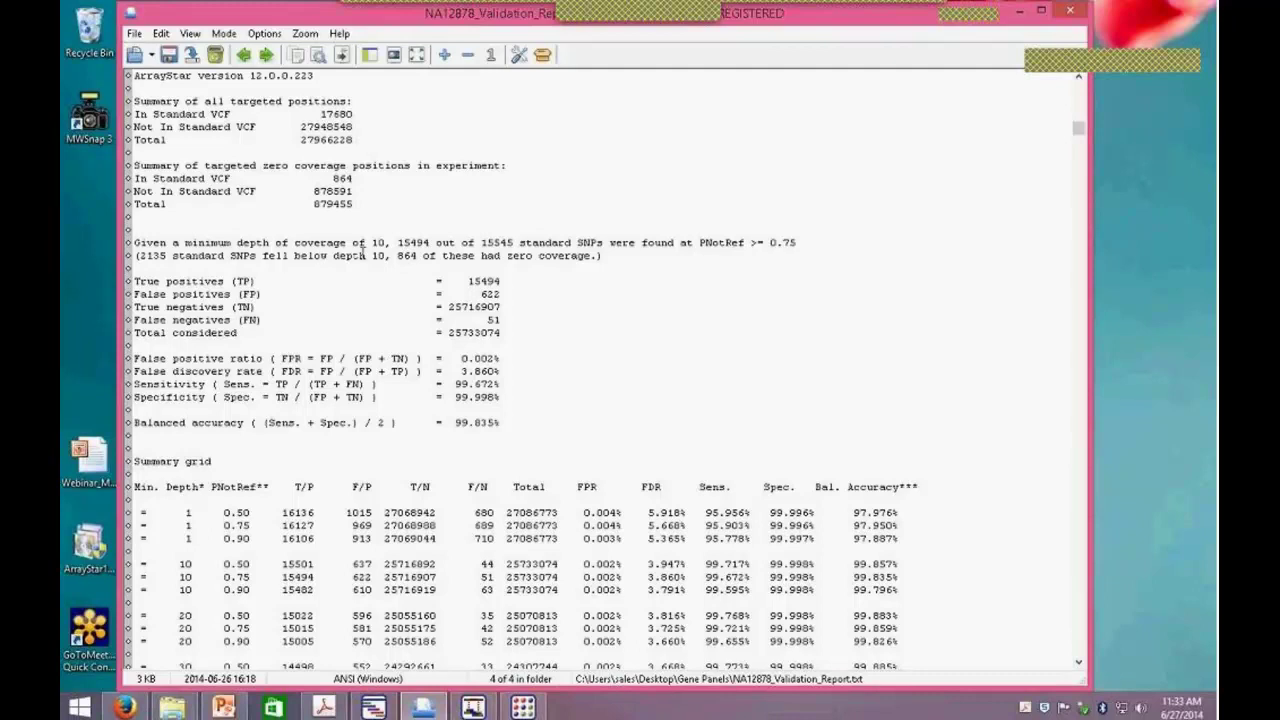
{"action": "left_click_drag", "start_coordinate": [383, 257], "coordinate": [140, 258]}
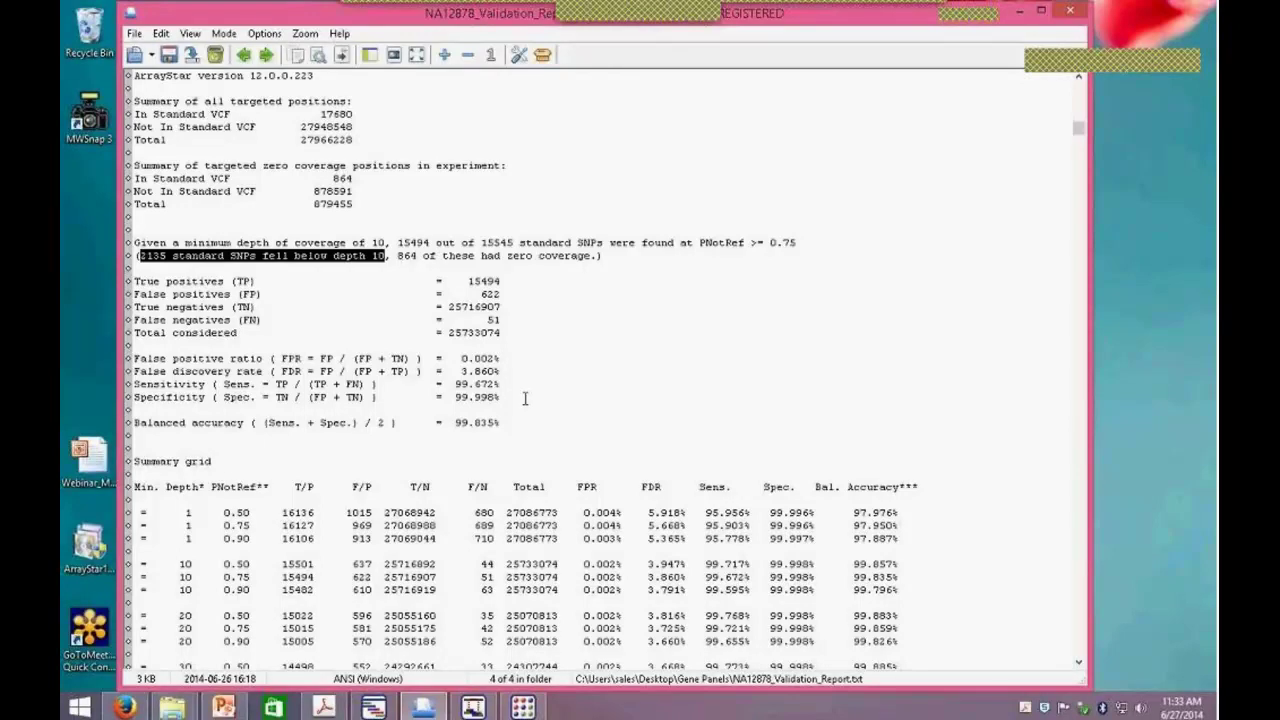
Compare balanced accuracy across the minimum depths in the report's summary grid, and return to the SeqMan NGen wizard.
{"action": "scroll", "coordinate": [410, 384], "scroll_direction": "down", "scroll_amount": 6}
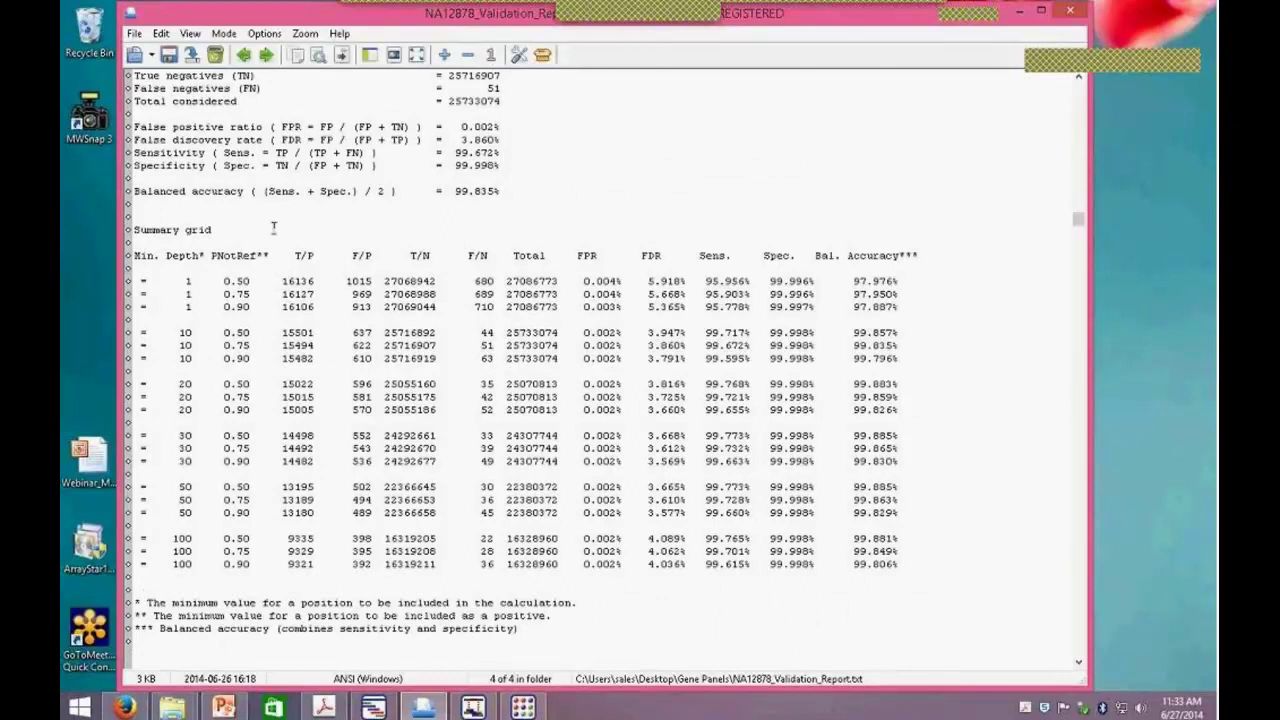
{"action": "scroll", "coordinate": [311, 318], "scroll_direction": "up", "scroll_amount": 4}
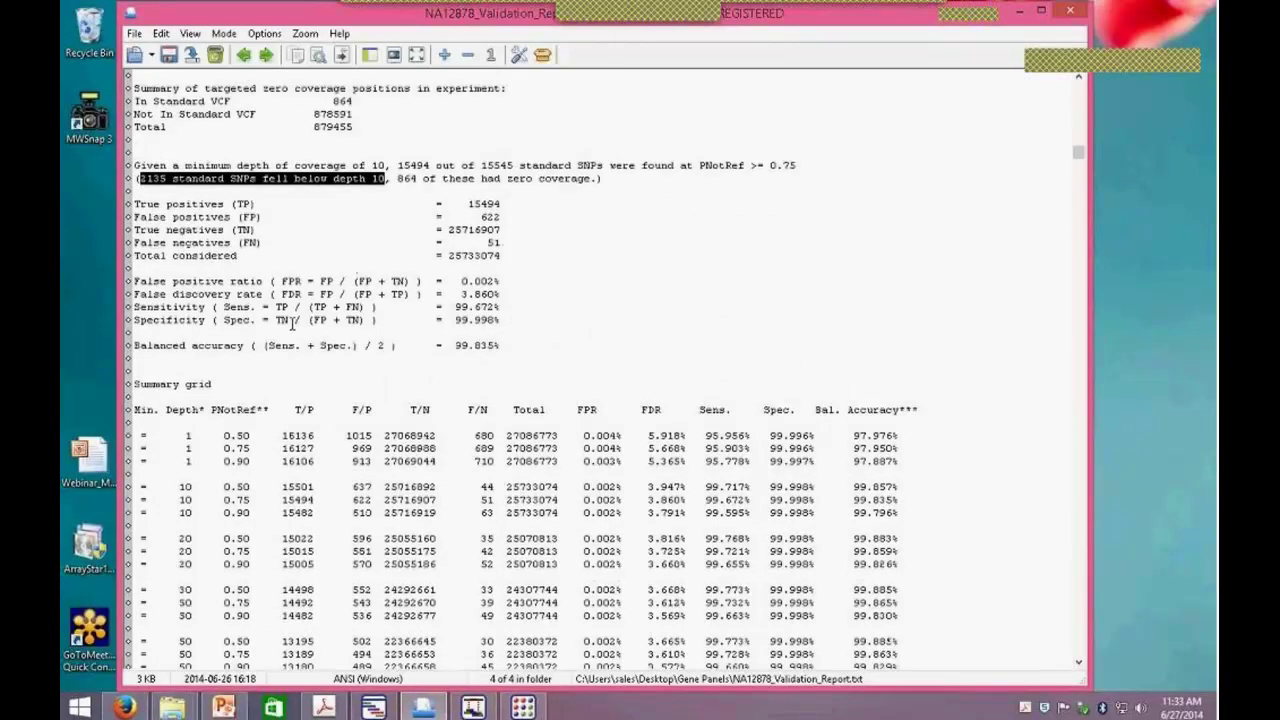
{"action": "scroll", "coordinate": [311, 318], "scroll_direction": "down", "scroll_amount": 3}
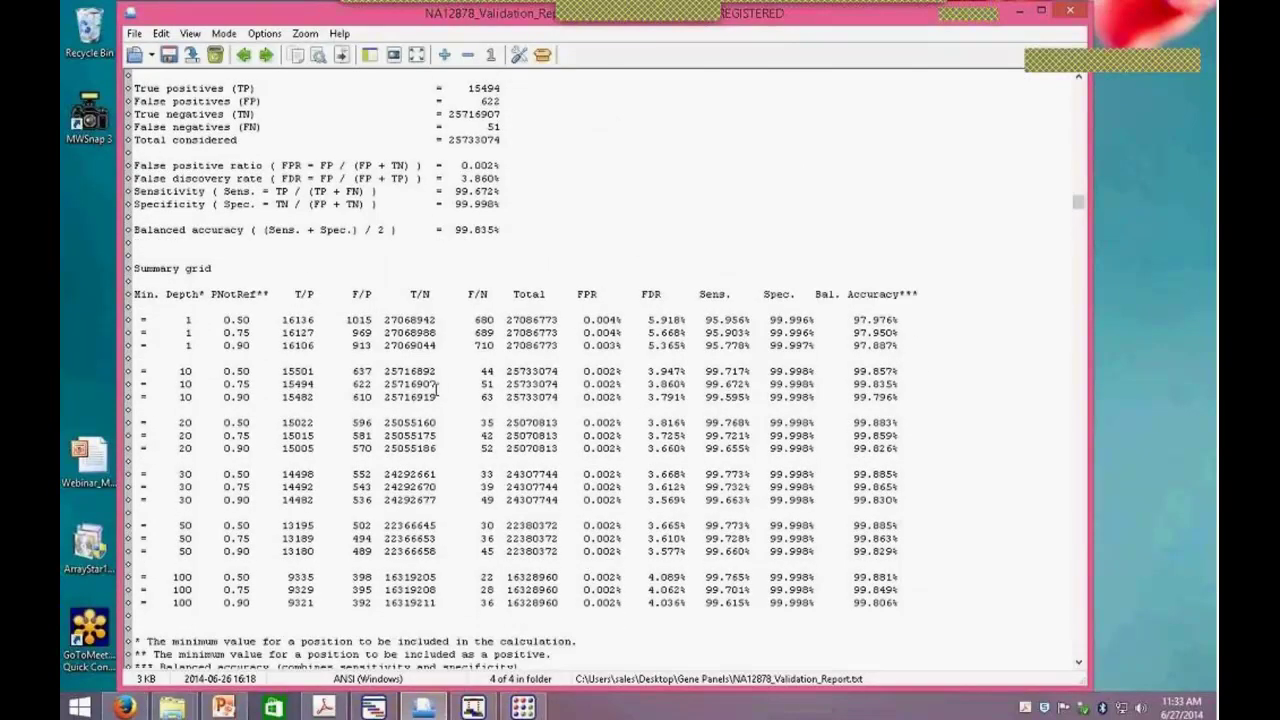
{"action": "scroll", "coordinate": [360, 370], "scroll_direction": "down", "scroll_amount": 1}
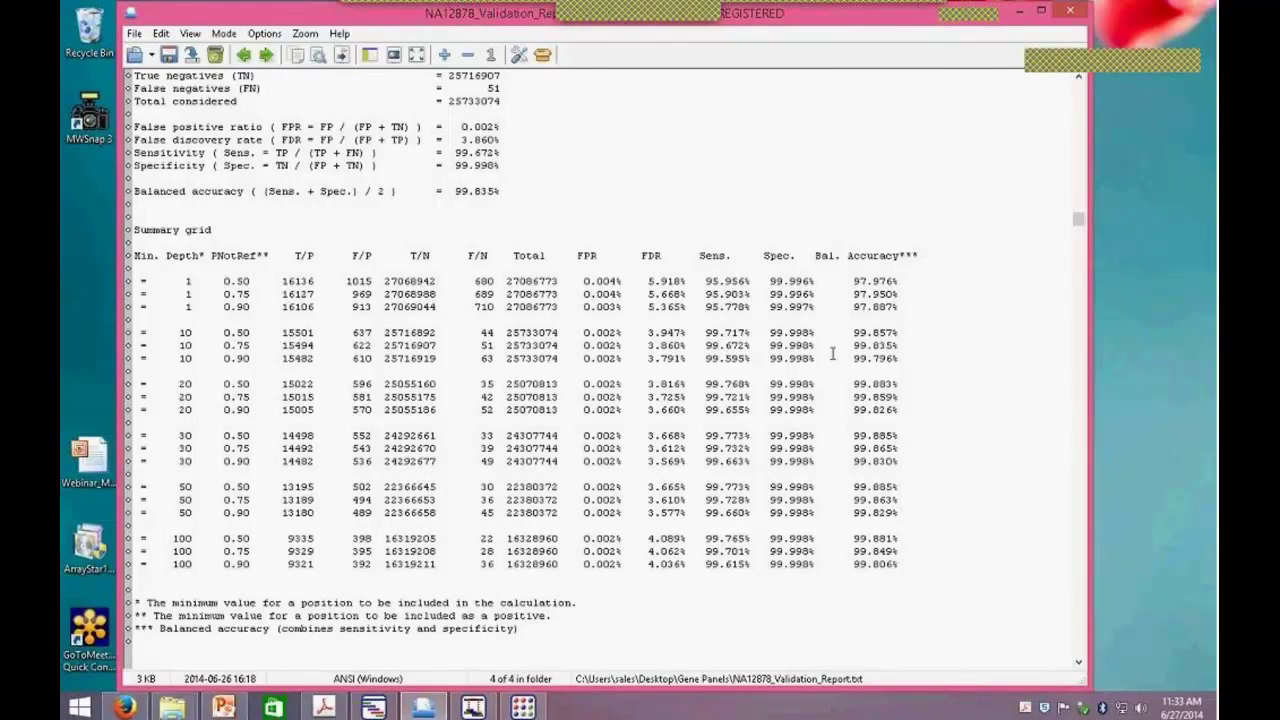
{"action": "left_click_drag", "start_coordinate": [845, 283], "coordinate": [903, 302]}
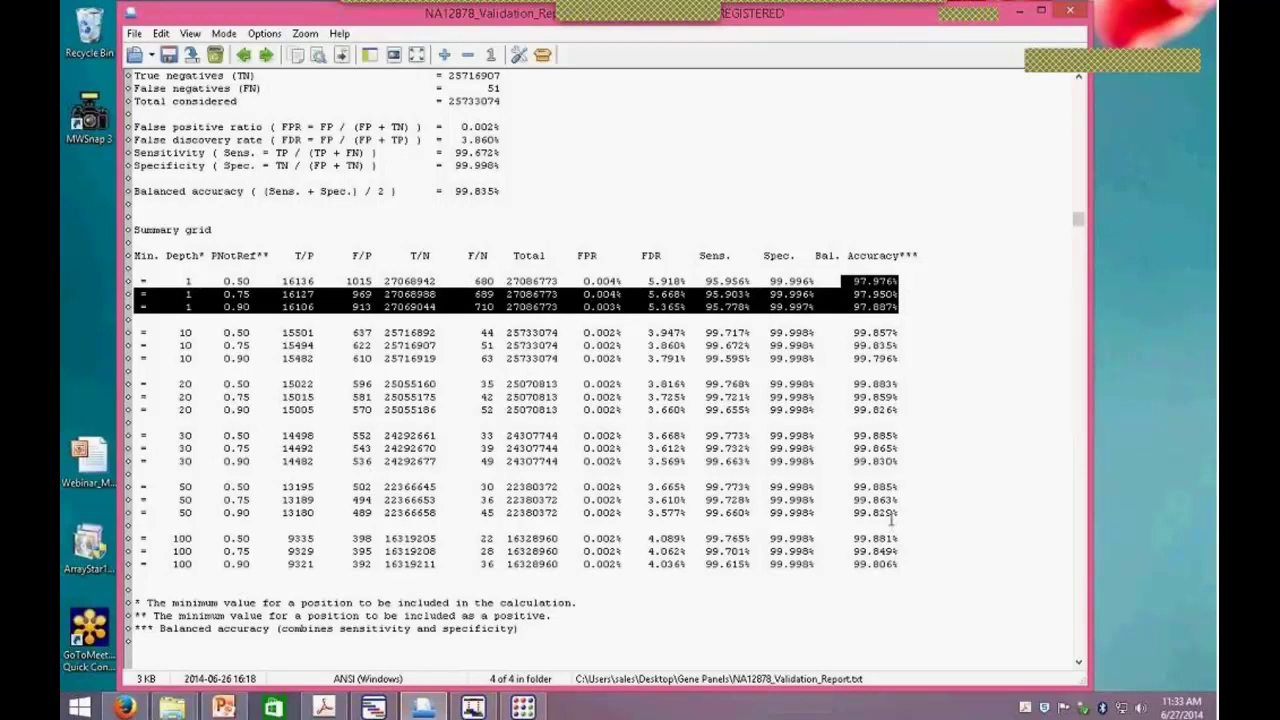
{"action": "left_click_drag", "start_coordinate": [849, 384], "coordinate": [906, 541]}
{"action": "left_click_drag", "start_coordinate": [852, 332], "coordinate": [913, 569]}
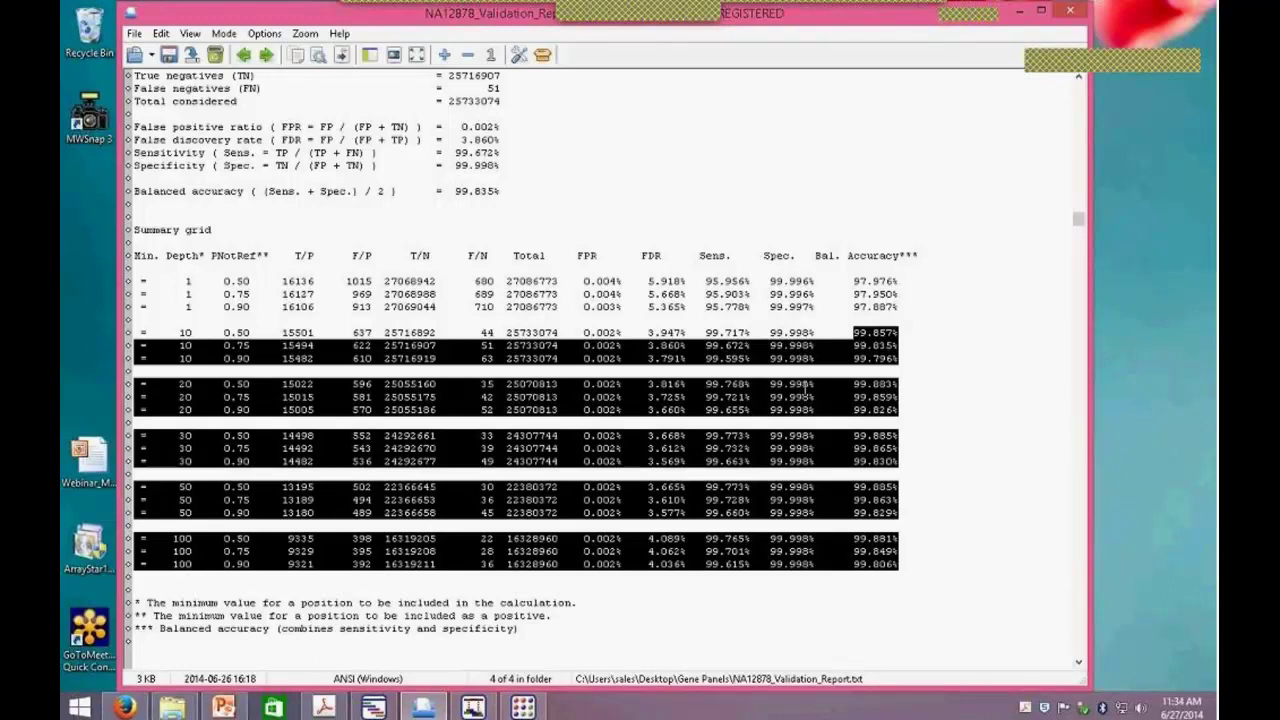
{"action": "left_click", "coordinate": [1018, 10]}
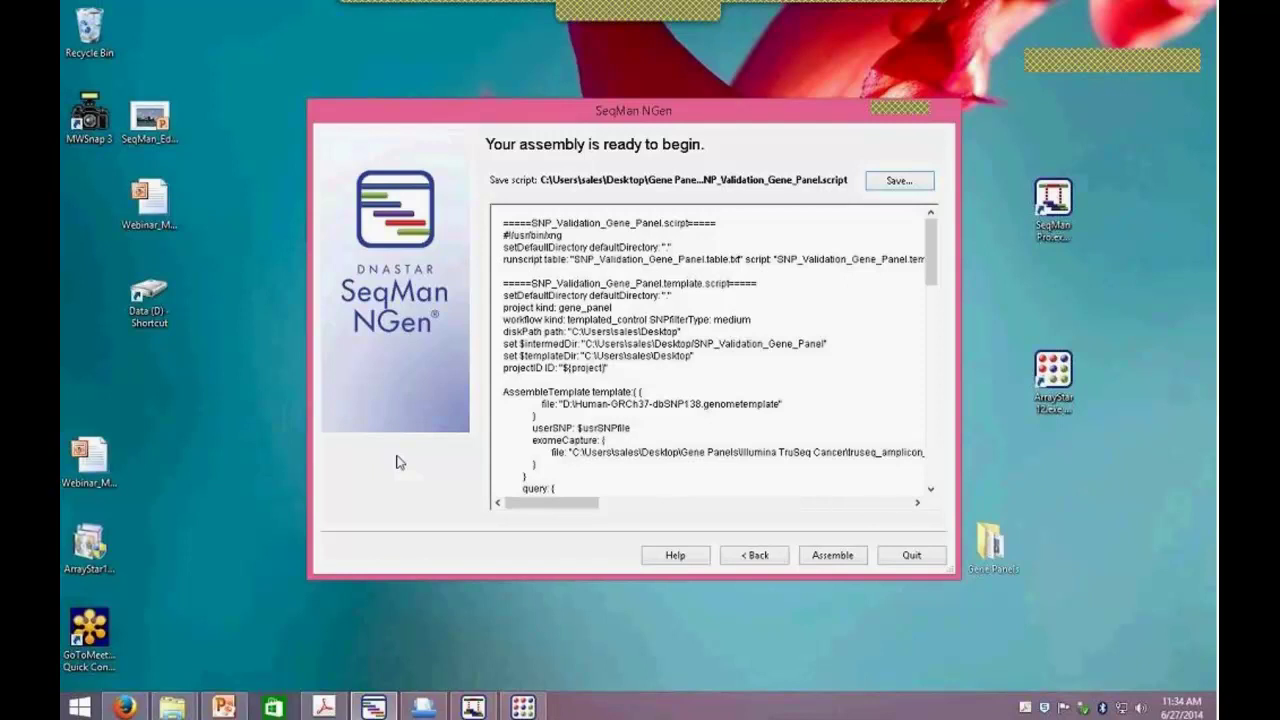
Go back past the project files page and switch the gene panel assembly from the control workflow to the standard templated workflow.
{"action": "left_click", "coordinate": [756, 558]}
{"action": "left_click", "coordinate": [755, 558]}
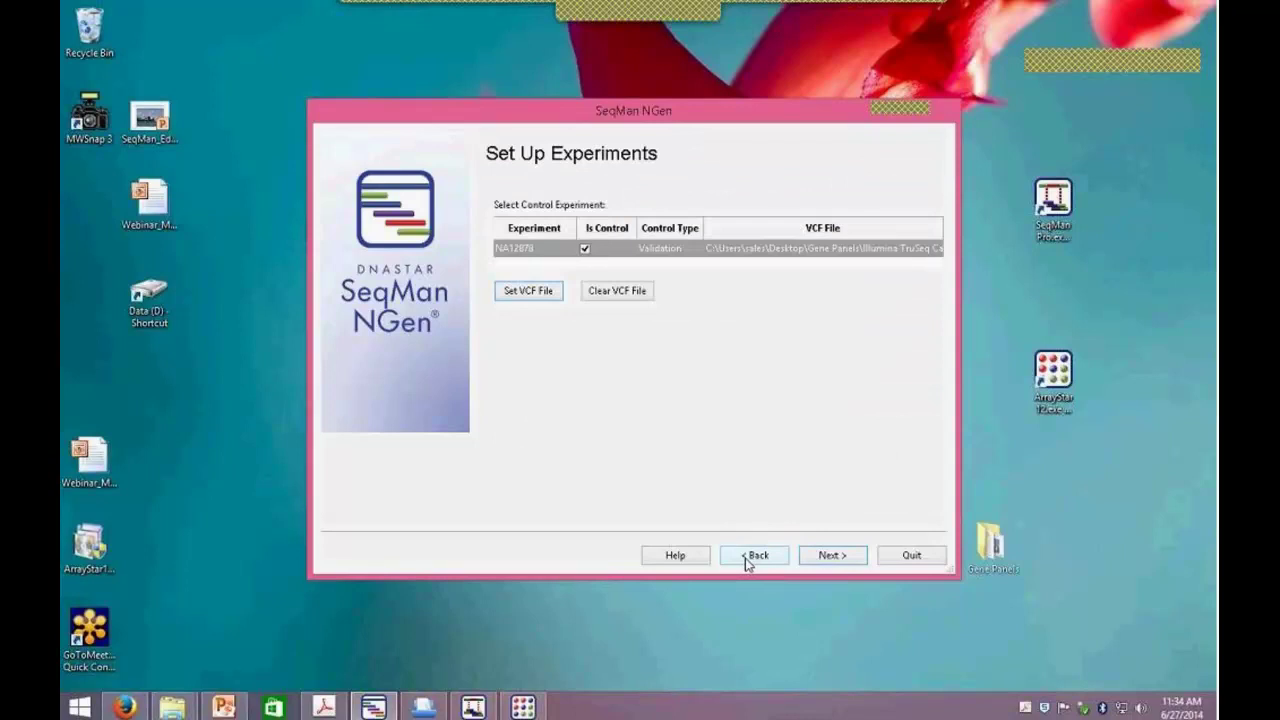
{"action": "left_click", "coordinate": [746, 558]}
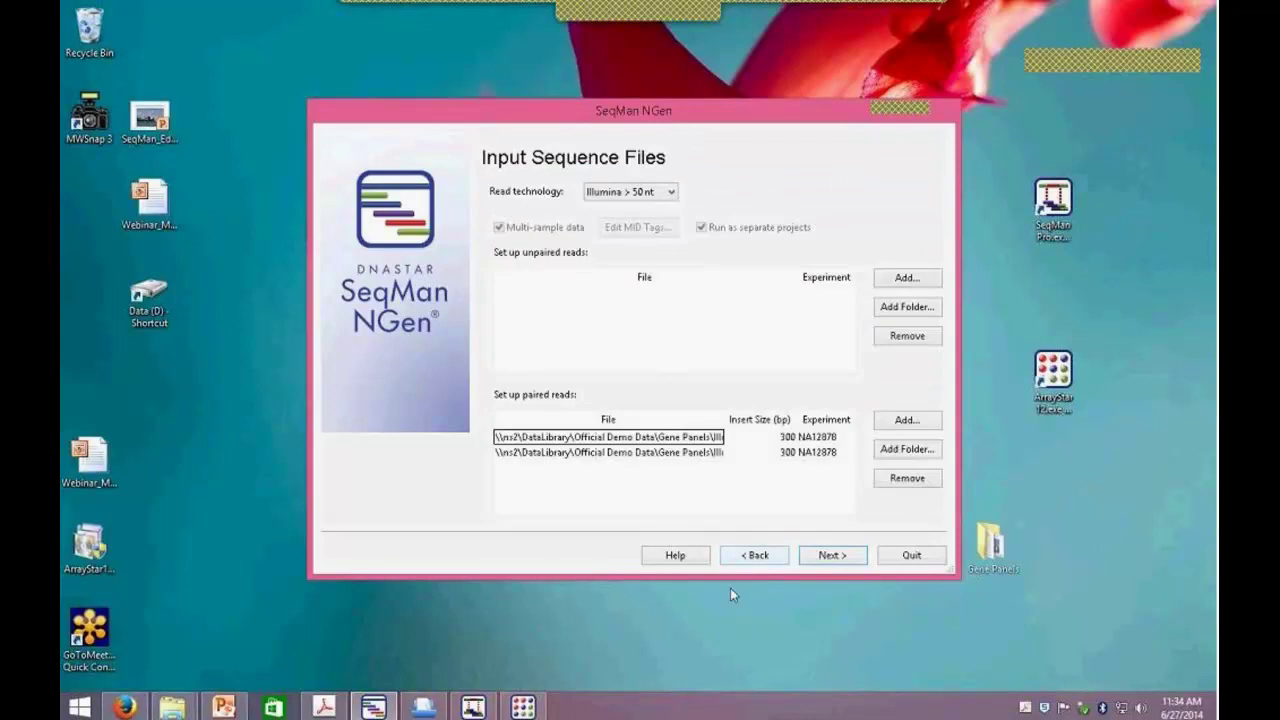
{"action": "left_click", "coordinate": [750, 558]}
{"action": "left_click", "coordinate": [750, 558]}
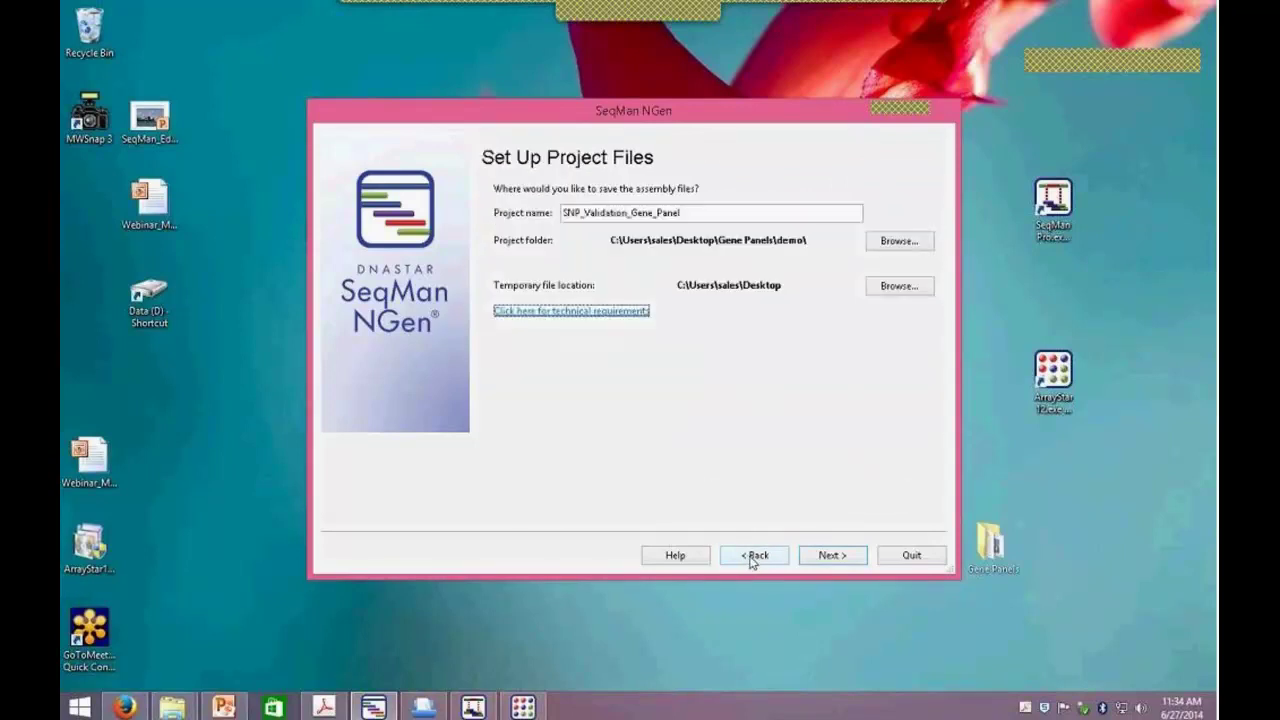
{"action": "left_click", "coordinate": [755, 558]}
{"action": "left_click", "coordinate": [509, 192]}
Continue to the assembly script, keeping the project files, GRCh37 template, targeted regions, Diploid ploidy and Medium SNP filter stringency.
{"action": "left_click", "coordinate": [832, 558]}
{"action": "left_click", "coordinate": [832, 558]}
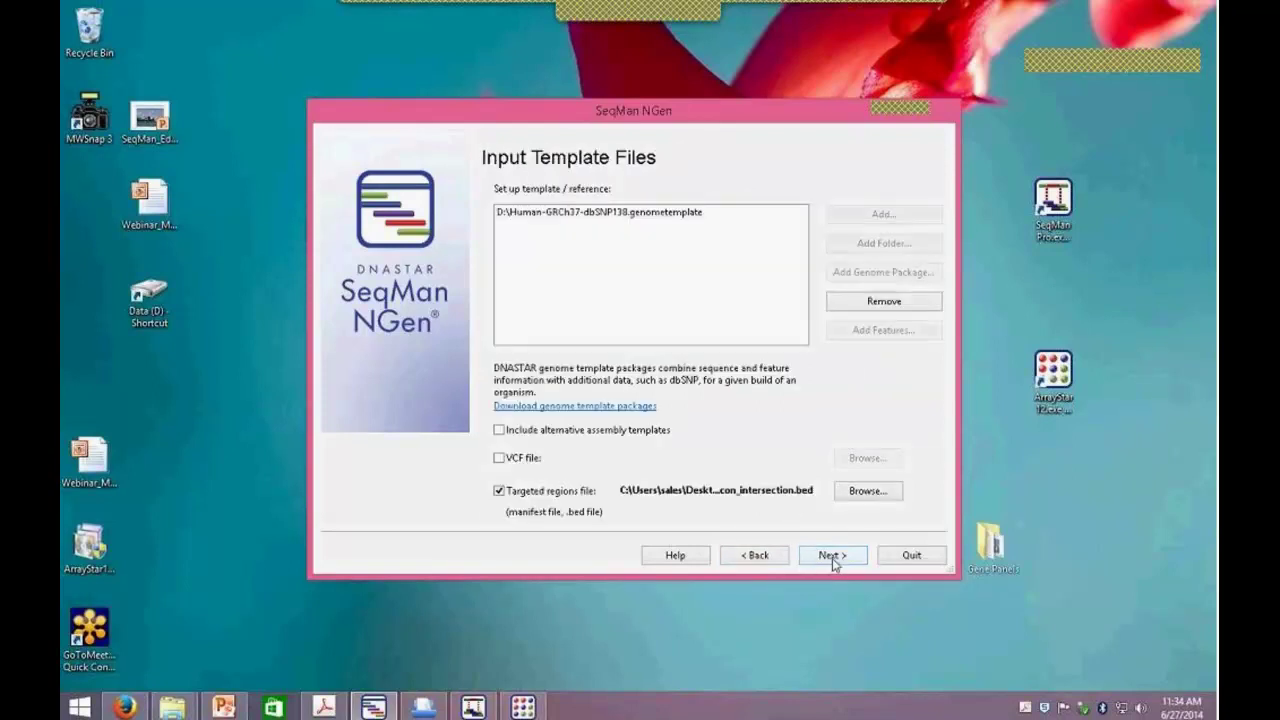
{"action": "left_click", "coordinate": [832, 558]}
{"action": "left_click", "coordinate": [832, 558]}
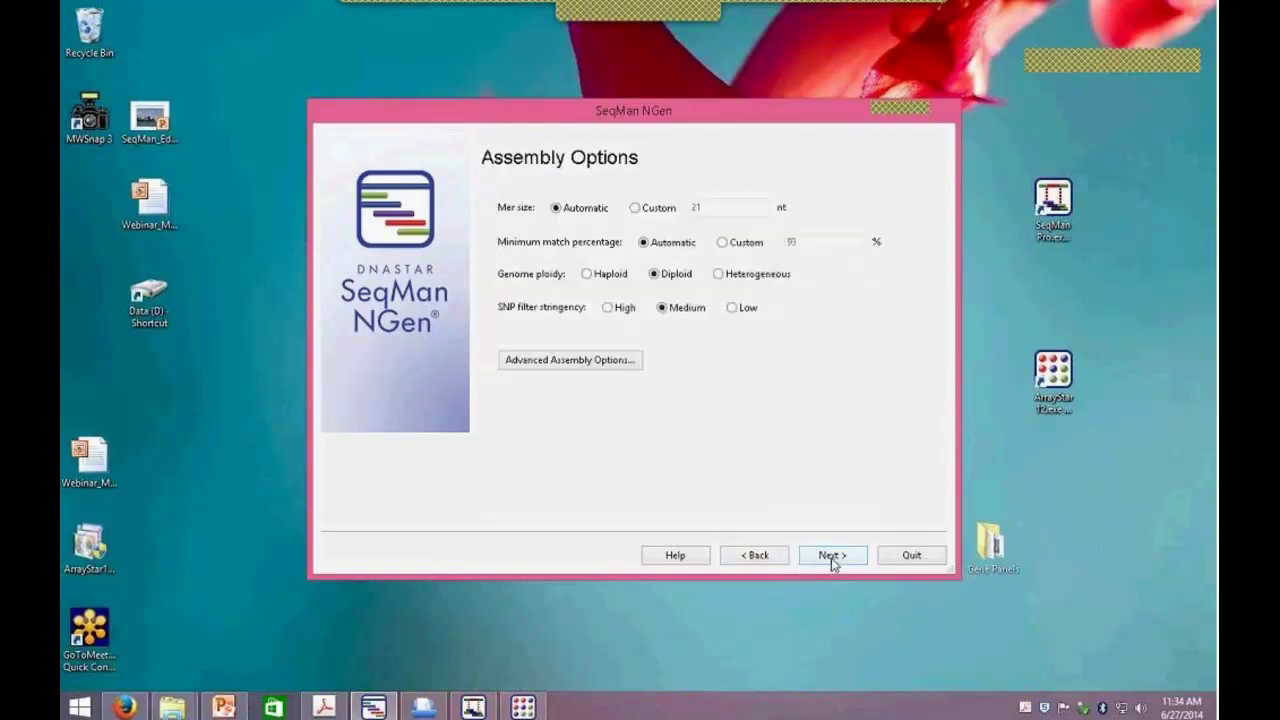
{"action": "left_click", "coordinate": [820, 558]}
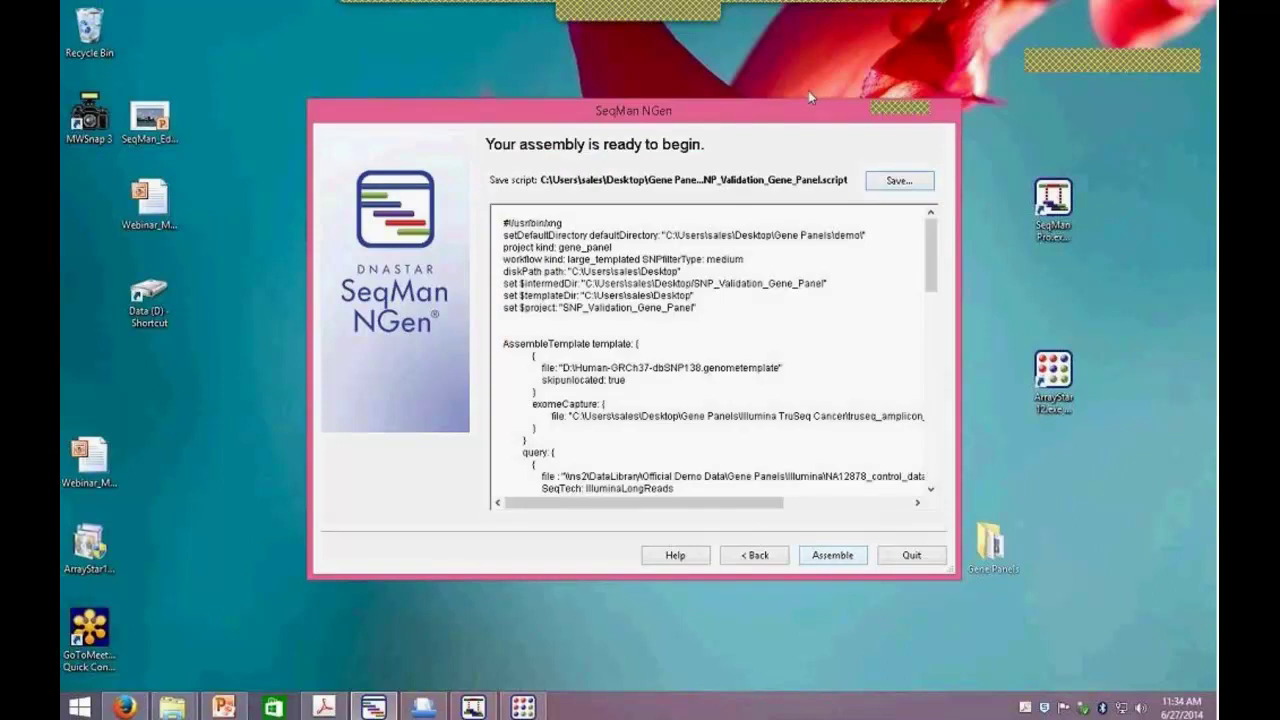
Quit the SeqMan NGen wizard, switch to the TruSeq Cancer Panel assembly in SeqMan Pro, and enlarge its assembly report beside the contig list.
{"action": "left_click", "coordinate": [910, 557]}
{"action": "left_click", "coordinate": [474, 707]}
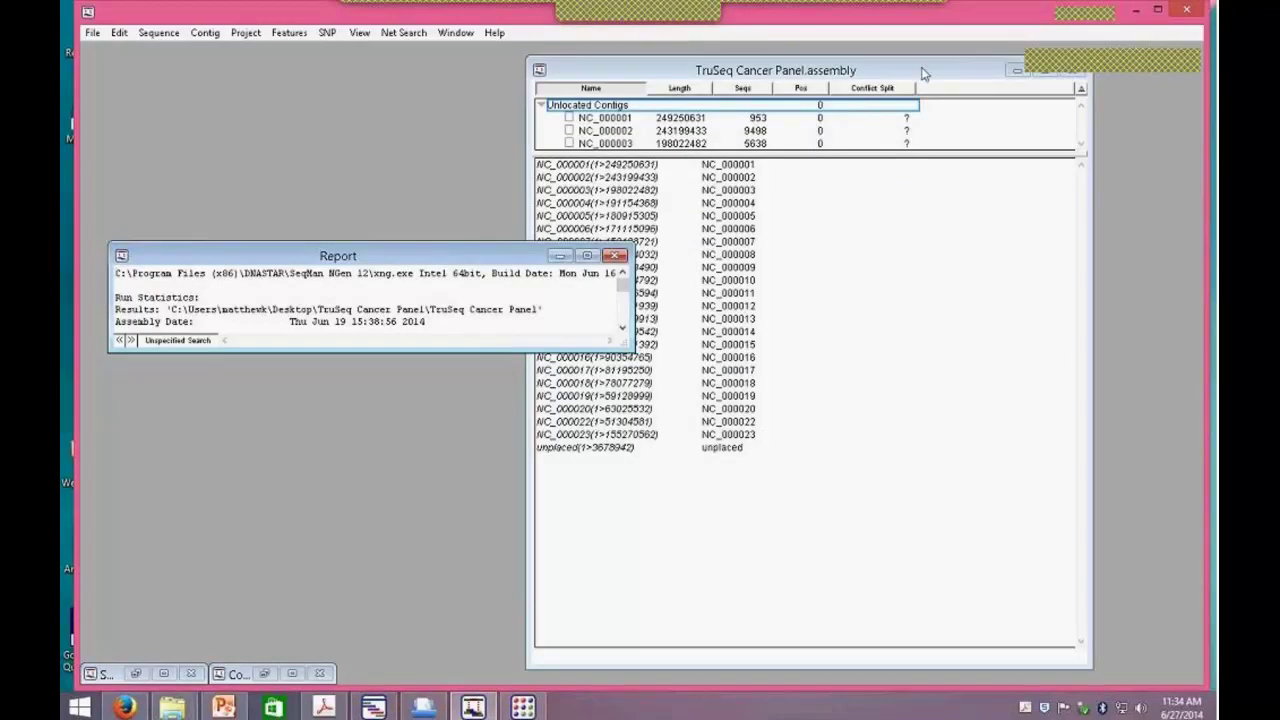
{"action": "left_click_drag", "start_coordinate": [922, 73], "coordinate": [1012, 68]}
{"action": "left_click_drag", "start_coordinate": [481, 252], "coordinate": [412, 120]}
{"action": "left_click_drag", "start_coordinate": [414, 206], "coordinate": [443, 565]}
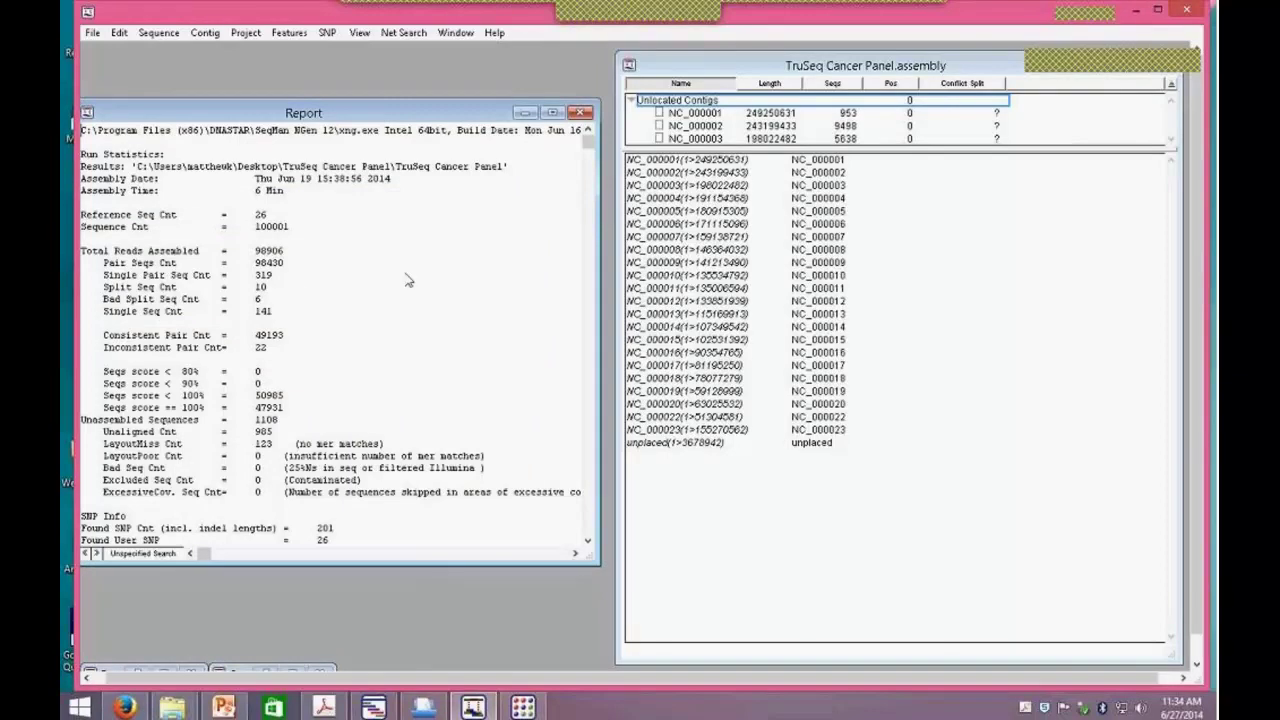
{"action": "left_click_drag", "start_coordinate": [366, 112], "coordinate": [370, 106]}
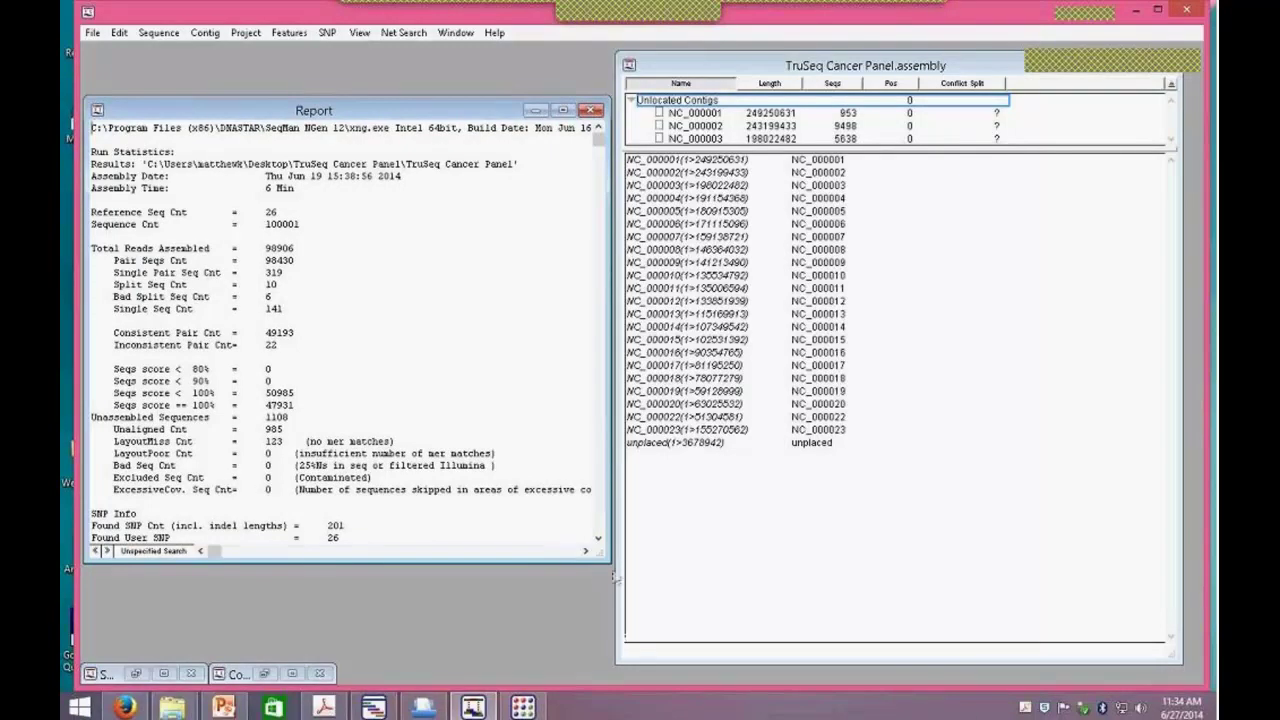
{"action": "left_click_drag", "start_coordinate": [606, 561], "coordinate": [617, 604]}
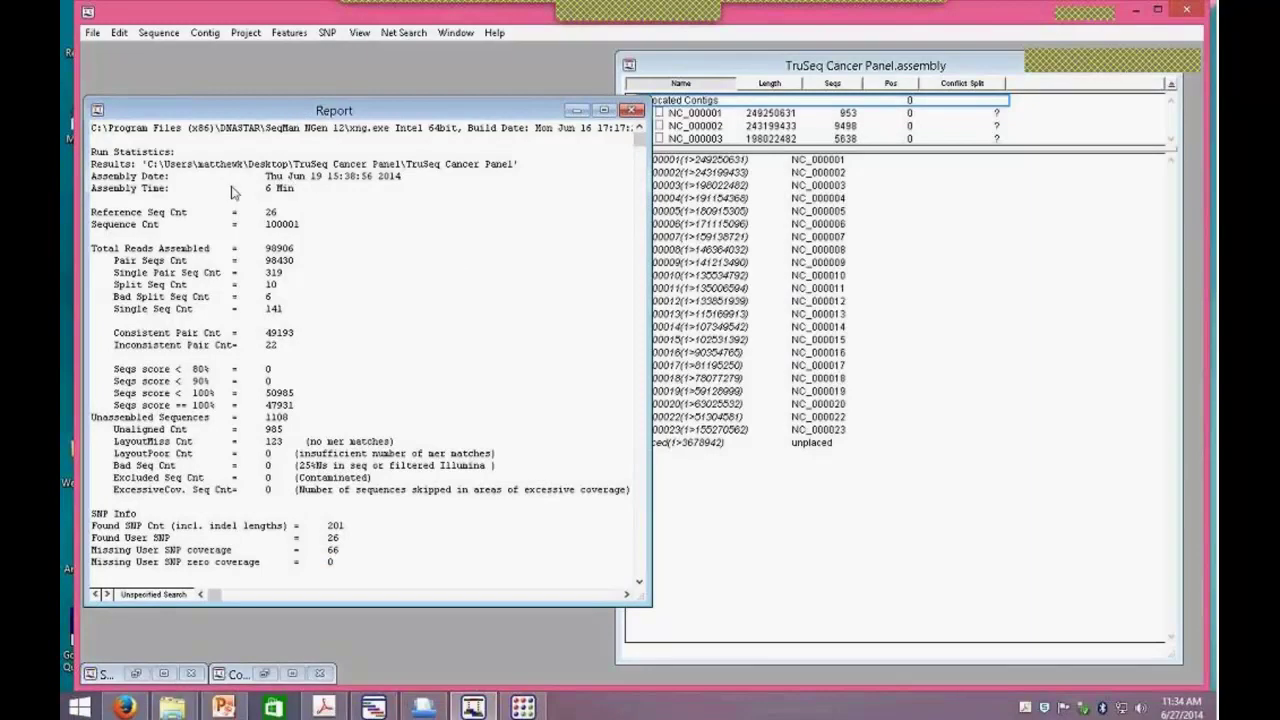
Examine the assembly time, read statistics and found and missing user SNP entries in the assembly report, and close it.
{"action": "double_click", "coordinate": [268, 189]}
{"action": "scroll", "coordinate": [320, 377], "scroll_direction": "down", "scroll_amount": 4}
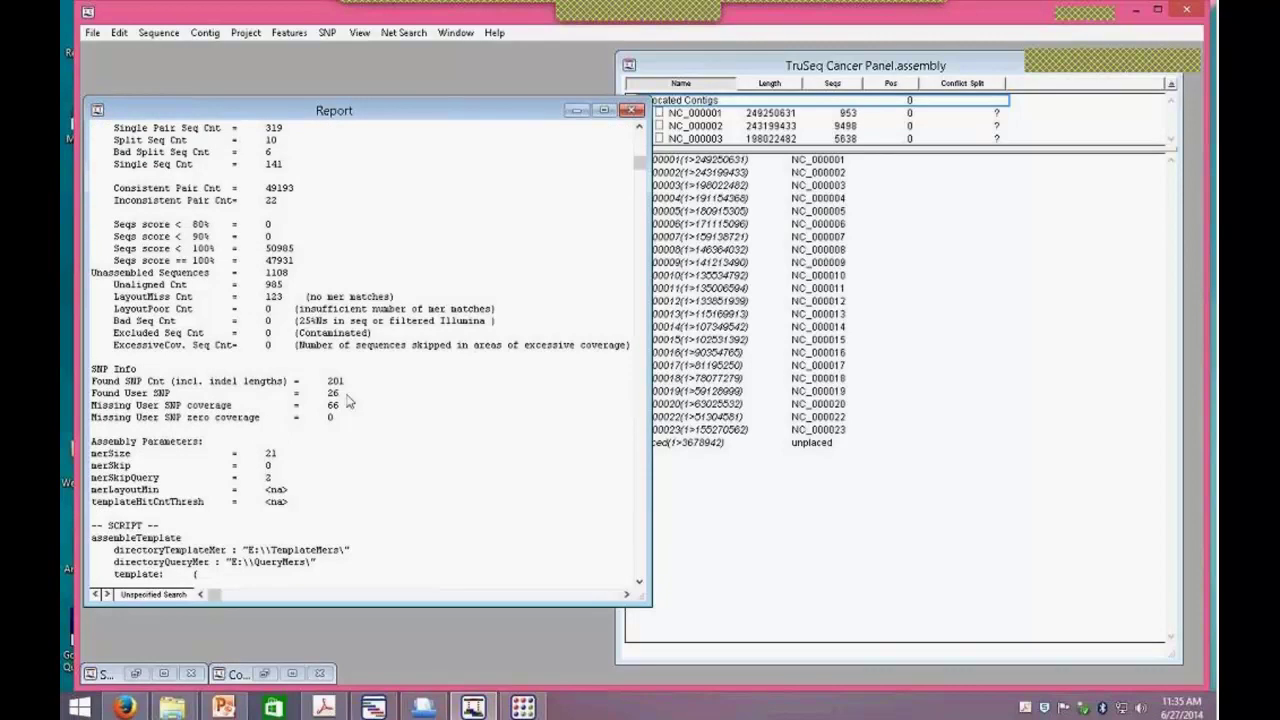
{"action": "left_click_drag", "start_coordinate": [279, 394], "coordinate": [322, 394]}
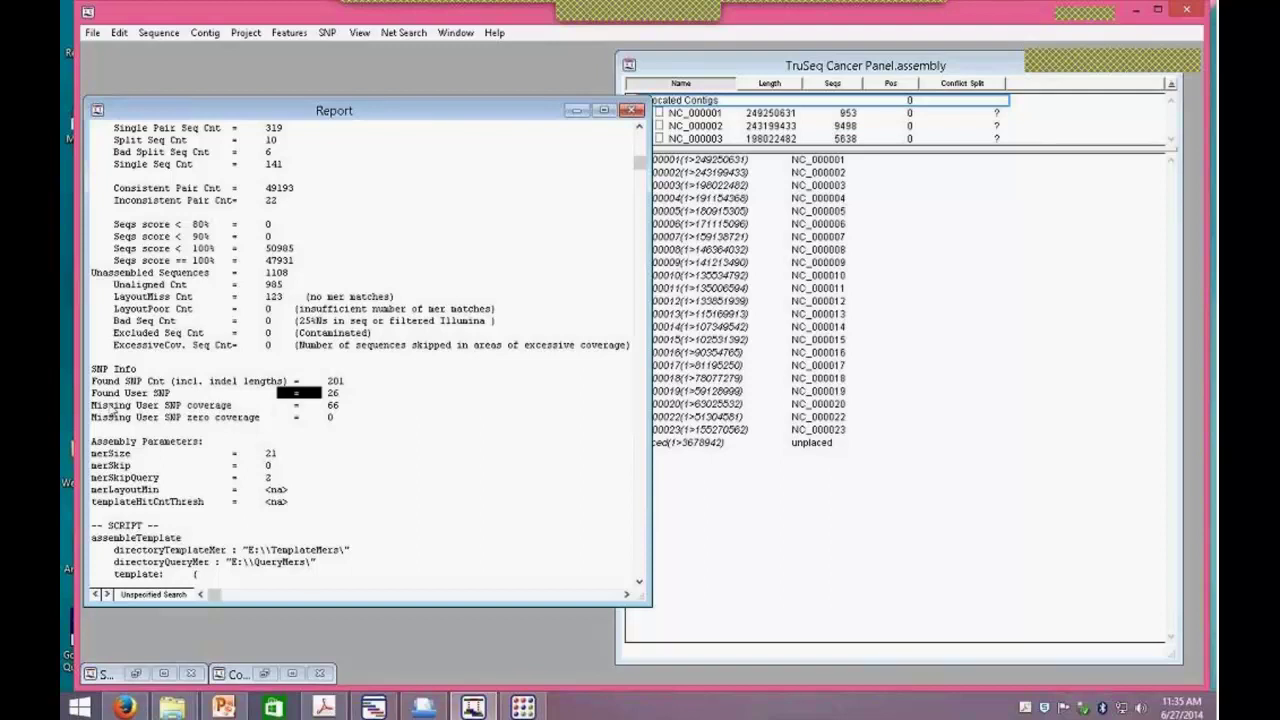
{"action": "left_click_drag", "start_coordinate": [97, 405], "coordinate": [290, 420]}
{"action": "left_click", "coordinate": [289, 417]}
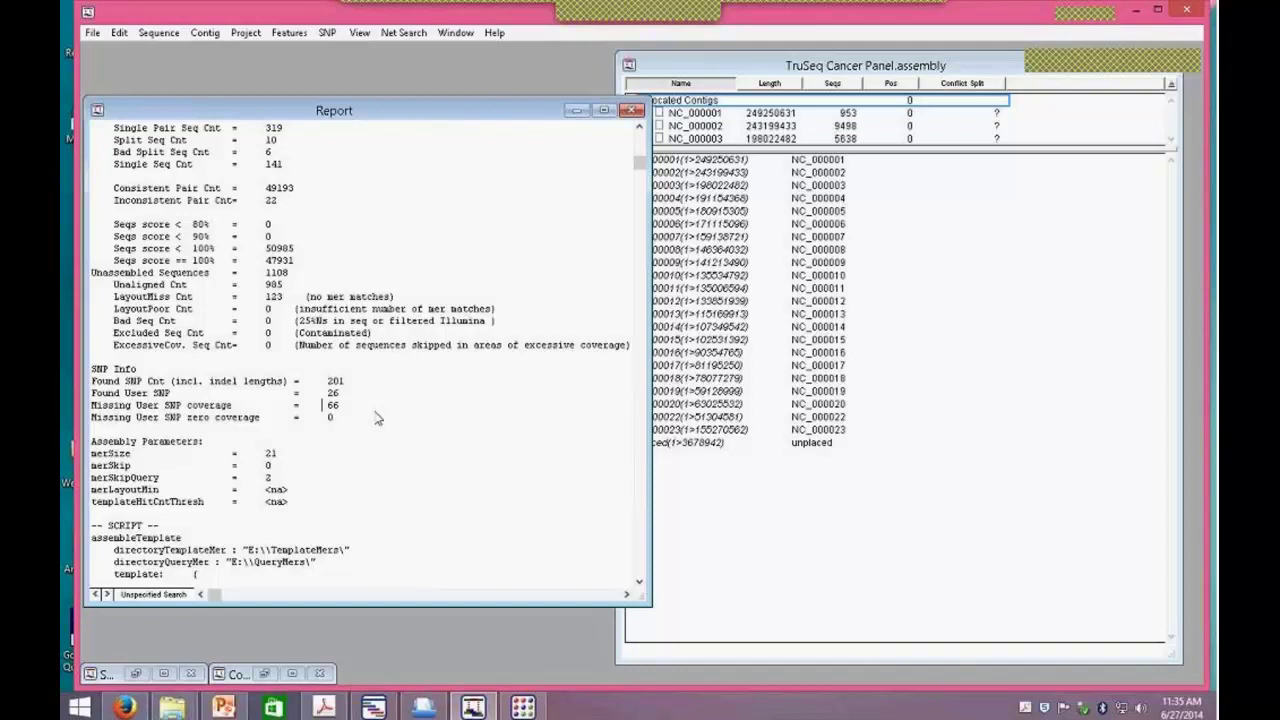
{"action": "left_click", "coordinate": [632, 110]}
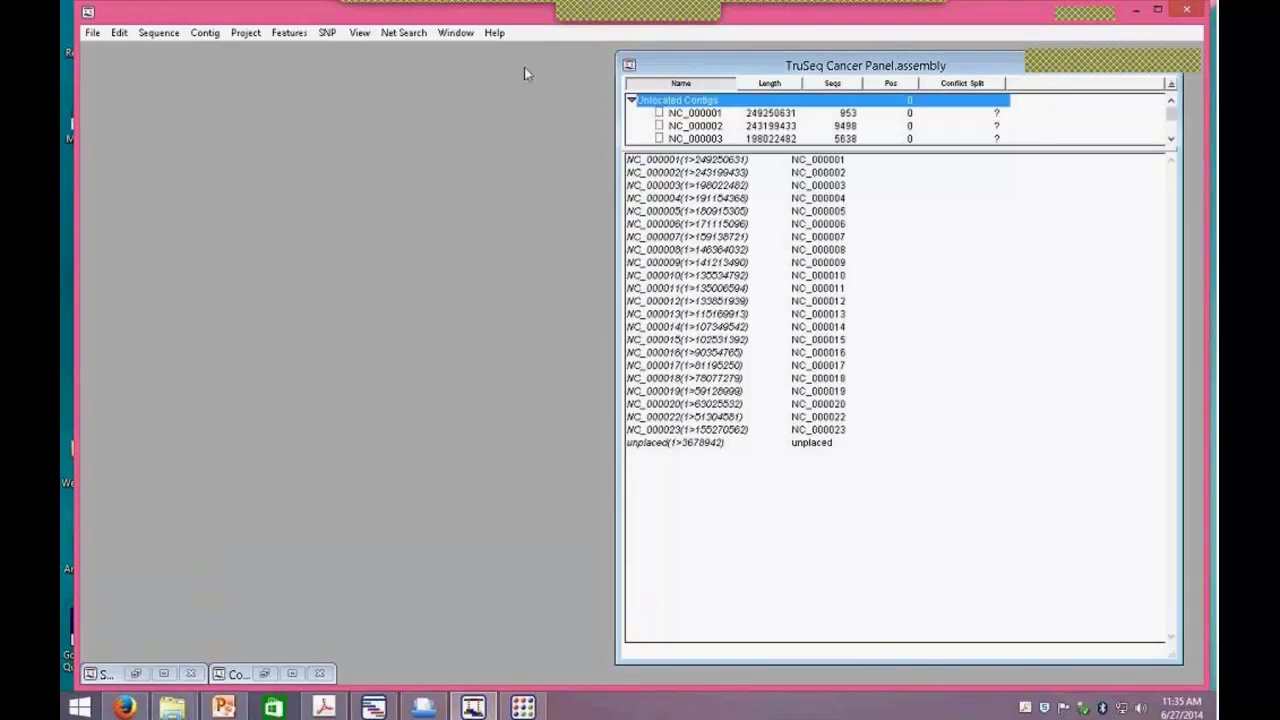
Open the SNP report for the Unlocated Contigs group and move its window up so the whole table fits.
{"action": "left_click", "coordinate": [328, 32]}
{"action": "left_click", "coordinate": [360, 51]}
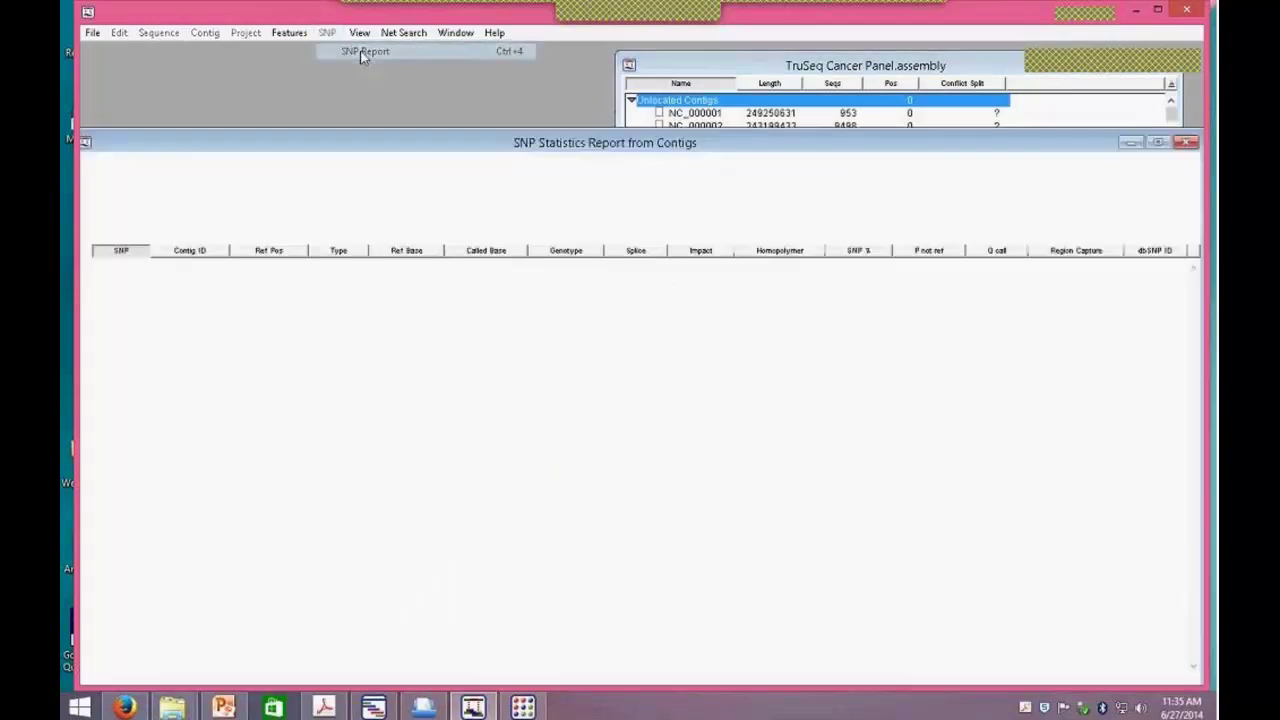
{"action": "left_click_drag", "start_coordinate": [428, 146], "coordinate": [452, 88]}
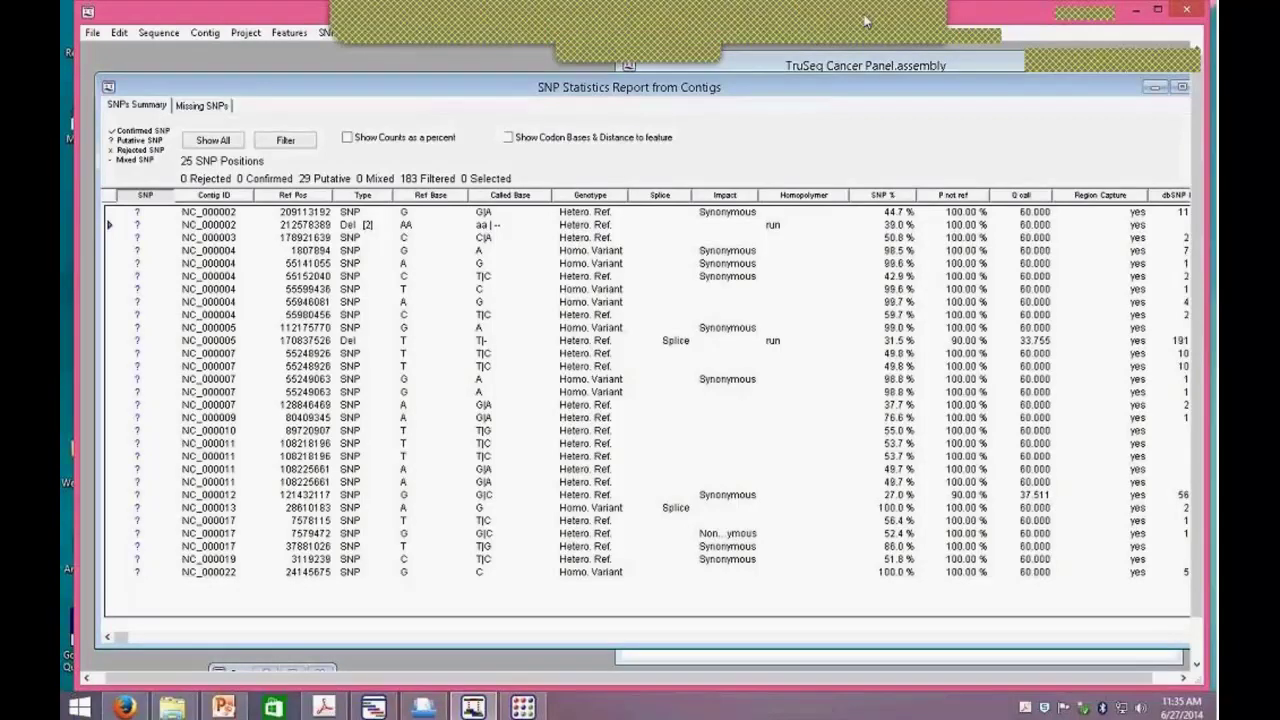
Review the SNP filter criteria, keeping Annotated SNPs Only for VCF SNP and In Targeted Regions Only enabled, and return to the SNP report.
{"action": "left_click", "coordinate": [286, 141]}
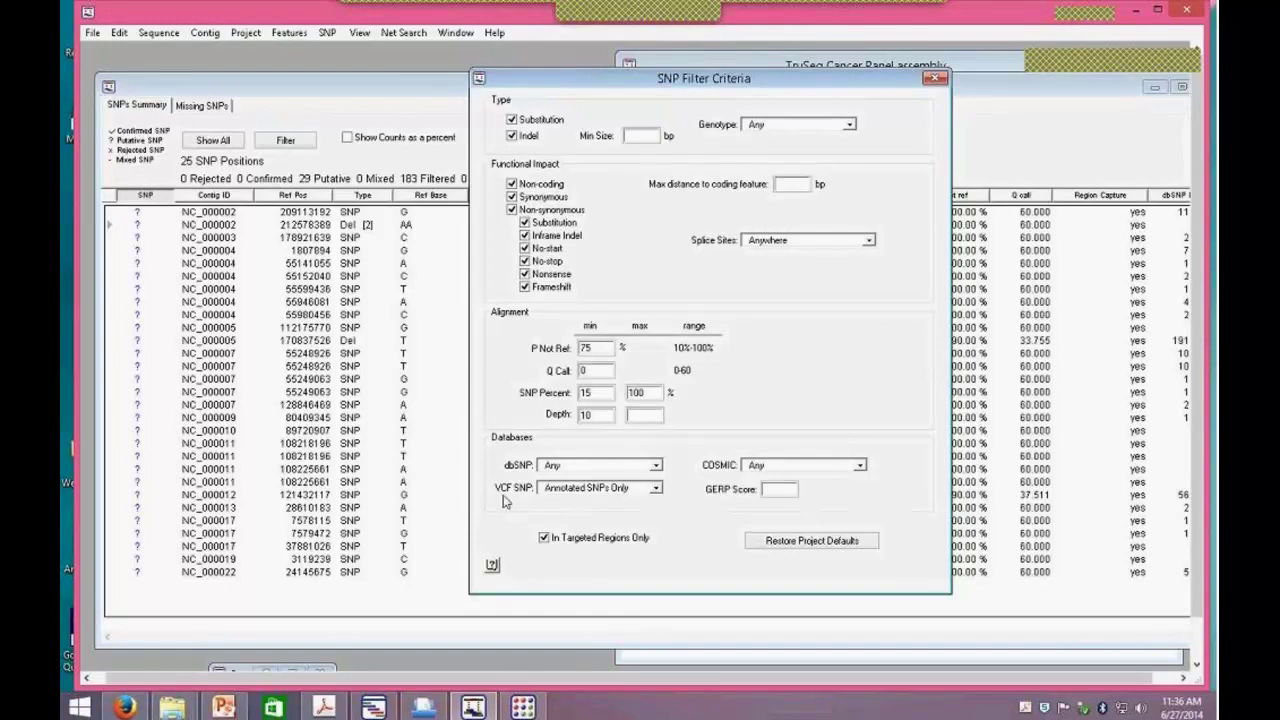
{"action": "left_click_drag", "start_coordinate": [772, 80], "coordinate": [949, 80]}
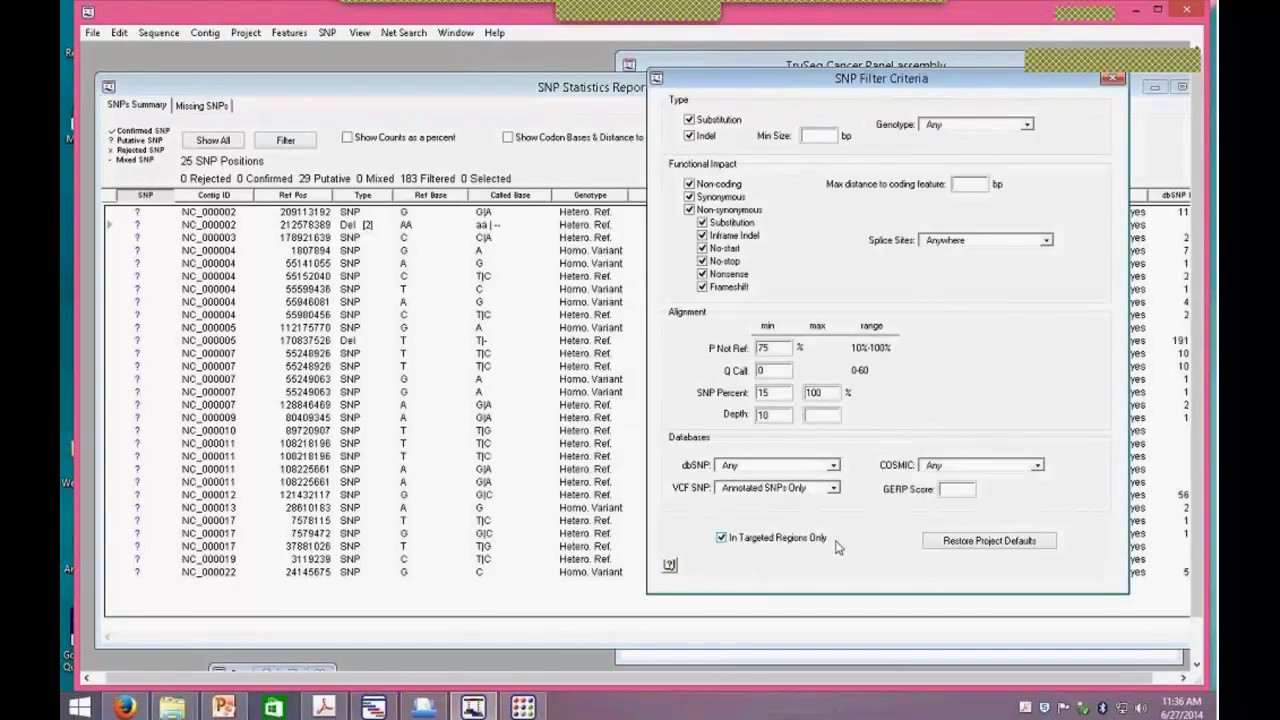
{"action": "left_click", "coordinate": [723, 539]}
{"action": "left_click", "coordinate": [722, 539]}
{"action": "left_click", "coordinate": [476, 88]}
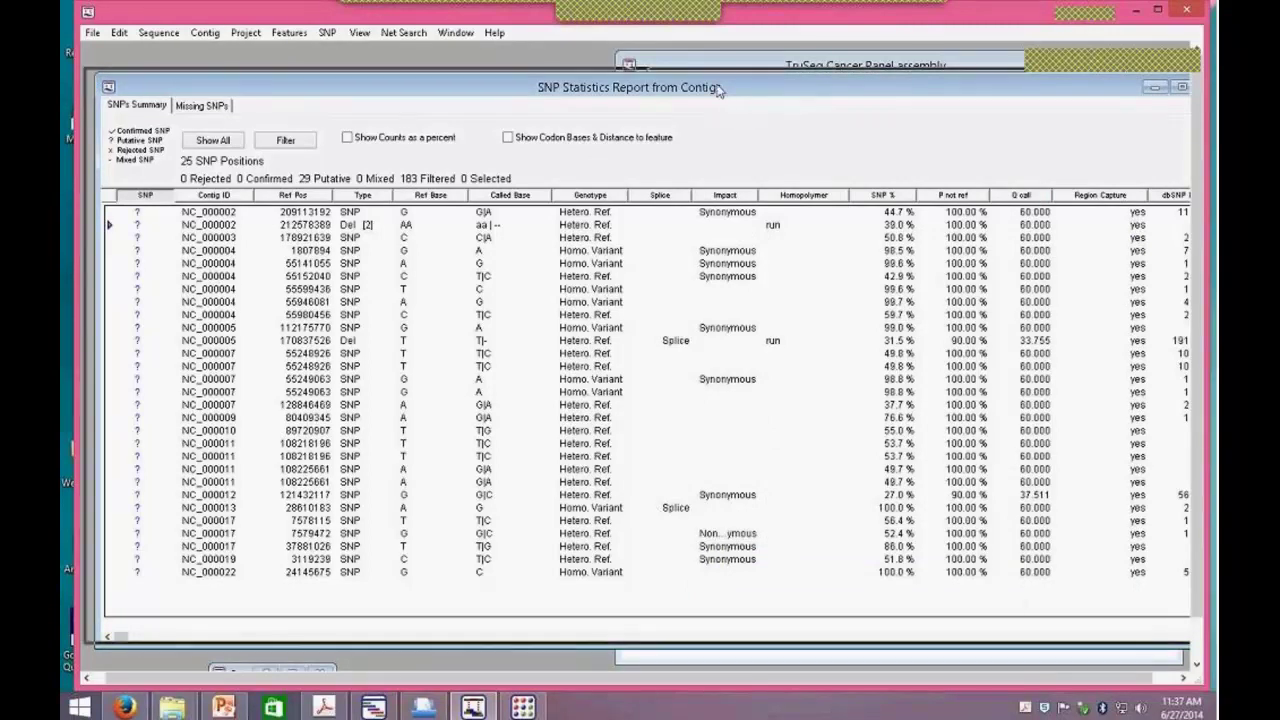
Review which columns can be shown or hidden in the SNP report, and close the column list without changing it.
{"action": "left_click_drag", "start_coordinate": [718, 87], "coordinate": [707, 82]}
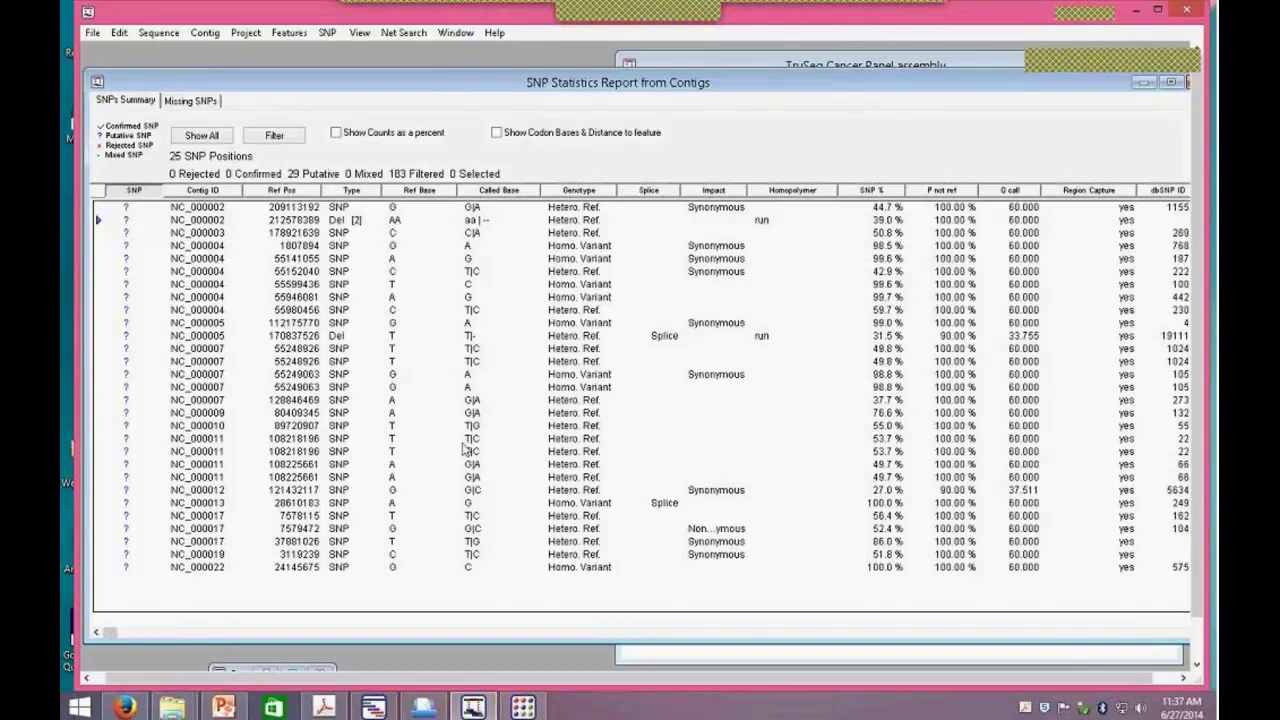
{"action": "right_click", "coordinate": [768, 145]}
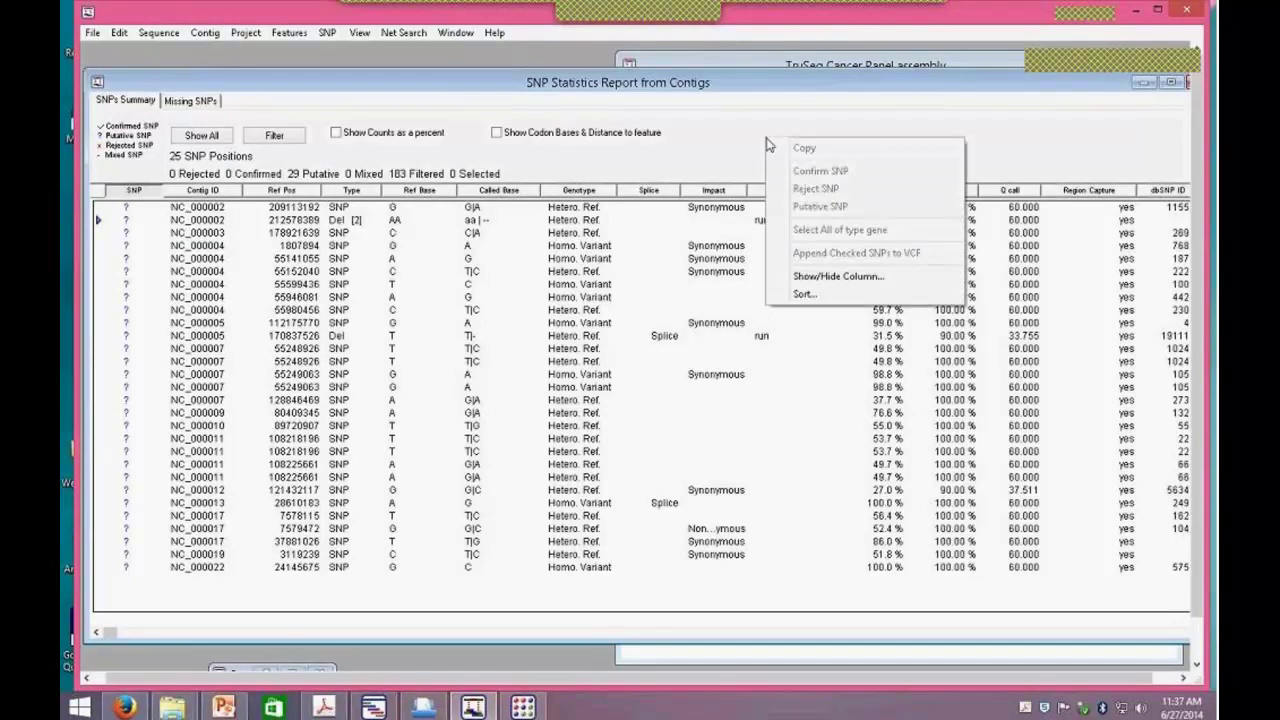
{"action": "left_click", "coordinate": [830, 281]}
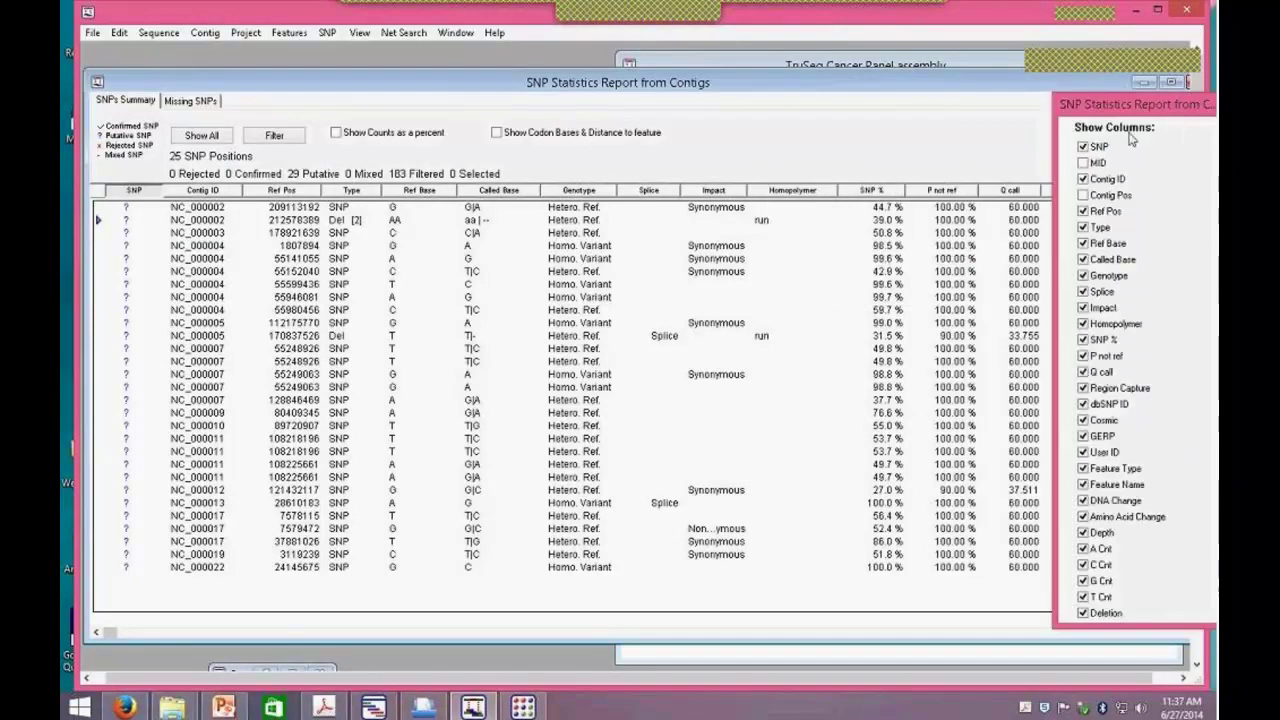
{"action": "left_click_drag", "start_coordinate": [1160, 116], "coordinate": [1047, 110]}
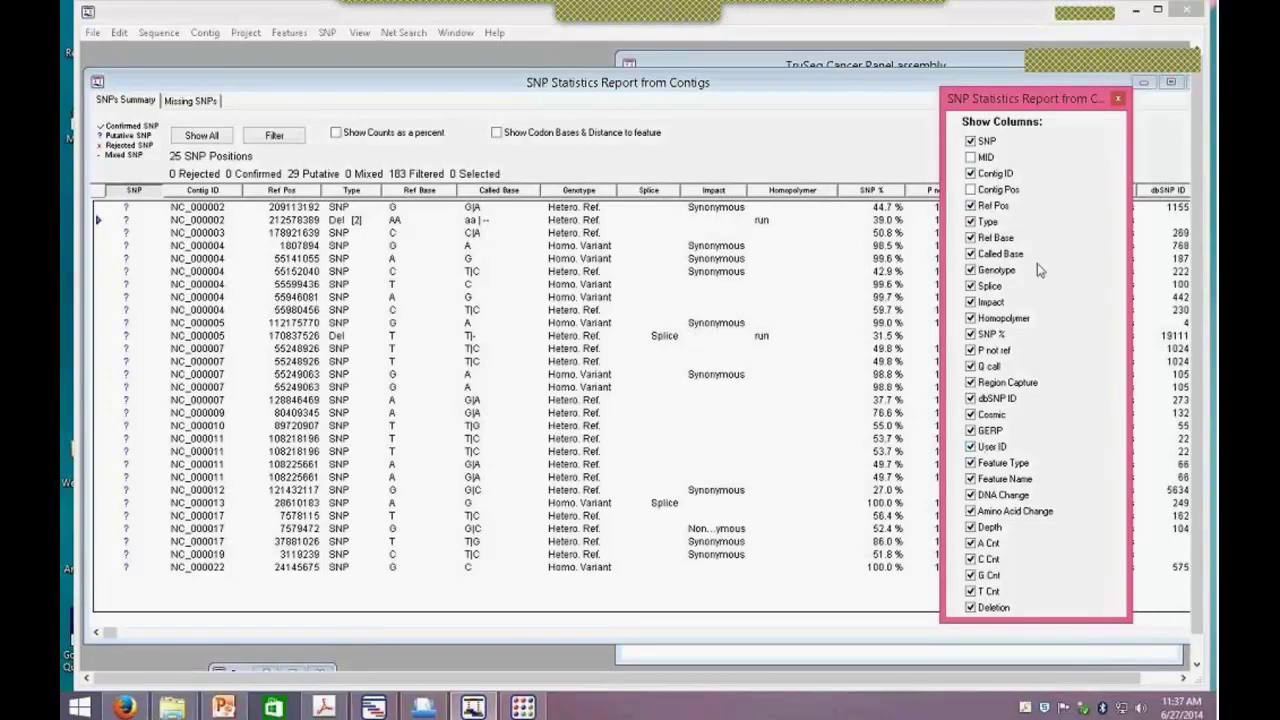
{"action": "left_click", "coordinate": [1118, 101]}
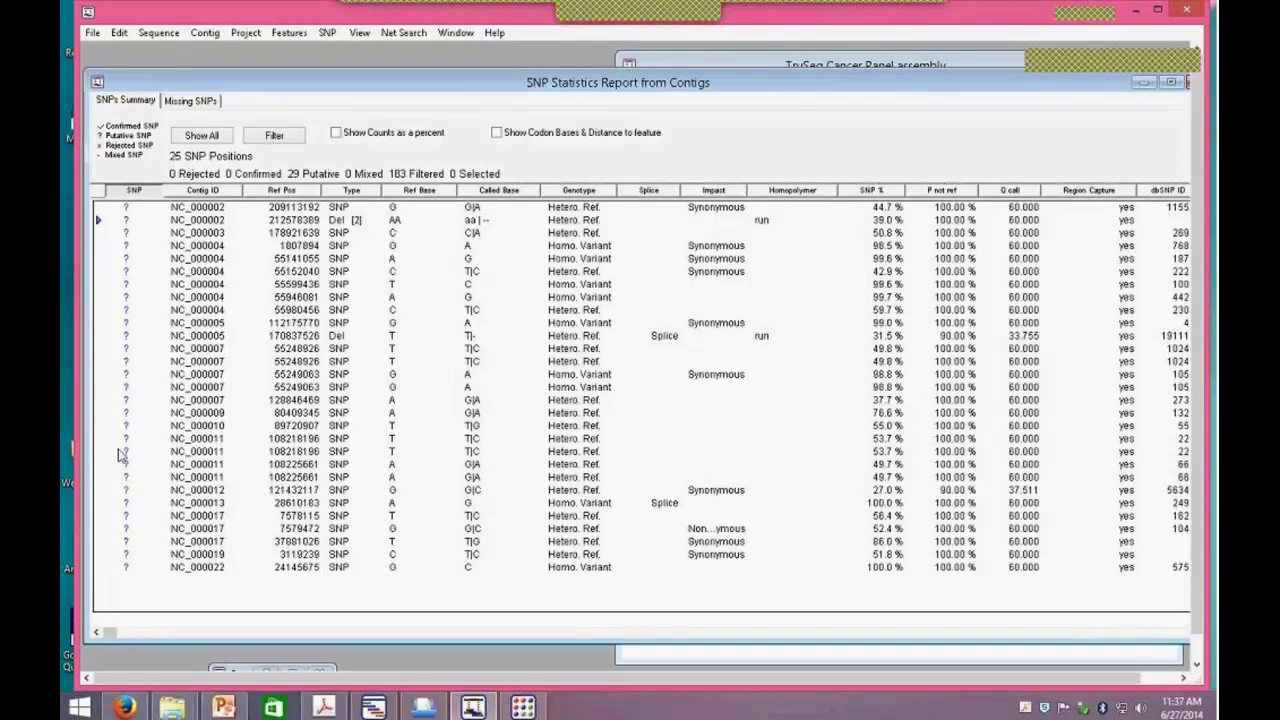
Expand the two-base deletion on NC_000002 to examine its individual base deletions, and collapse it again.
{"action": "left_click", "coordinate": [98, 222]}
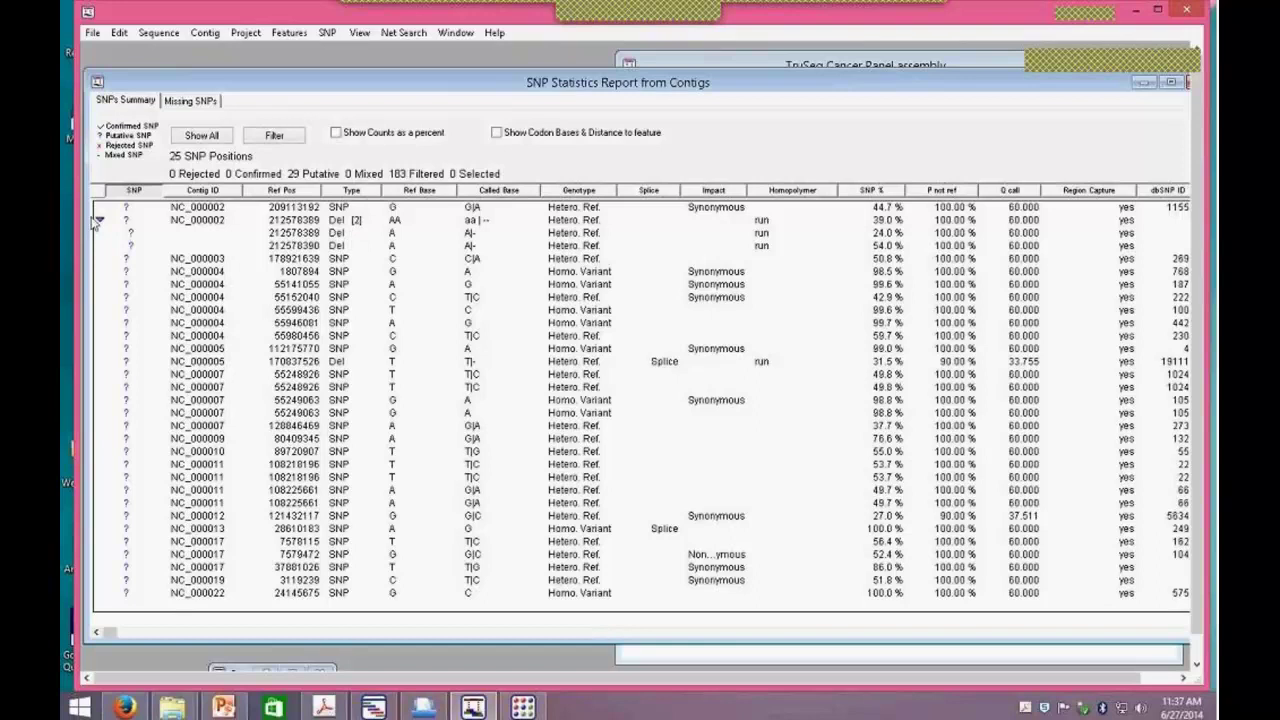
{"action": "left_click", "coordinate": [98, 219]}
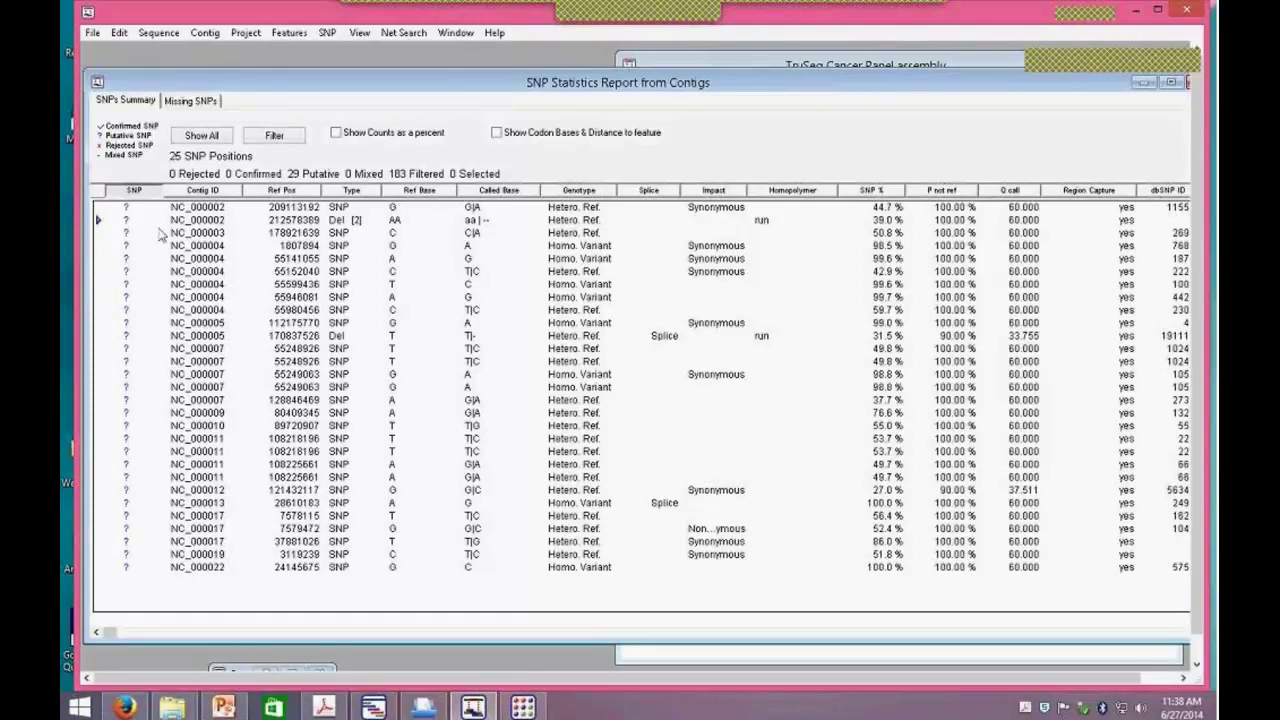
{"action": "left_click", "coordinate": [100, 220]}
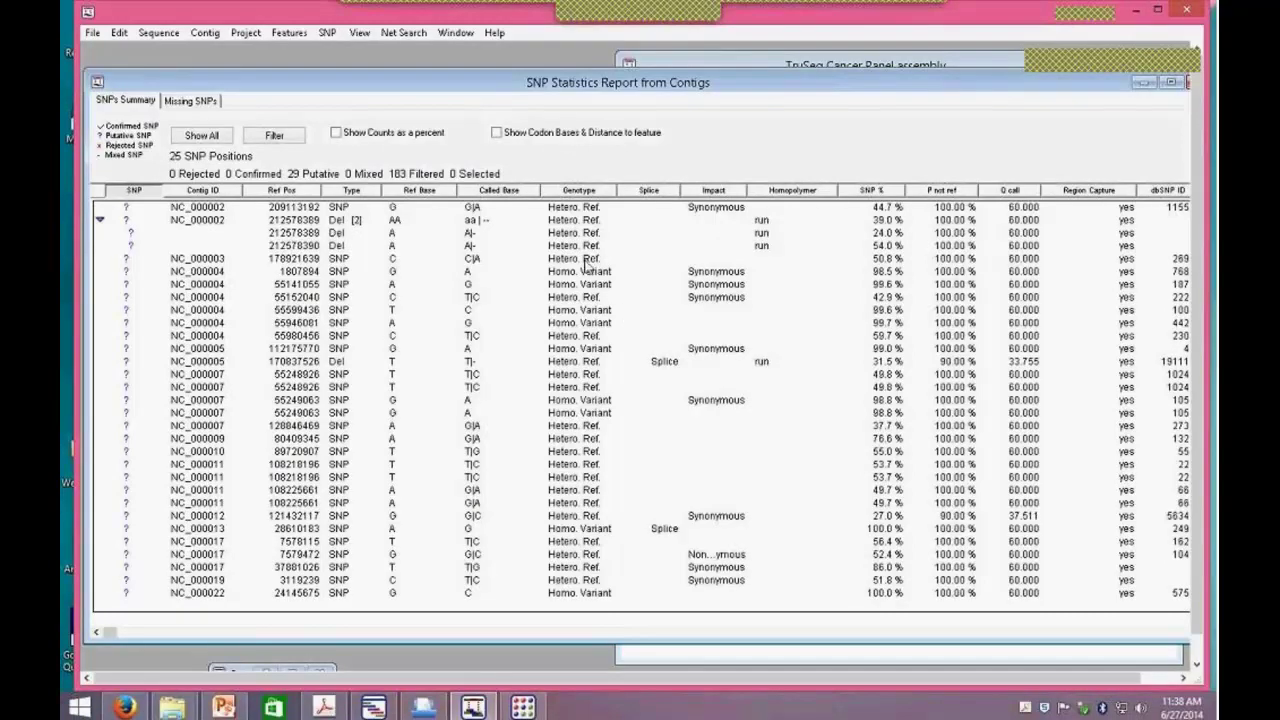
{"action": "left_click", "coordinate": [100, 220]}
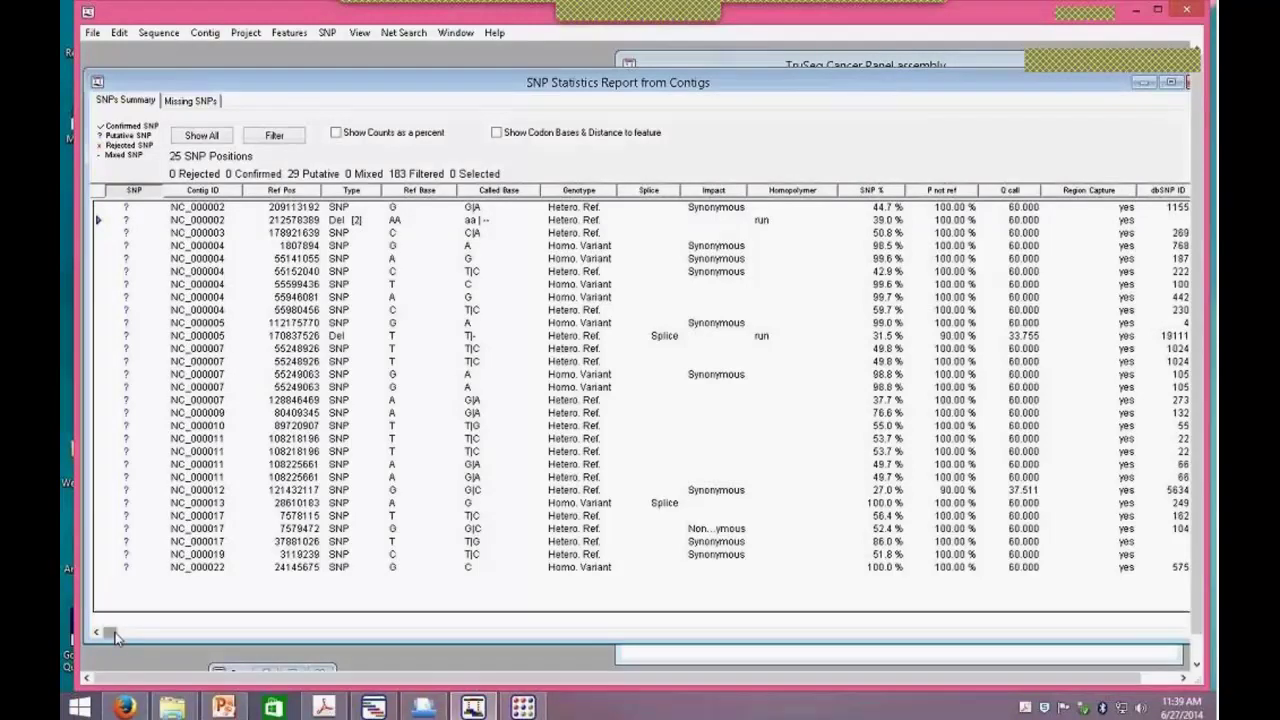
Examine the dbSNP, Cosmic, GERP, feature name, DNA change and amino acid change columns of the SNP report, and return to the first column.
{"action": "left_click_drag", "start_coordinate": [113, 634], "coordinate": [468, 662]}
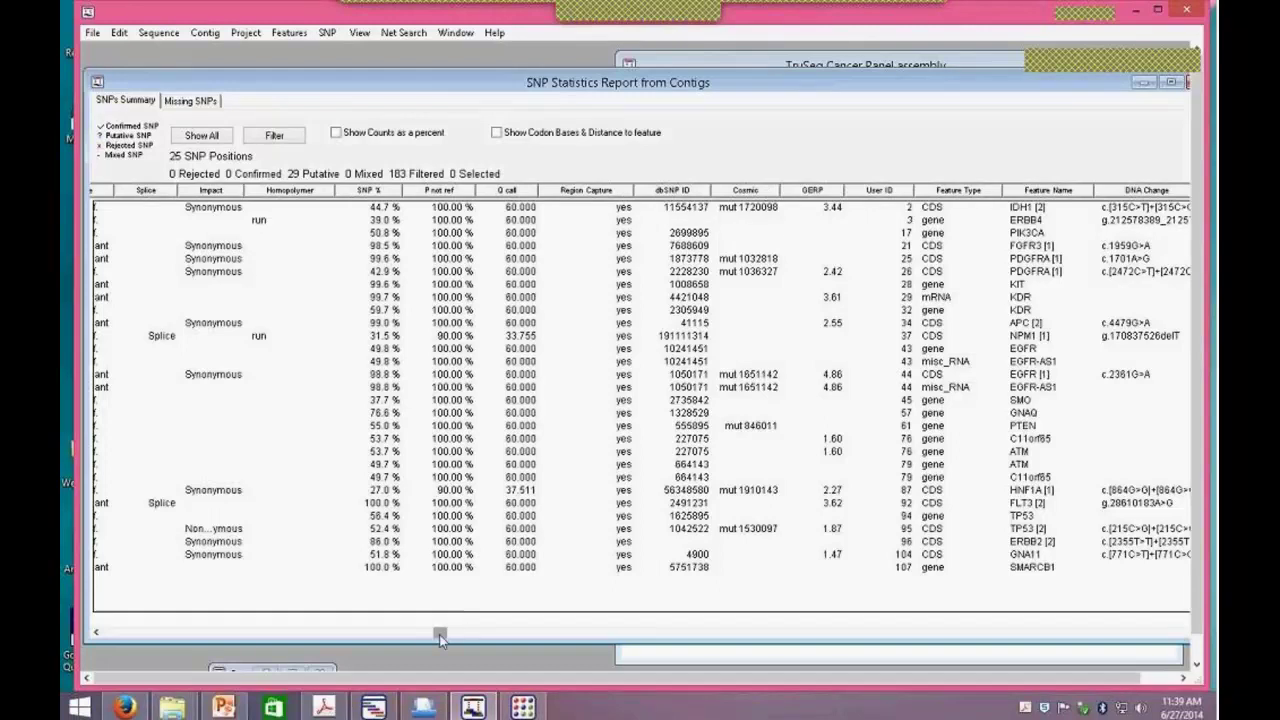
{"action": "left_click_drag", "start_coordinate": [439, 634], "coordinate": [598, 635]}
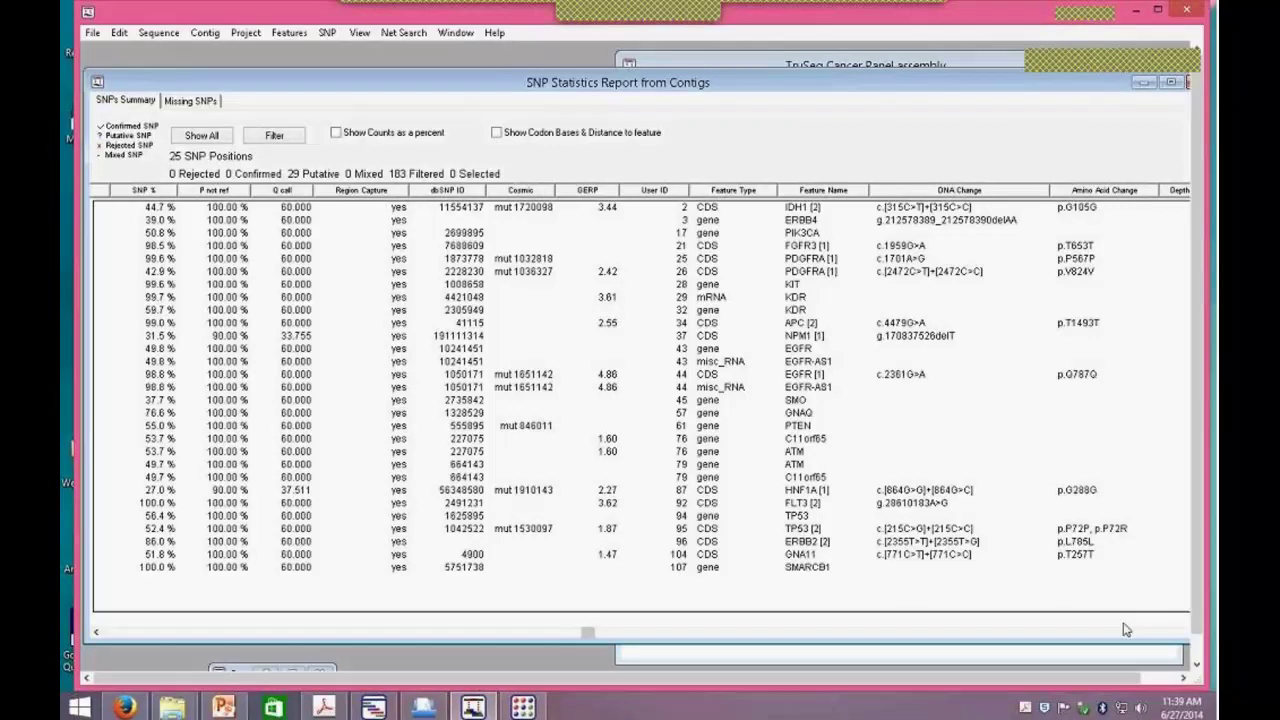
{"action": "left_click_drag", "start_coordinate": [583, 631], "coordinate": [100, 632]}
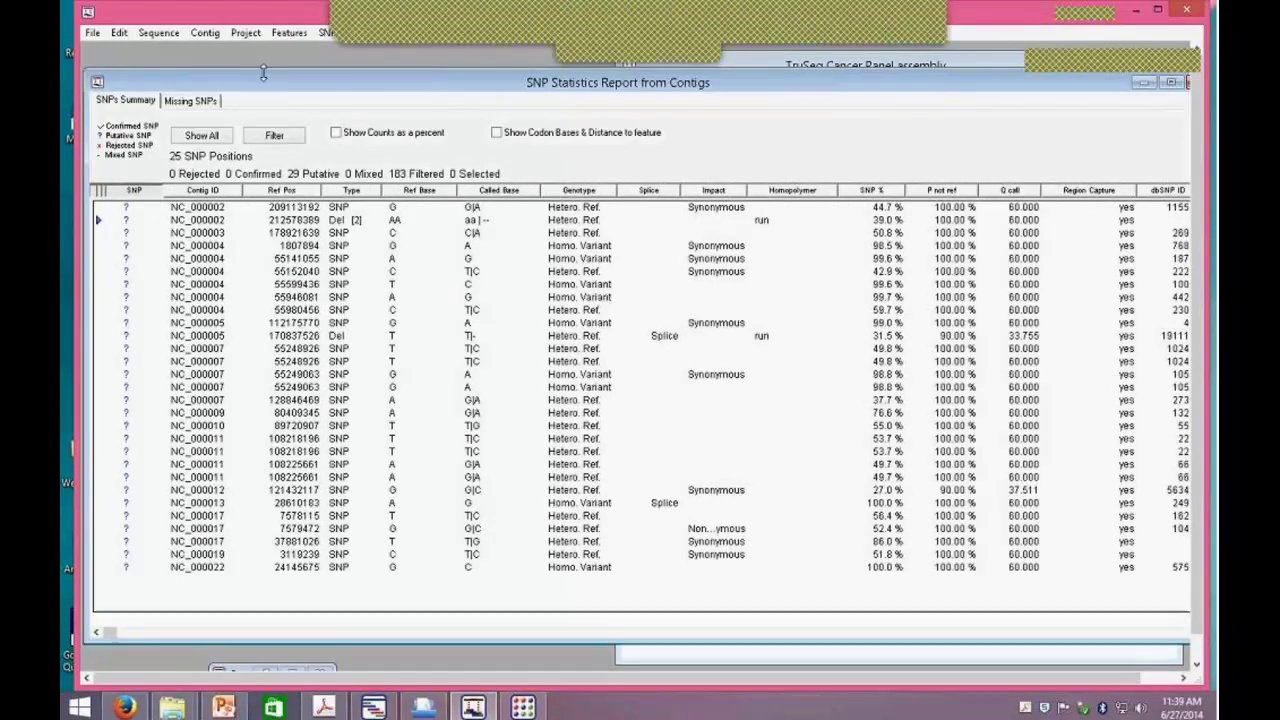
Show the missing SNPs, inspect the read alignment at the STK11 position on NC_000019, and close the alignment.
{"action": "left_click", "coordinate": [198, 106]}
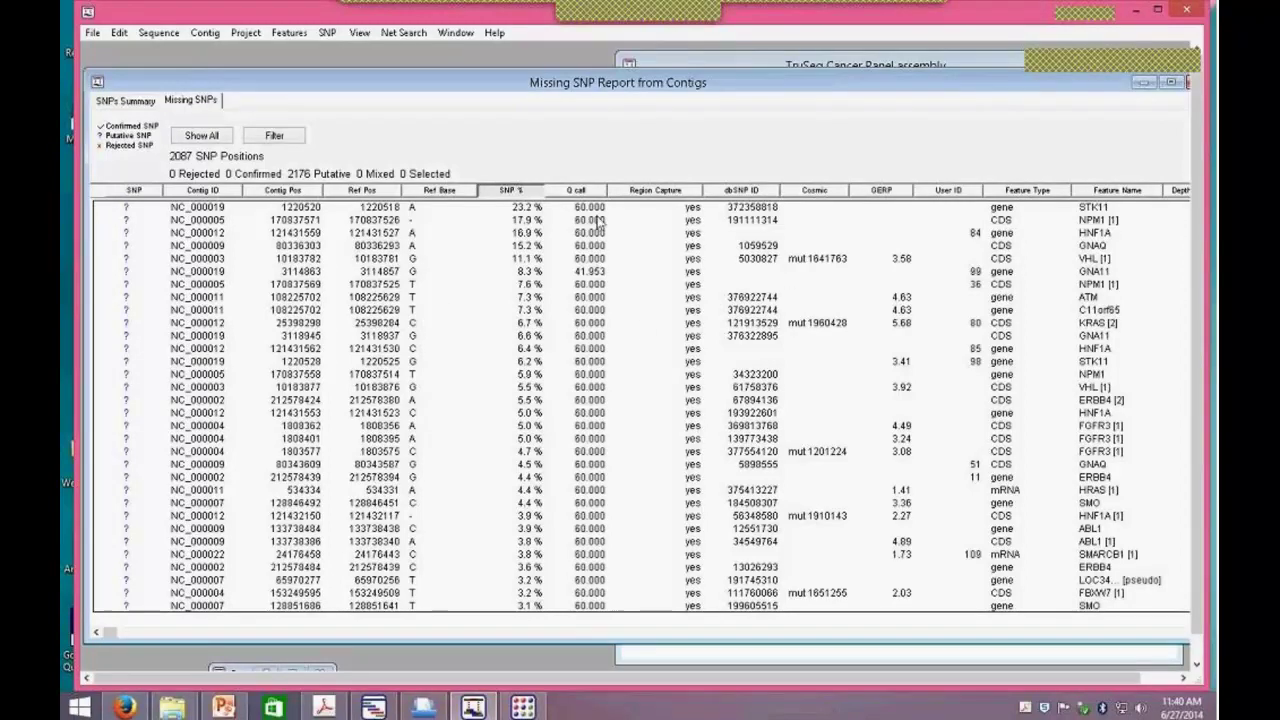
{"action": "left_click", "coordinate": [399, 211]}
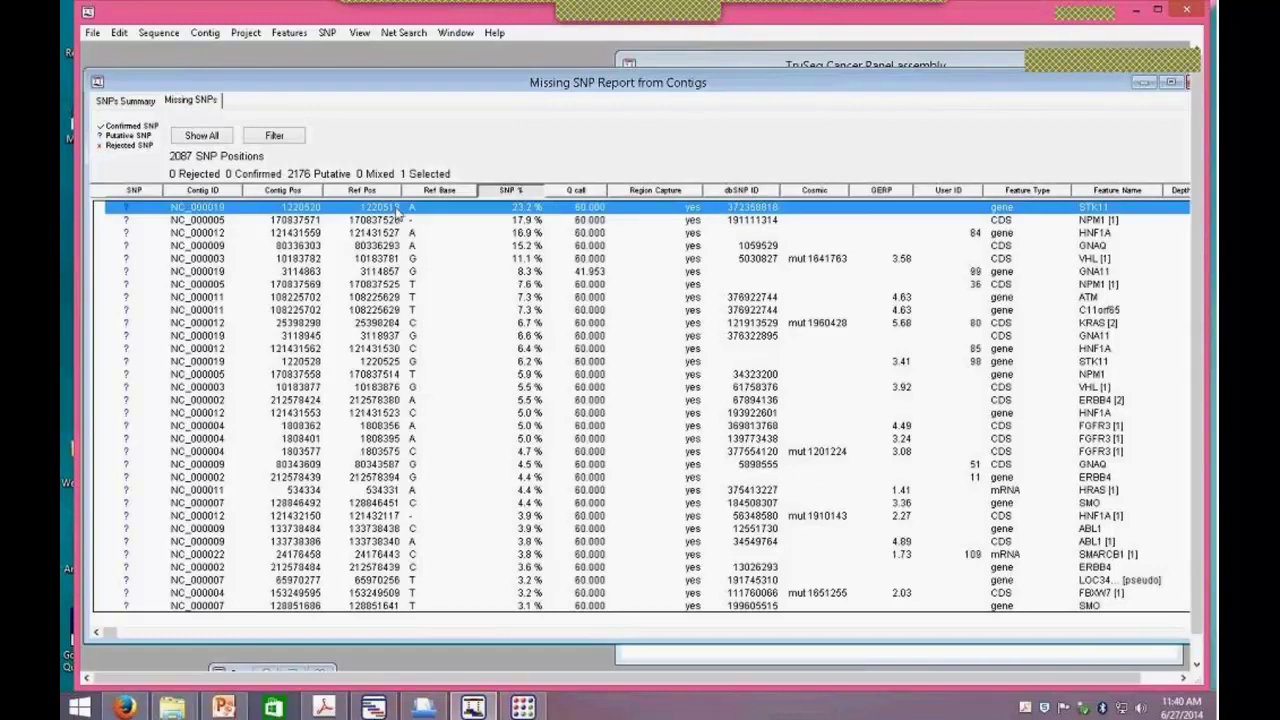
{"action": "double_click", "coordinate": [528, 213]}
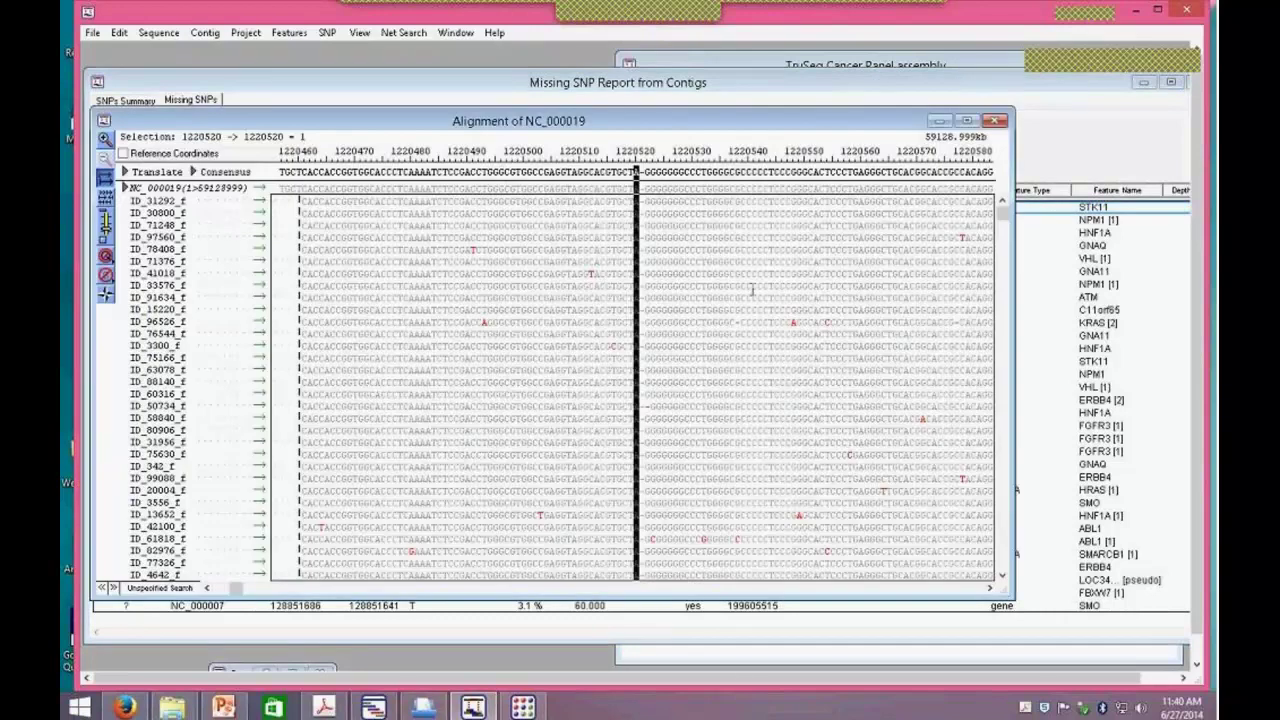
{"action": "mouse_move", "coordinate": [1004, 225]}
{"action": "left_mouse_down"}
{"action": "mouse_move", "coordinate": [1002, 482]}
{"action": "mouse_move", "coordinate": [1004, 212]}
{"action": "left_mouse_up"}
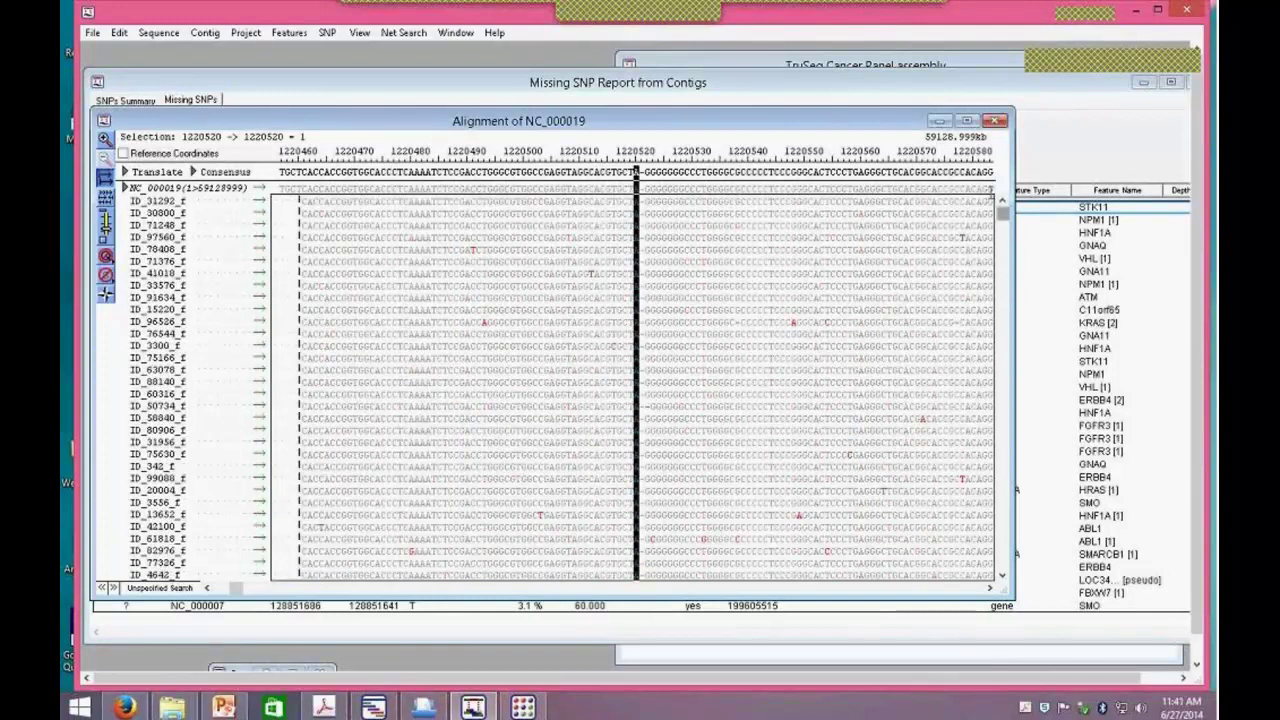
{"action": "left_click", "coordinate": [995, 120]}
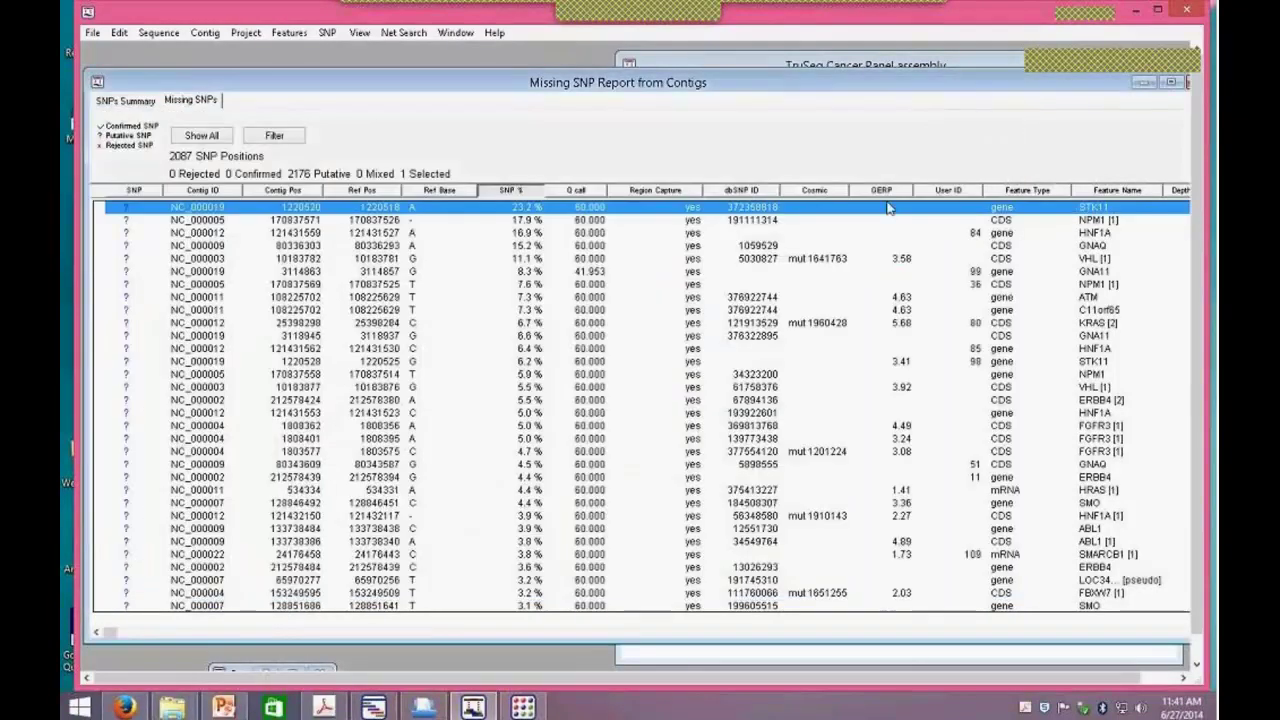
Inspect the forward and reverse reads at the HNF1A missing SNP with user ID 84 on NC_000012, and close the alignment.
{"action": "left_click", "coordinate": [941, 236]}
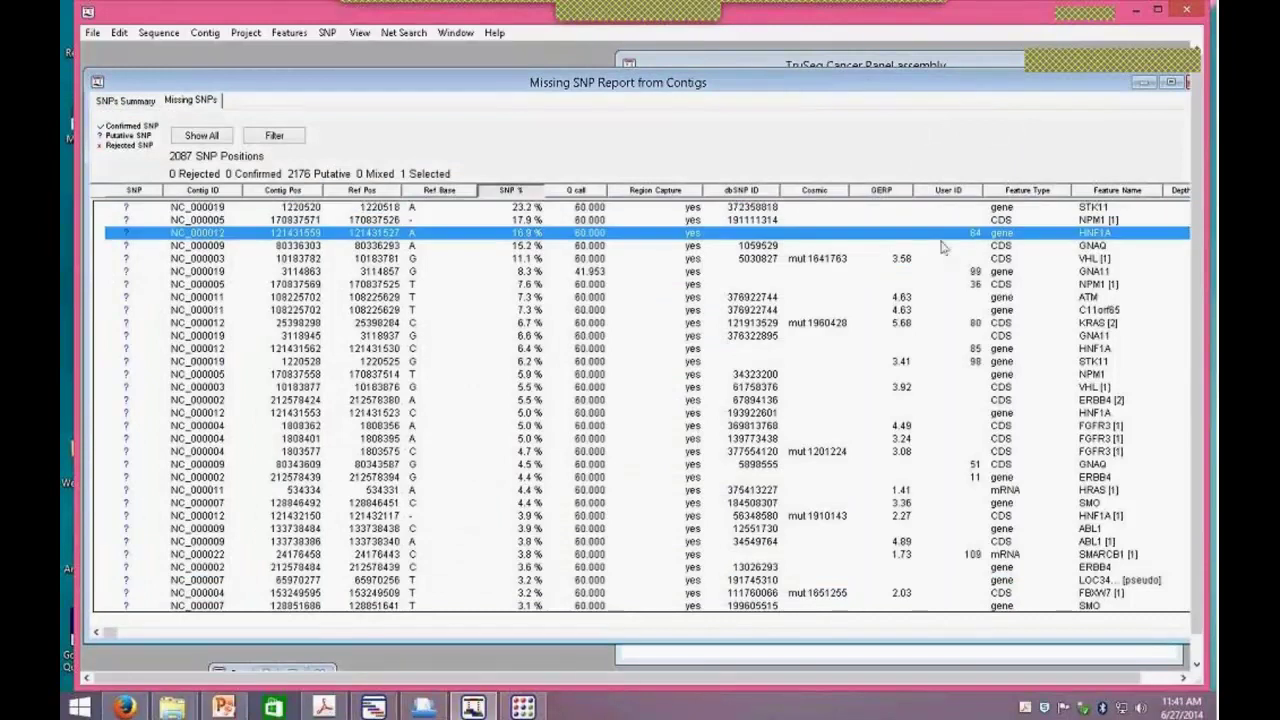
{"action": "double_click", "coordinate": [518, 238]}
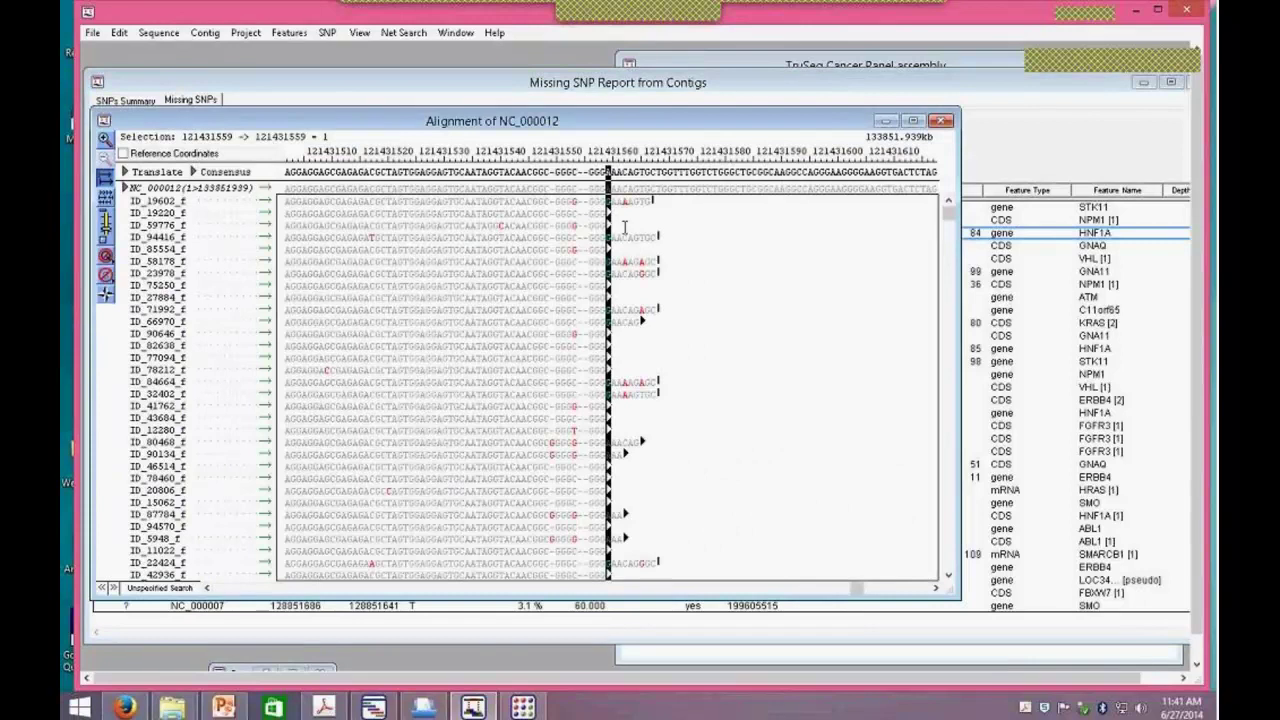
{"action": "left_click_drag", "start_coordinate": [950, 222], "coordinate": [950, 563]}
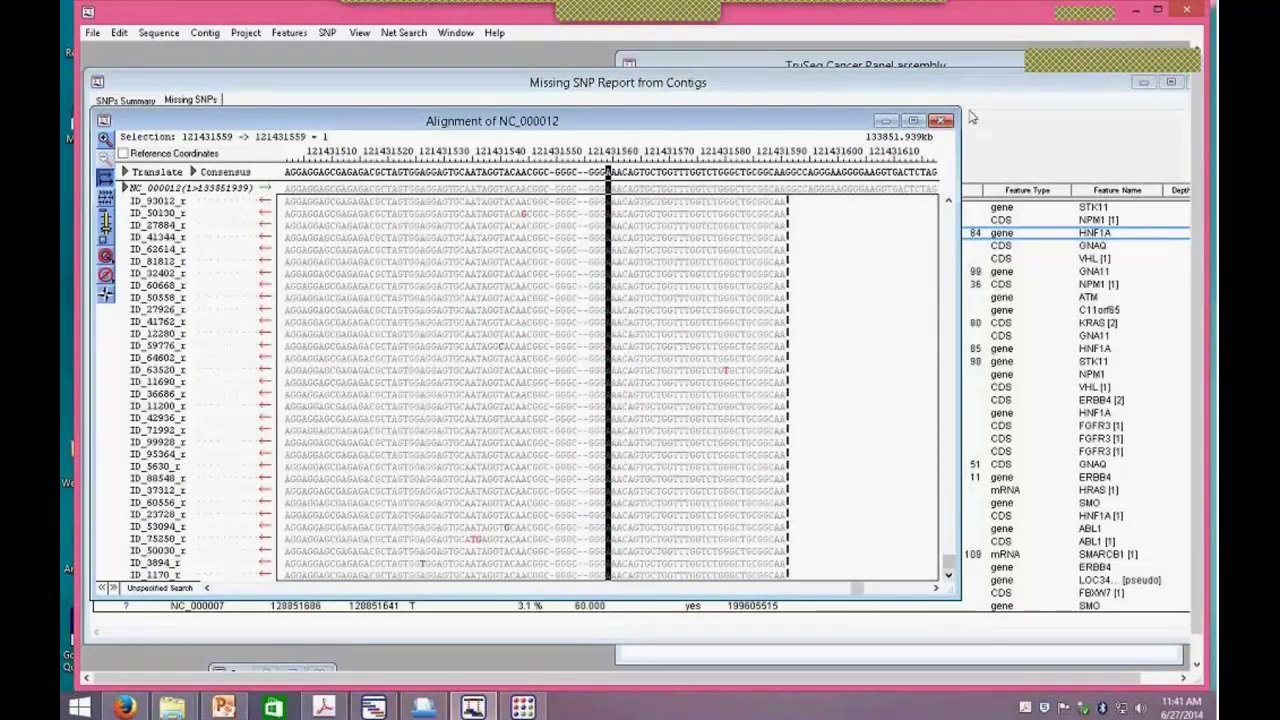
{"action": "left_click", "coordinate": [941, 121]}
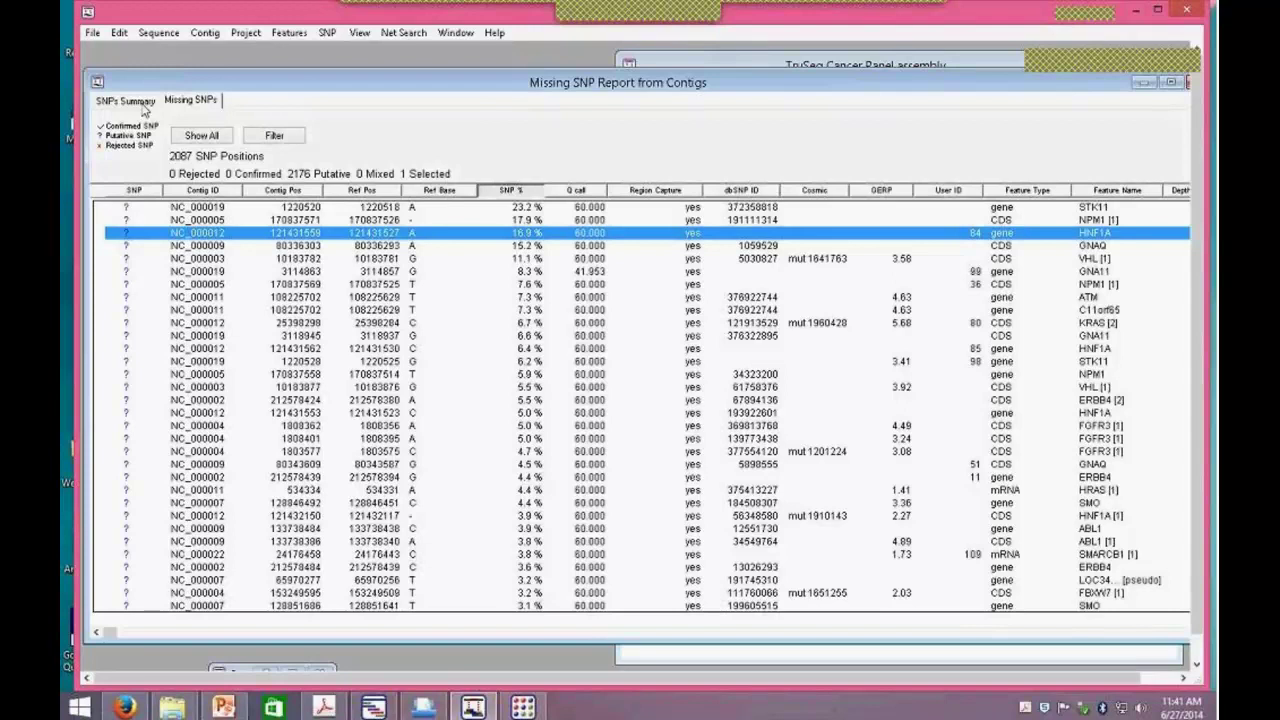
Return to the SNP summary, put the SNP report aside, and show the enrichment report for the targeted regions' coverage.
{"action": "left_click", "coordinate": [142, 104]}
{"action": "left_click_drag", "start_coordinate": [760, 88], "coordinate": [779, 213]}
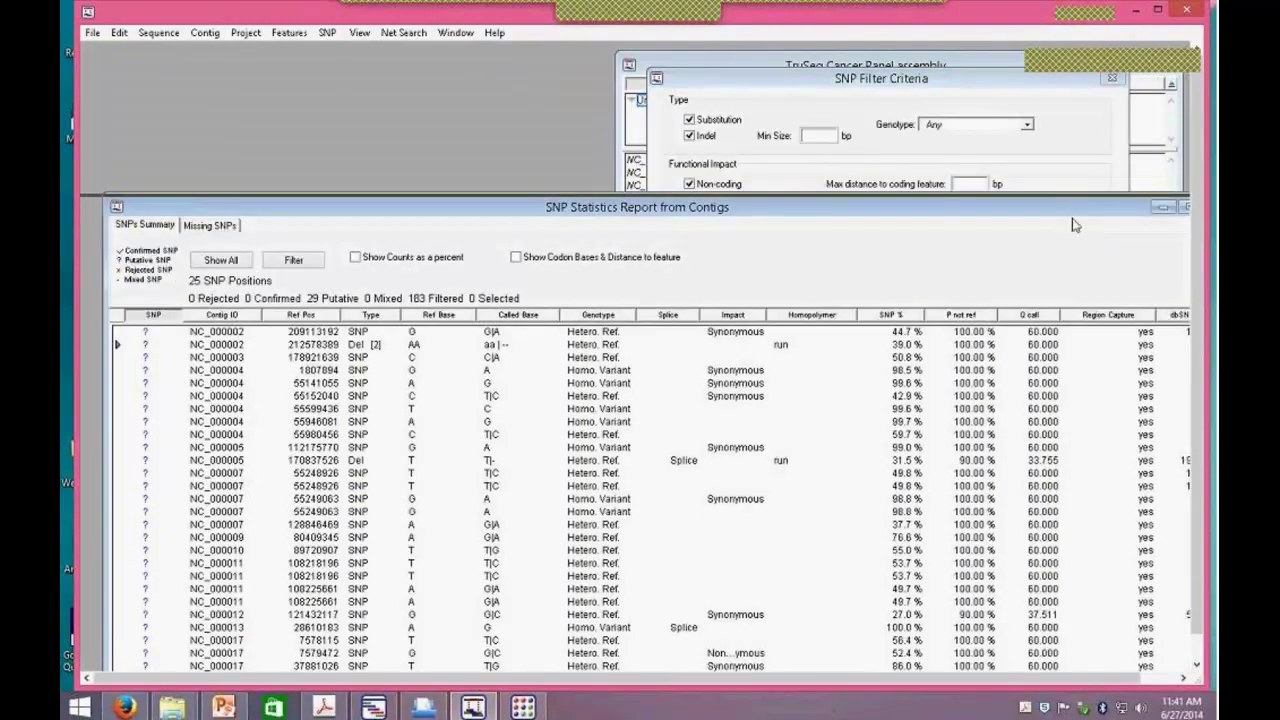
{"action": "left_click_drag", "start_coordinate": [1061, 214], "coordinate": [1033, 216]}
{"action": "left_click", "coordinate": [1136, 212]}
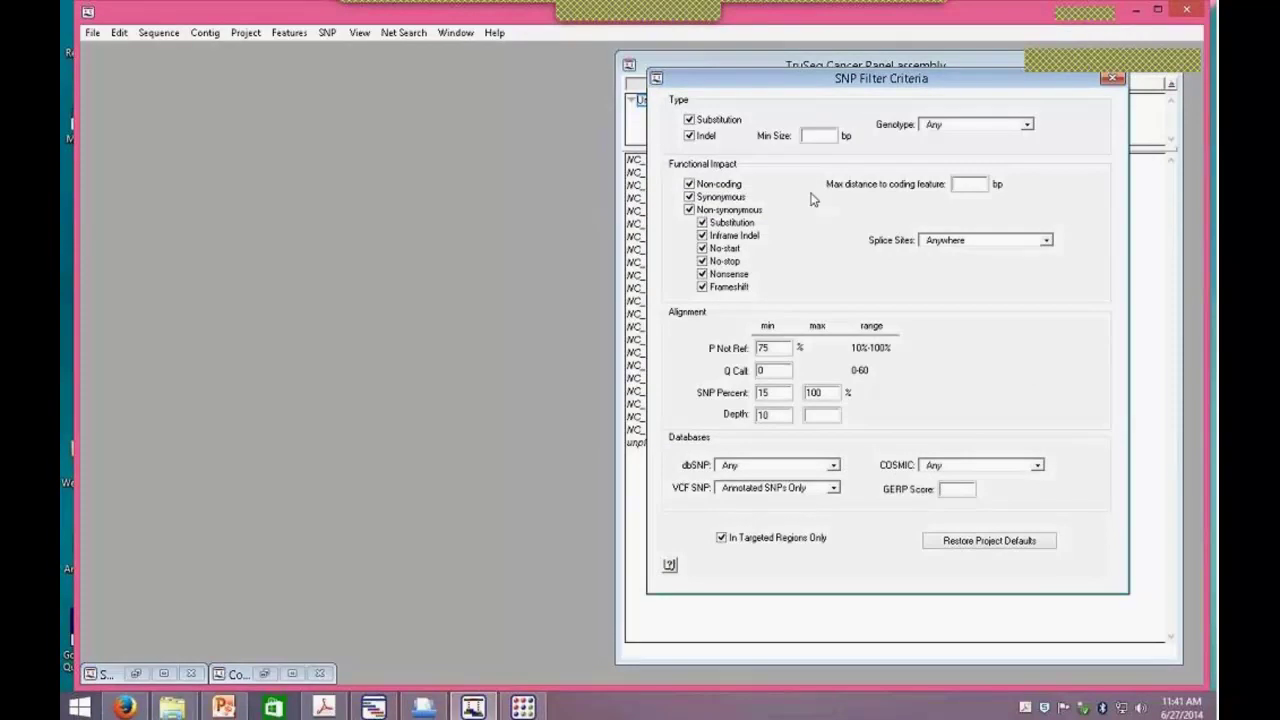
{"action": "left_click", "coordinate": [246, 33]}
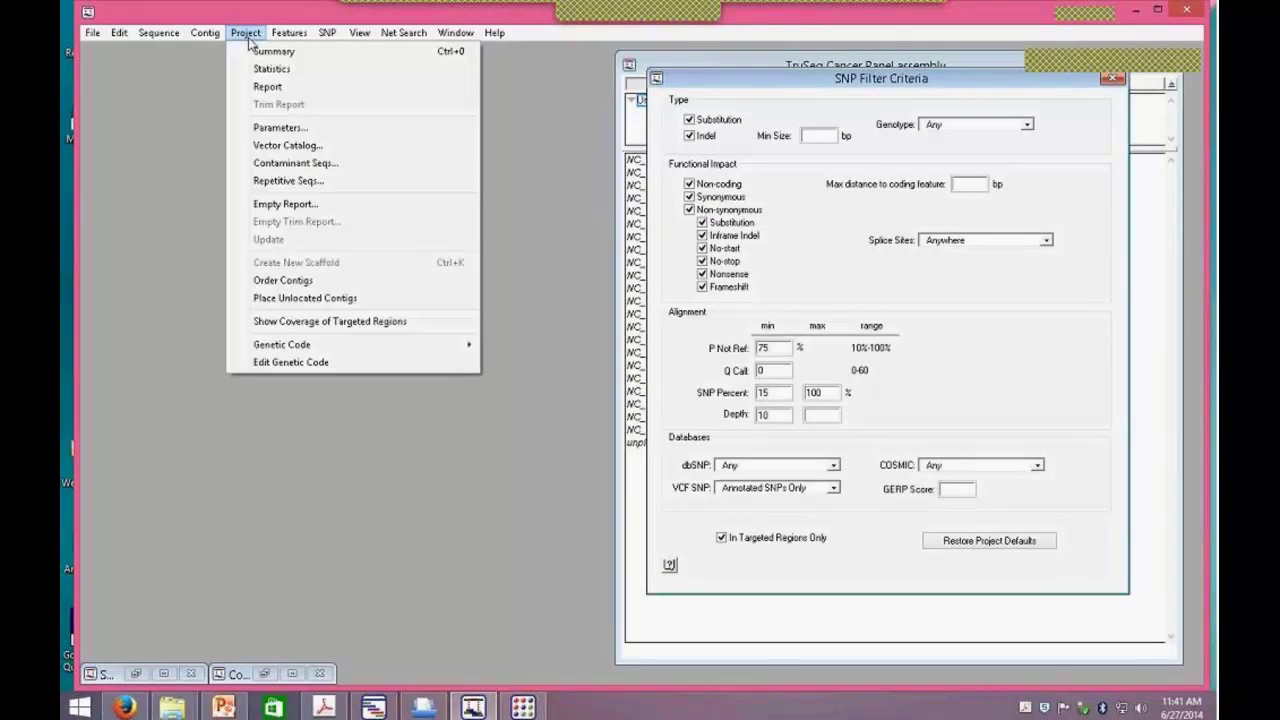
{"action": "left_click", "coordinate": [306, 324]}
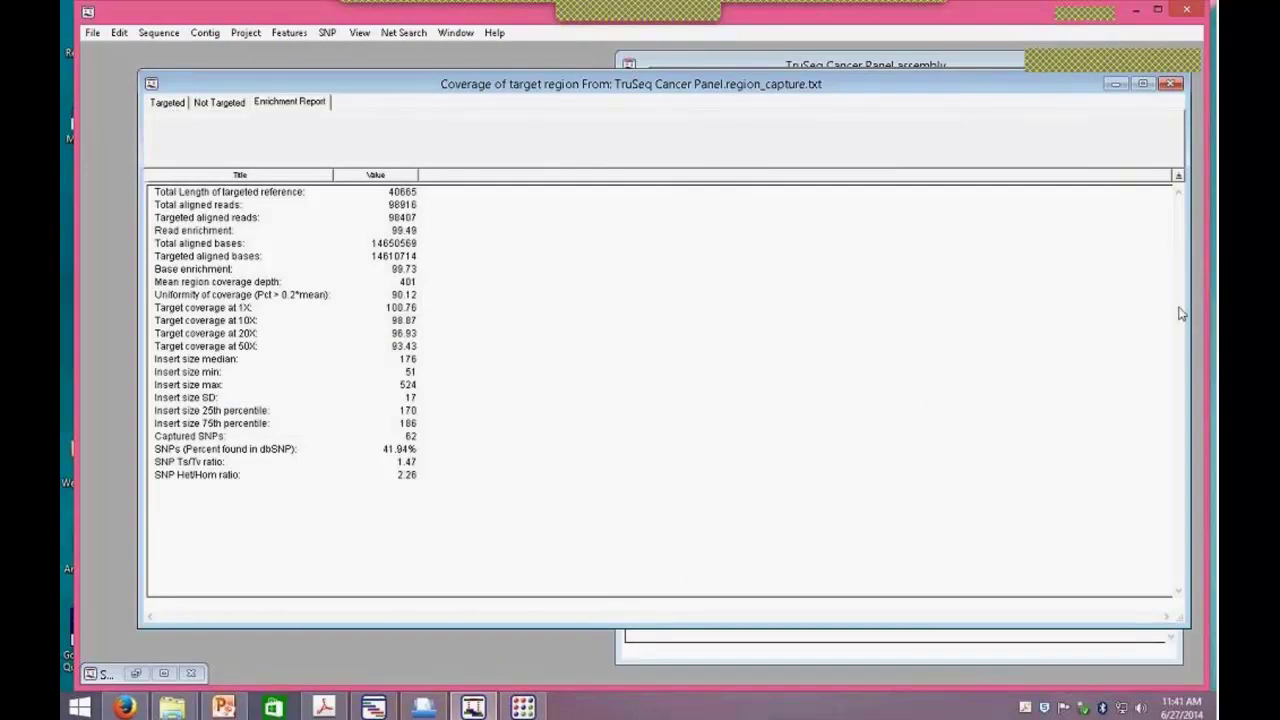
{"action": "left_click_drag", "start_coordinate": [1191, 304], "coordinate": [870, 370]}
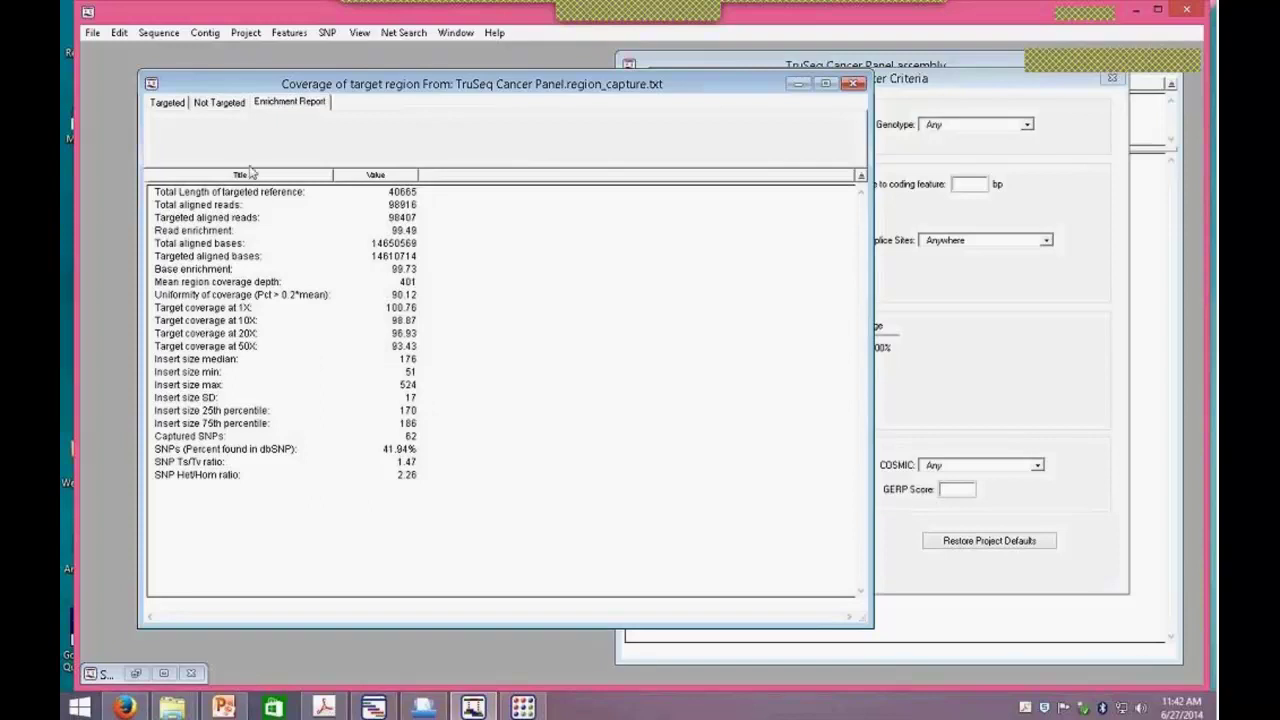
List the targeted regions and inspect the read alignment and features of the TP53 region 7576996..7577166 on NC_000017, then minimize the alignment.
{"action": "left_click", "coordinate": [170, 104]}
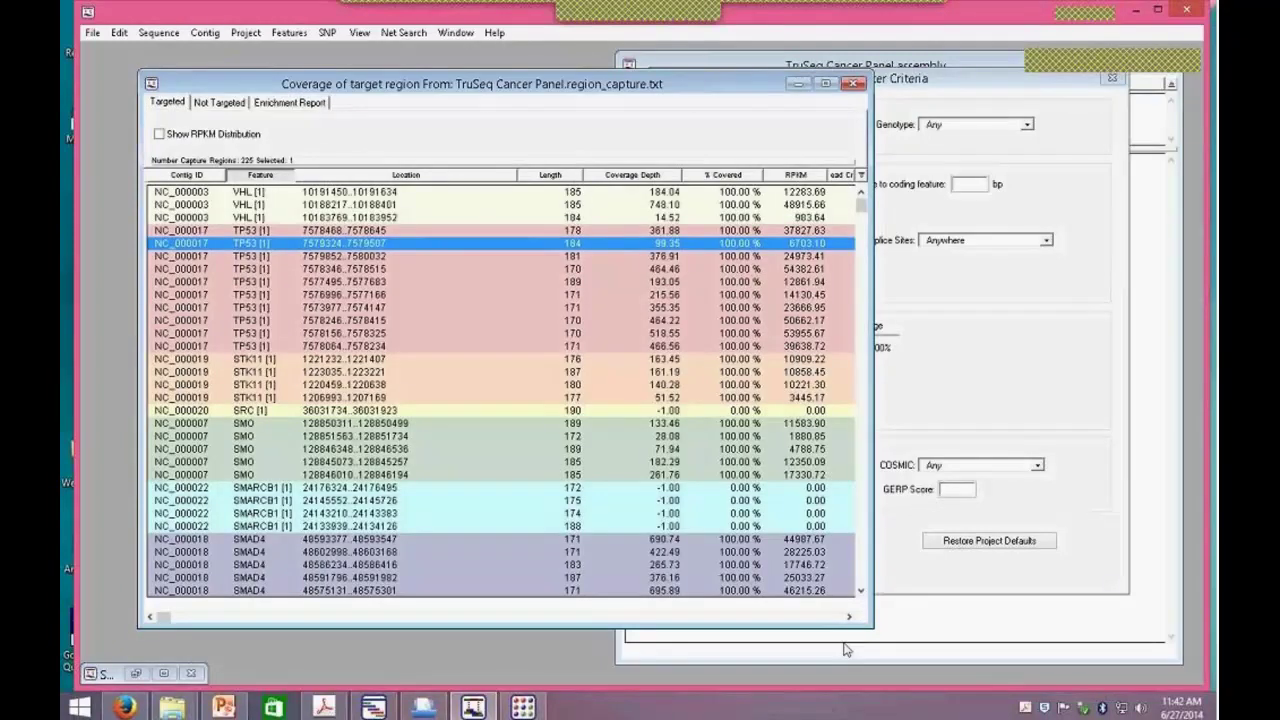
{"action": "left_click_drag", "start_coordinate": [871, 627], "coordinate": [1168, 660]}
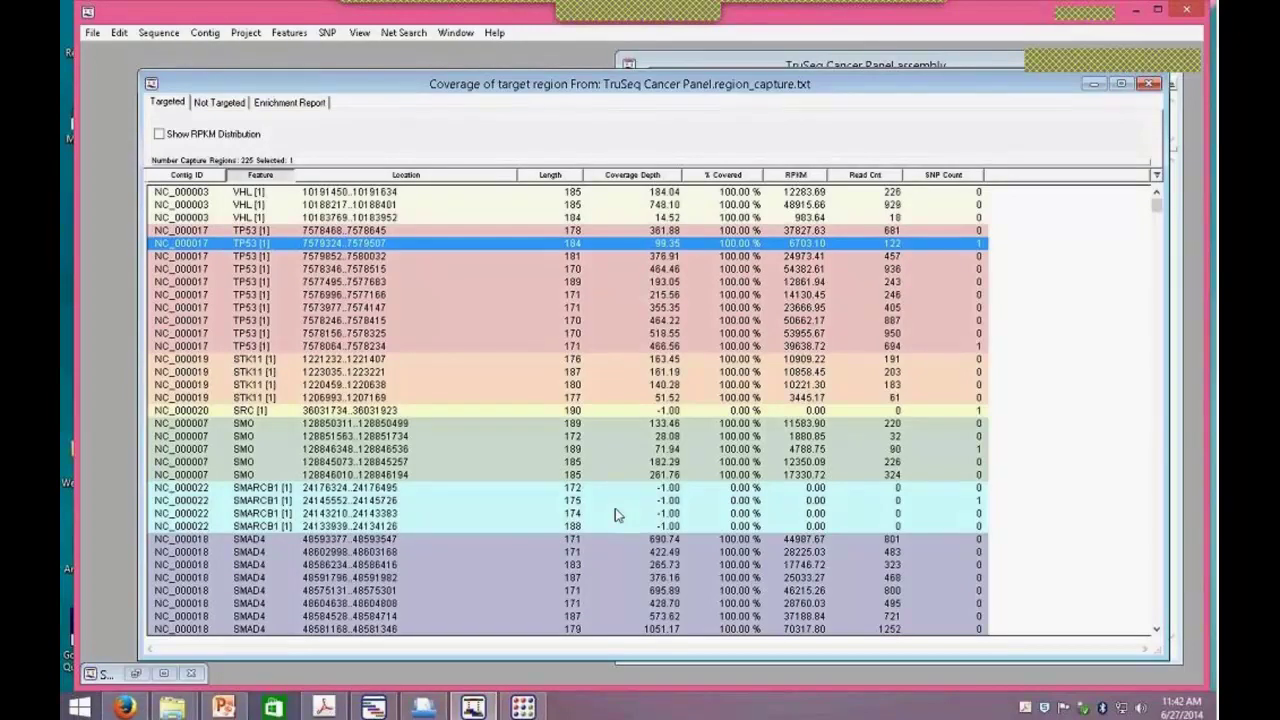
{"action": "double_click", "coordinate": [580, 295]}
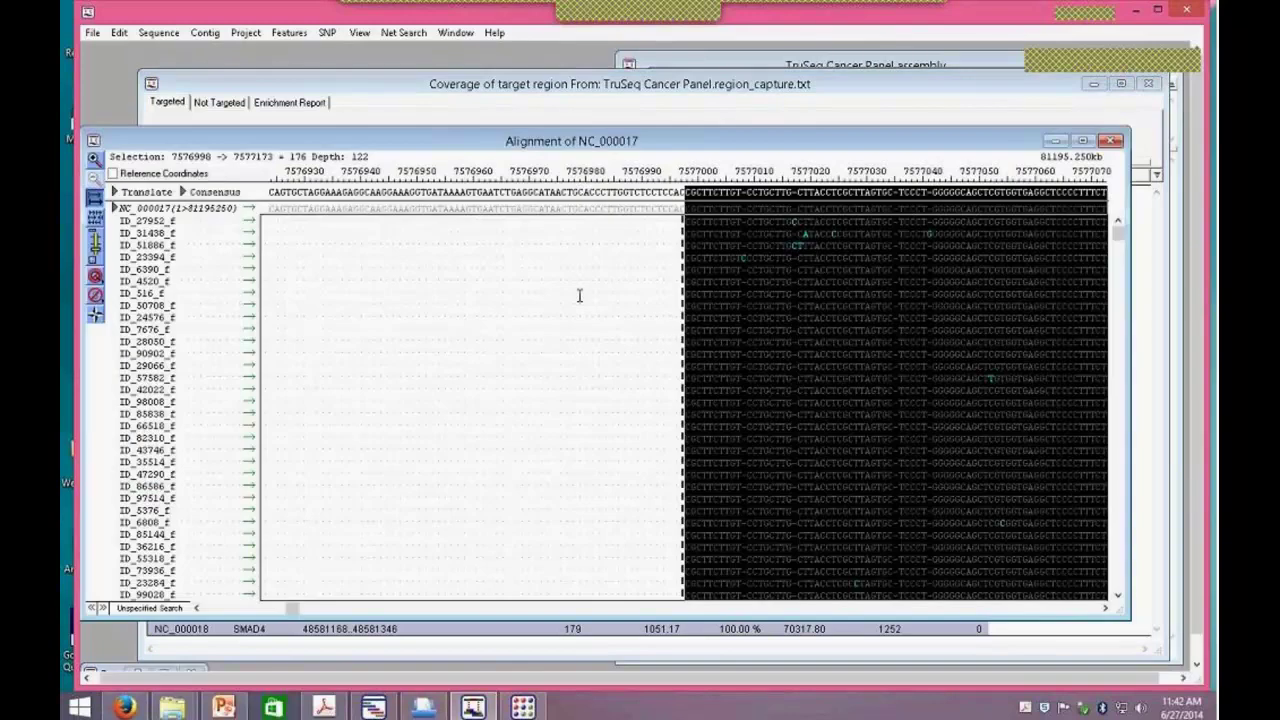
{"action": "left_click", "coordinate": [114, 208]}
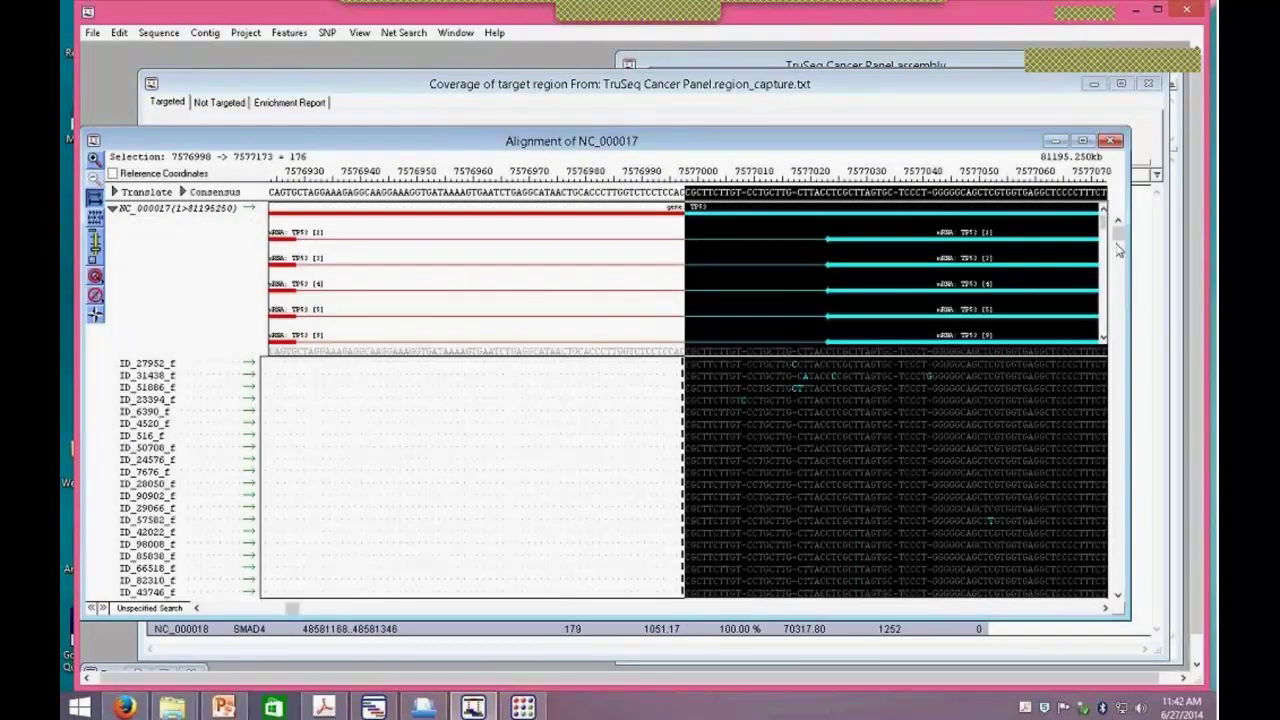
{"action": "left_click_drag", "start_coordinate": [1118, 240], "coordinate": [1118, 285]}
{"action": "left_click", "coordinate": [1058, 140]}
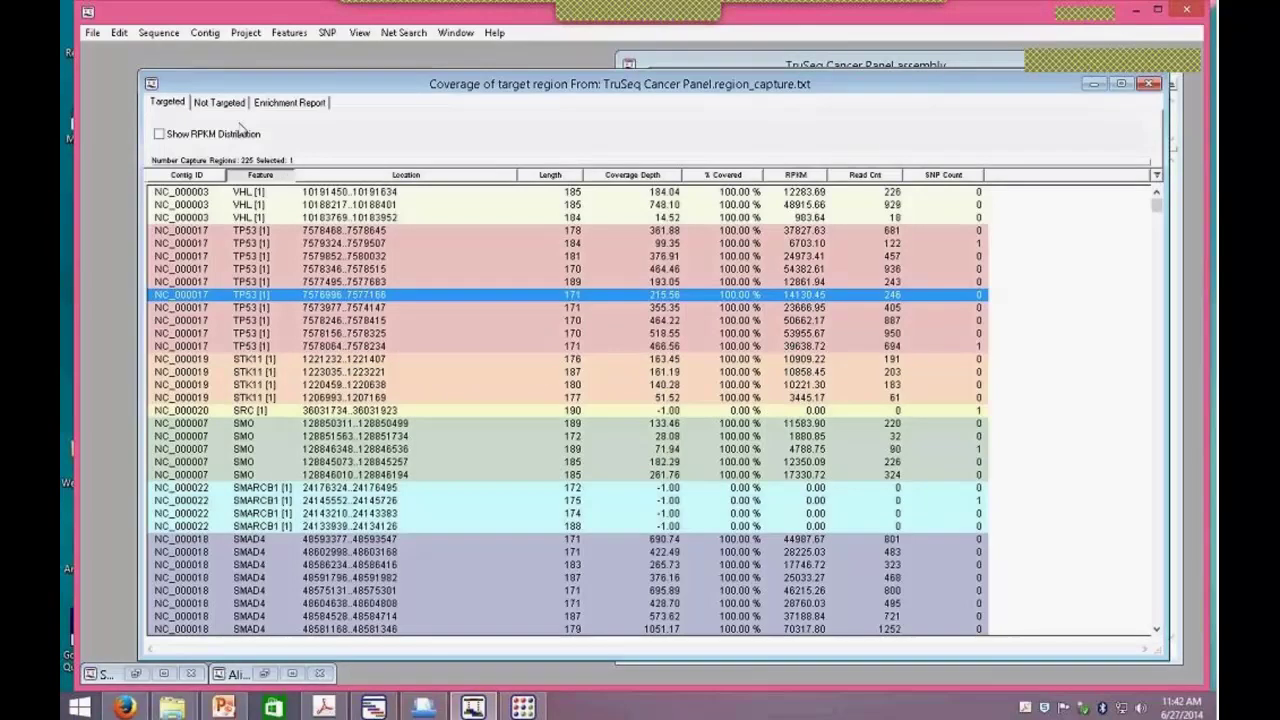
List the non-targeted capture regions and inspect the read alignment of the NPM1P6 pseudogene region on NC_000008.
{"action": "left_click", "coordinate": [226, 104]}
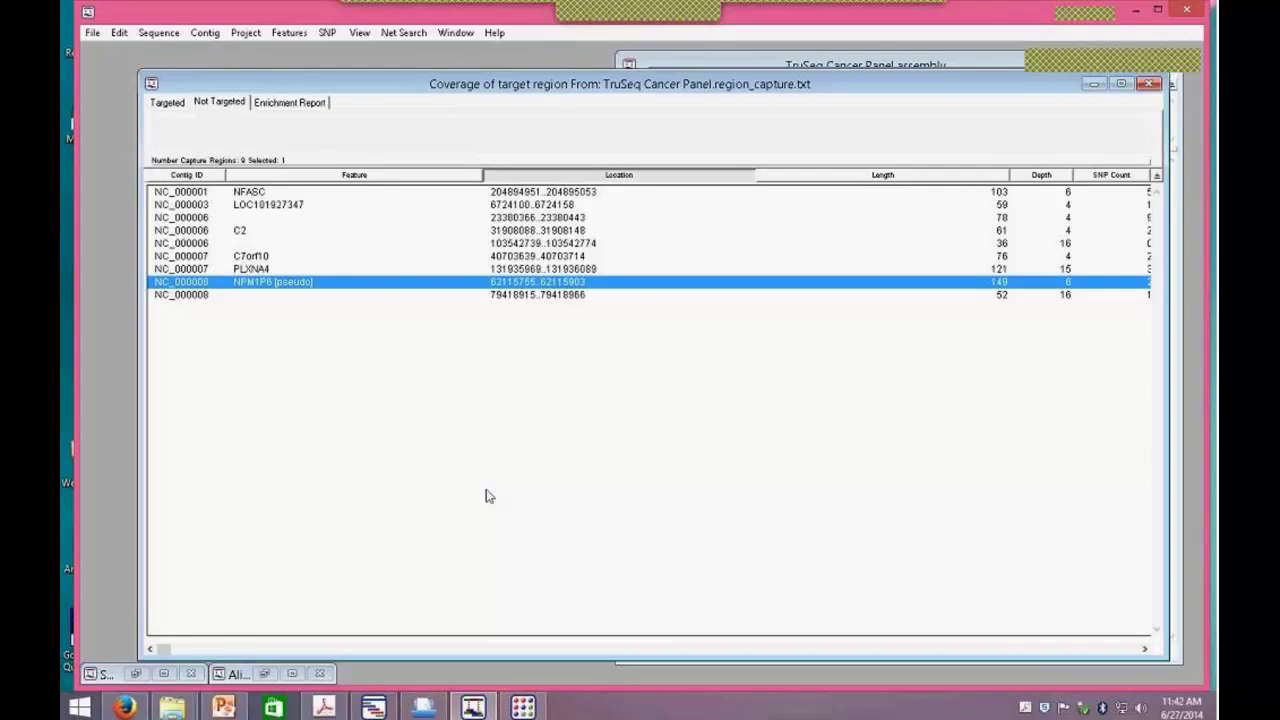
{"action": "double_click", "coordinate": [266, 286]}
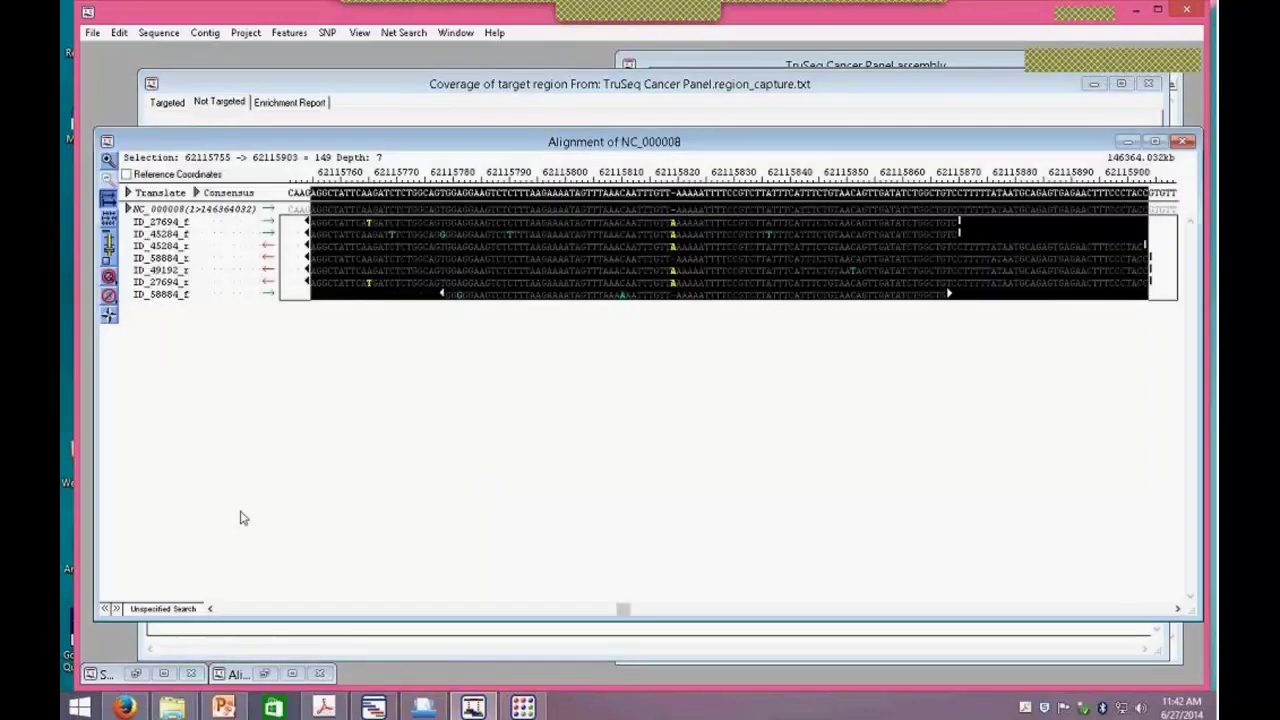
{"action": "left_click_drag", "start_coordinate": [623, 610], "coordinate": [630, 617]}
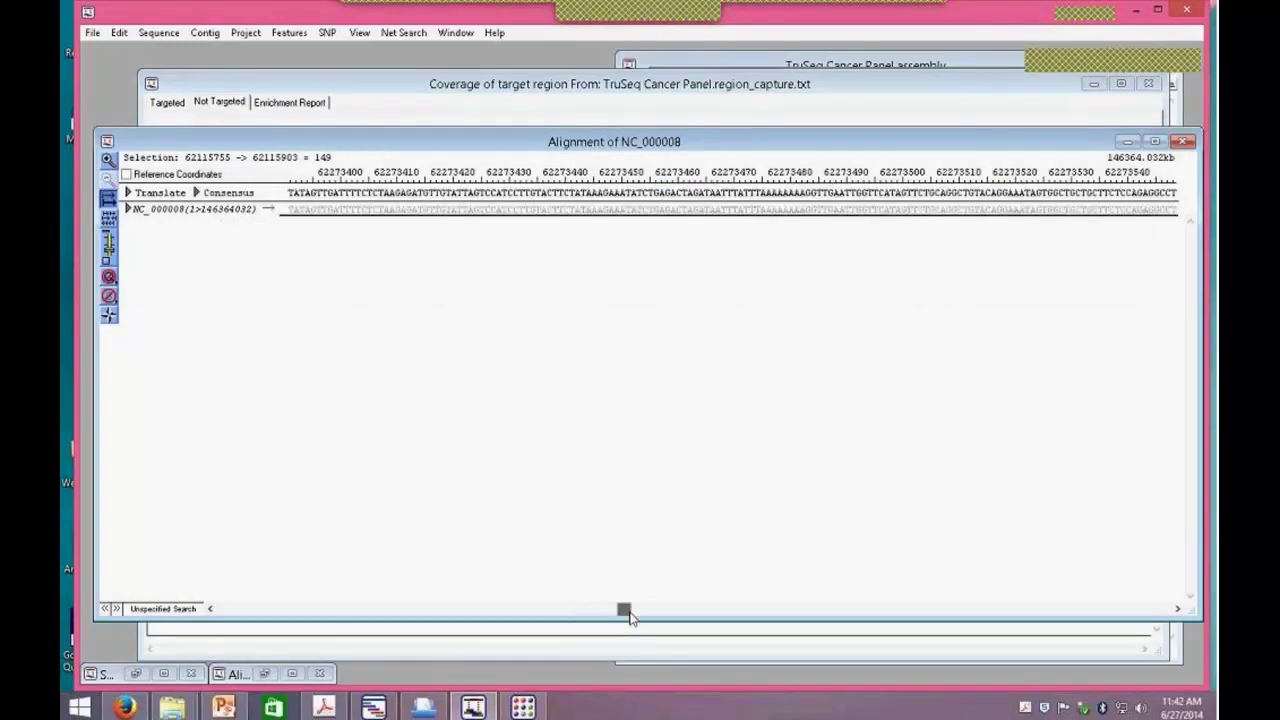
{"action": "left_click", "coordinate": [591, 112]}
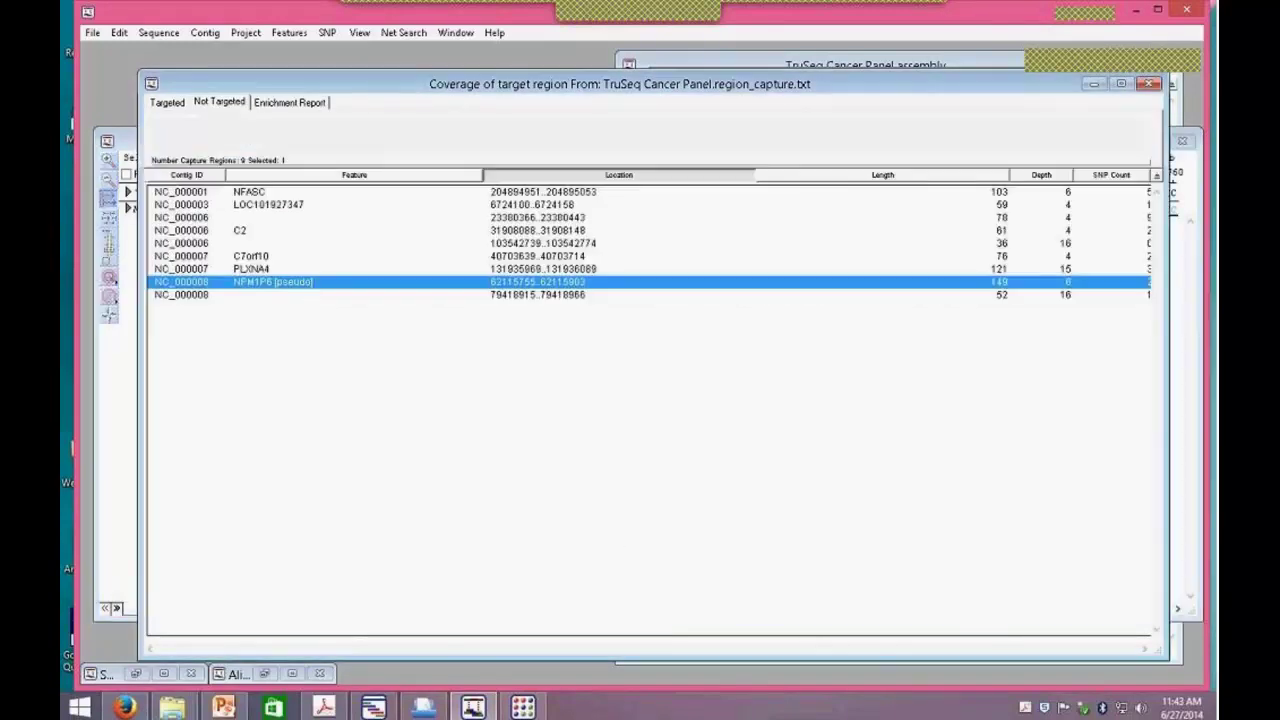
{"action": "double_click", "coordinate": [306, 284]}
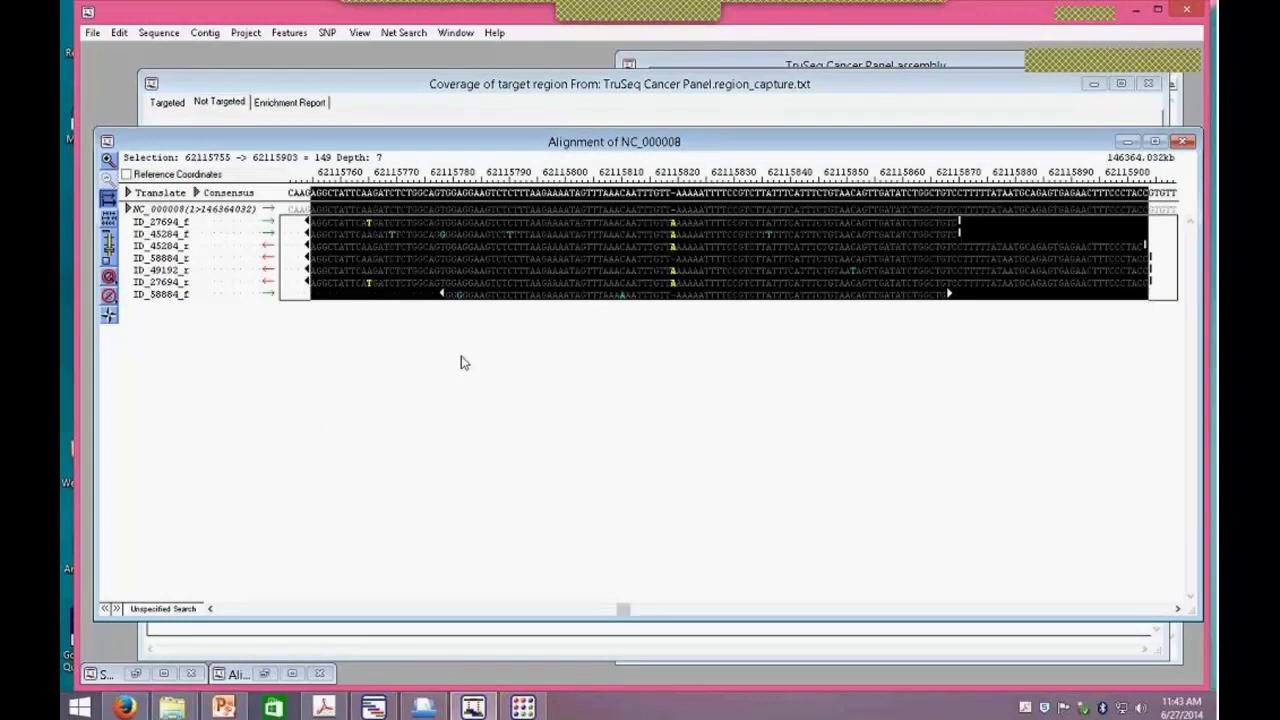
{"action": "left_click_drag", "start_coordinate": [511, 141], "coordinate": [508, 194]}
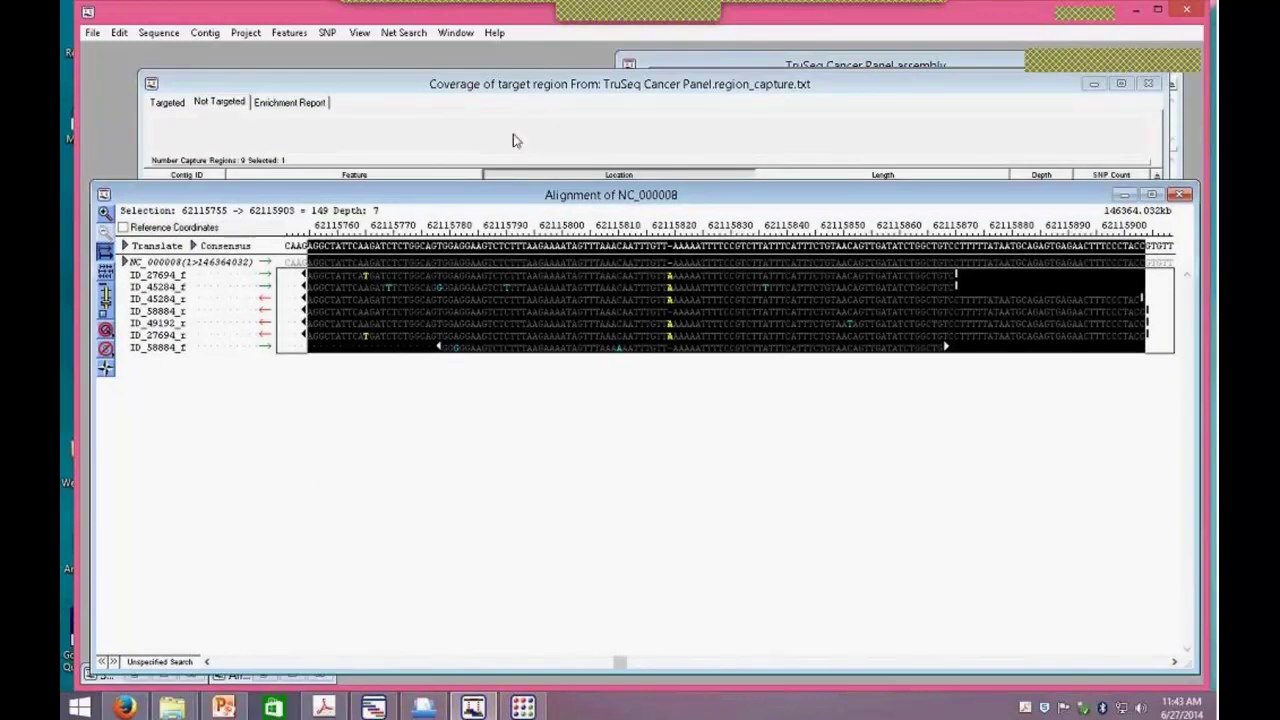
{"action": "left_click", "coordinate": [414, 87]}
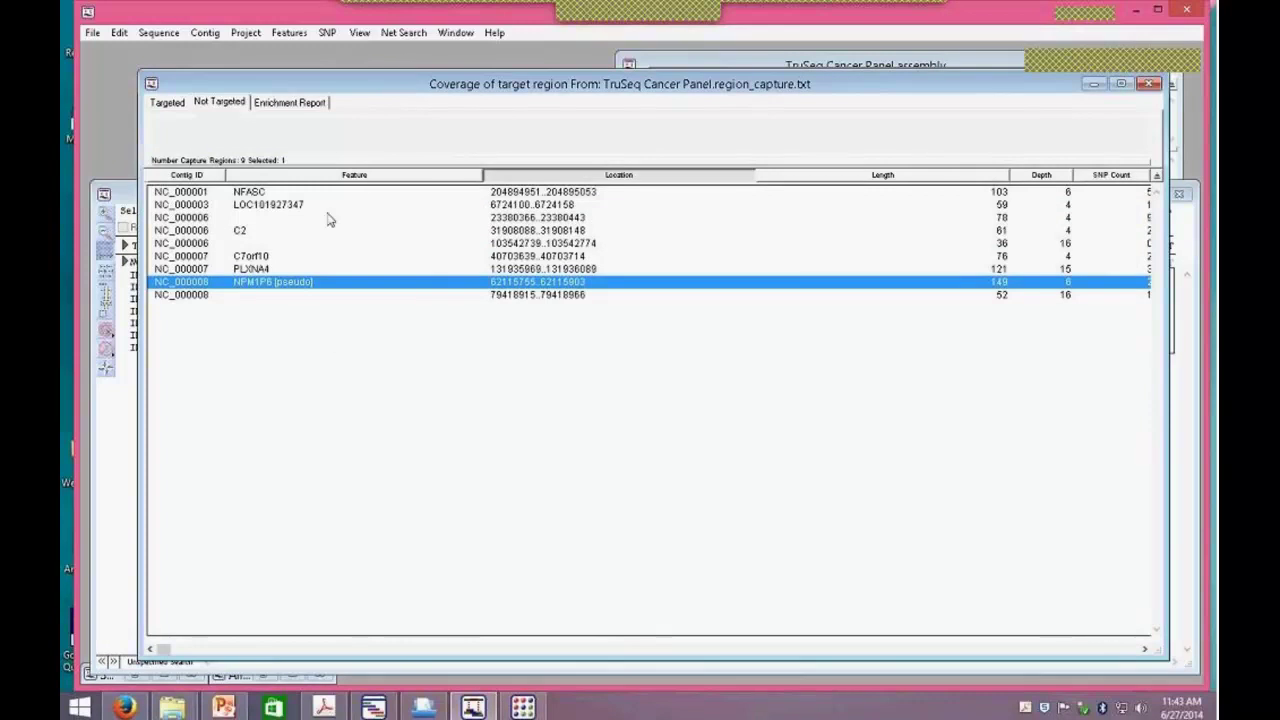
Minimize the coverage report and the NC_000008 alignment, and bring the whole SNP Filter Criteria window into view.
{"action": "left_click", "coordinate": [1094, 83]}
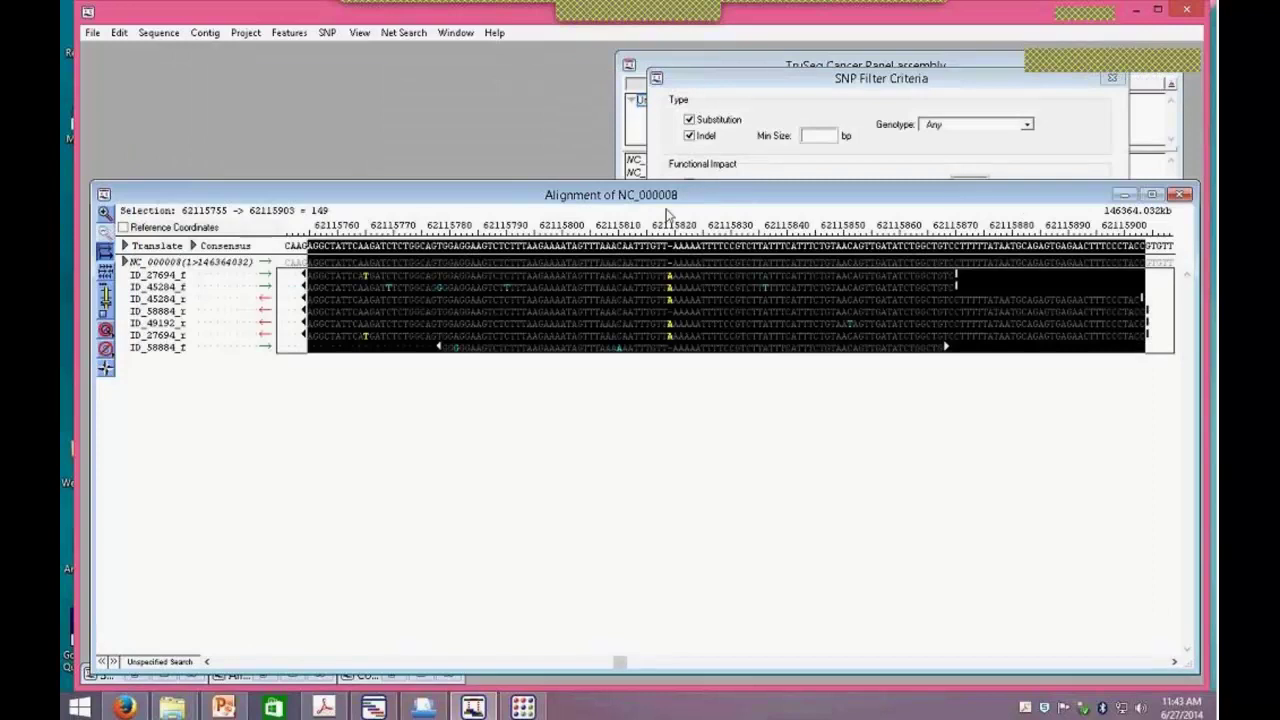
{"action": "left_click", "coordinate": [1125, 196]}
{"action": "left_click_drag", "start_coordinate": [957, 80], "coordinate": [411, 116]}
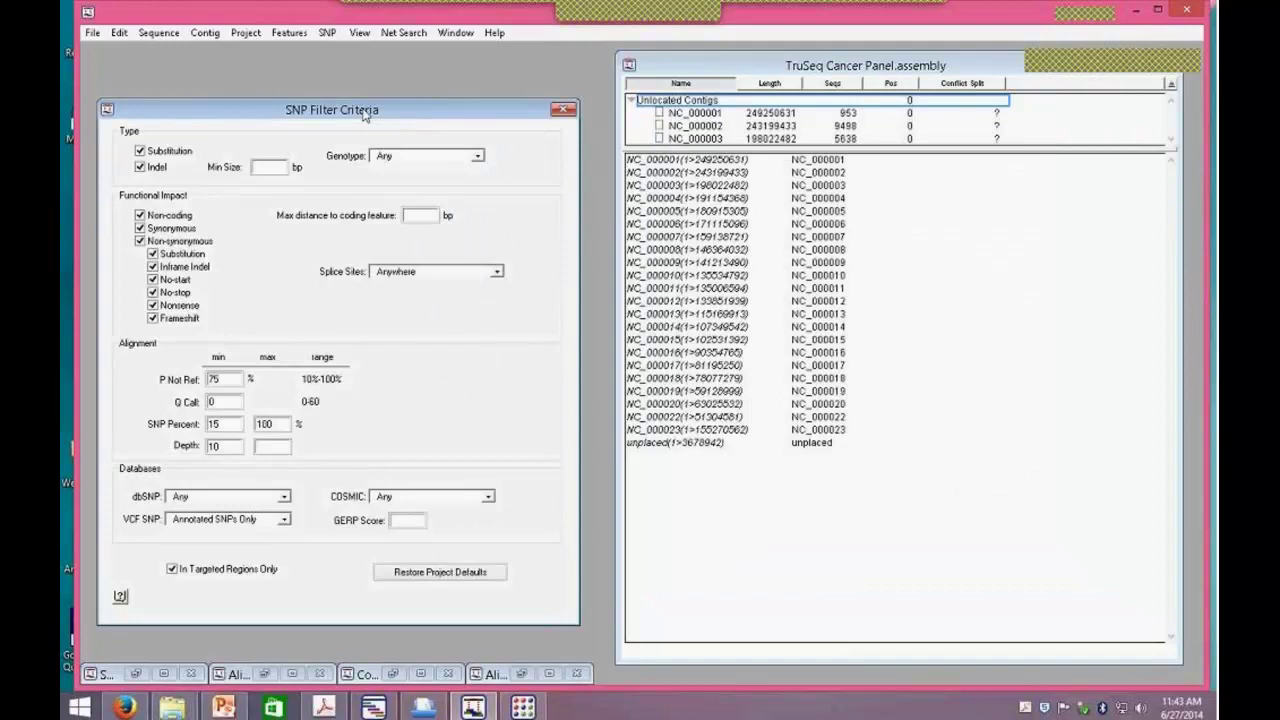
{"action": "left_click_drag", "start_coordinate": [448, 116], "coordinate": [749, 149]}
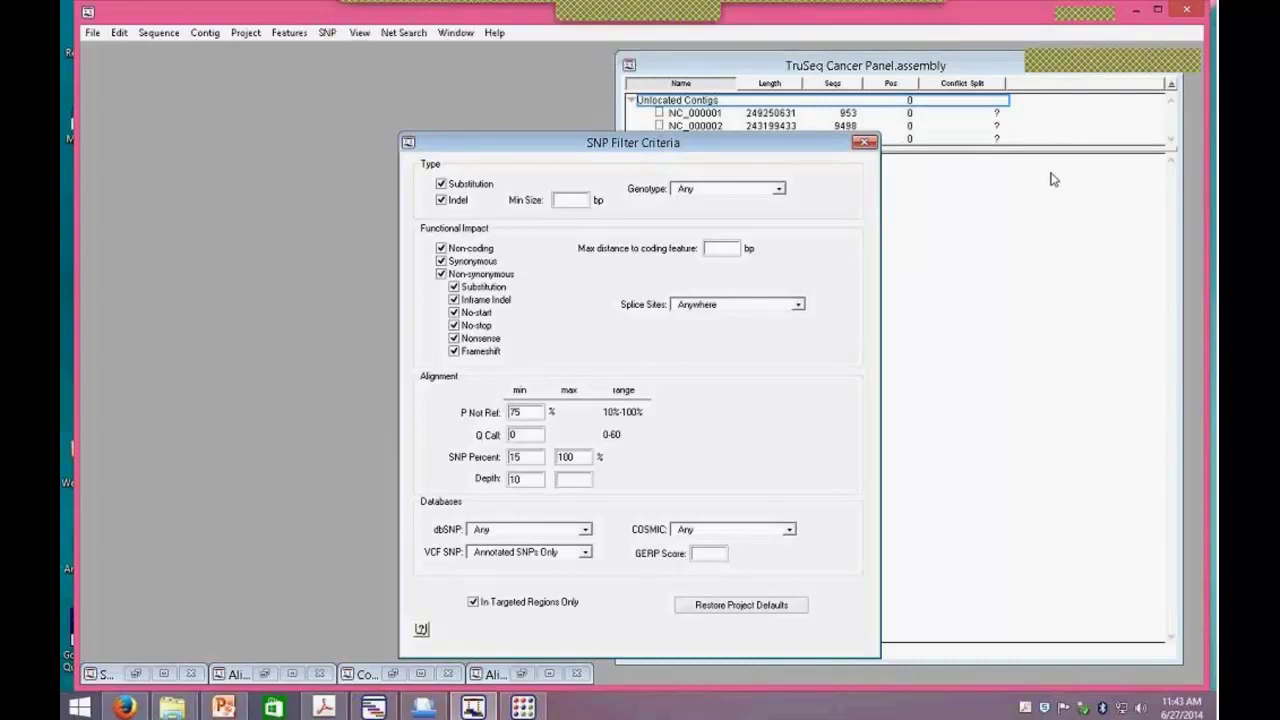
Switch from SeqMan Pro to SeqMan NGen and go back through the assembly setup to the project type choice.
{"action": "left_click", "coordinate": [1136, 10]}
{"action": "left_click", "coordinate": [374, 707]}
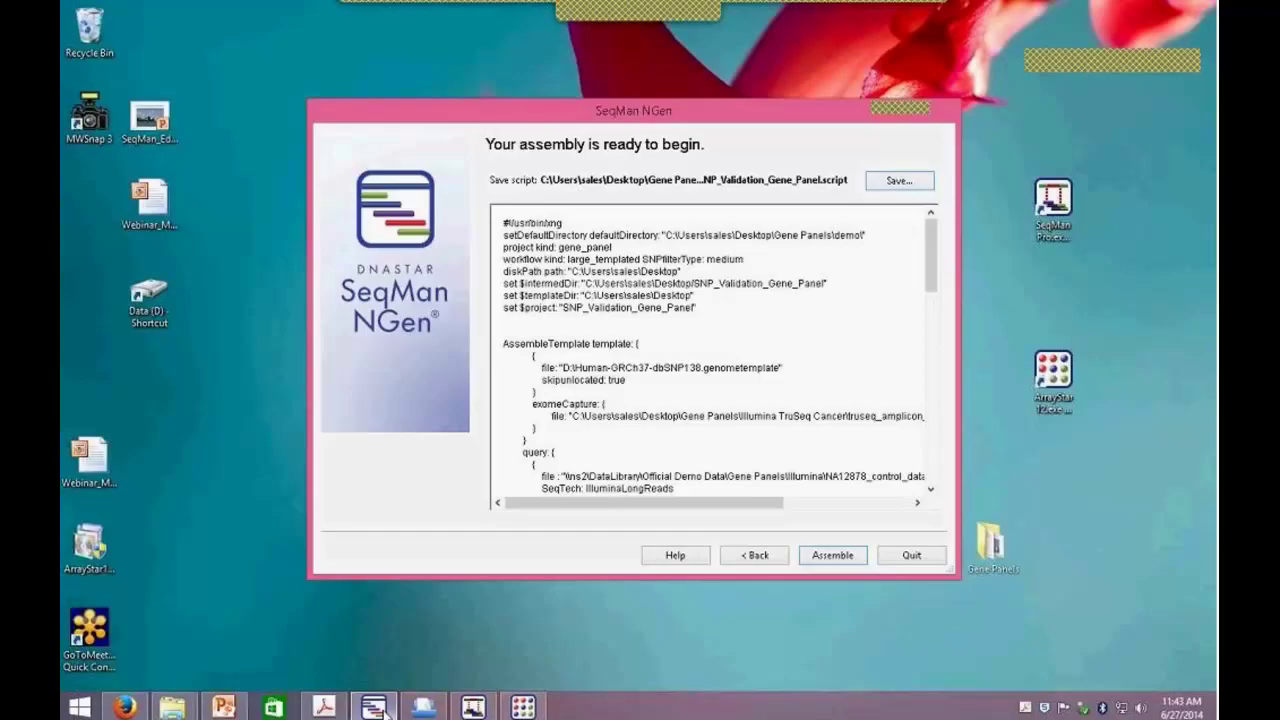
{"action": "left_click", "coordinate": [753, 556]}
{"action": "left_click", "coordinate": [755, 556]}
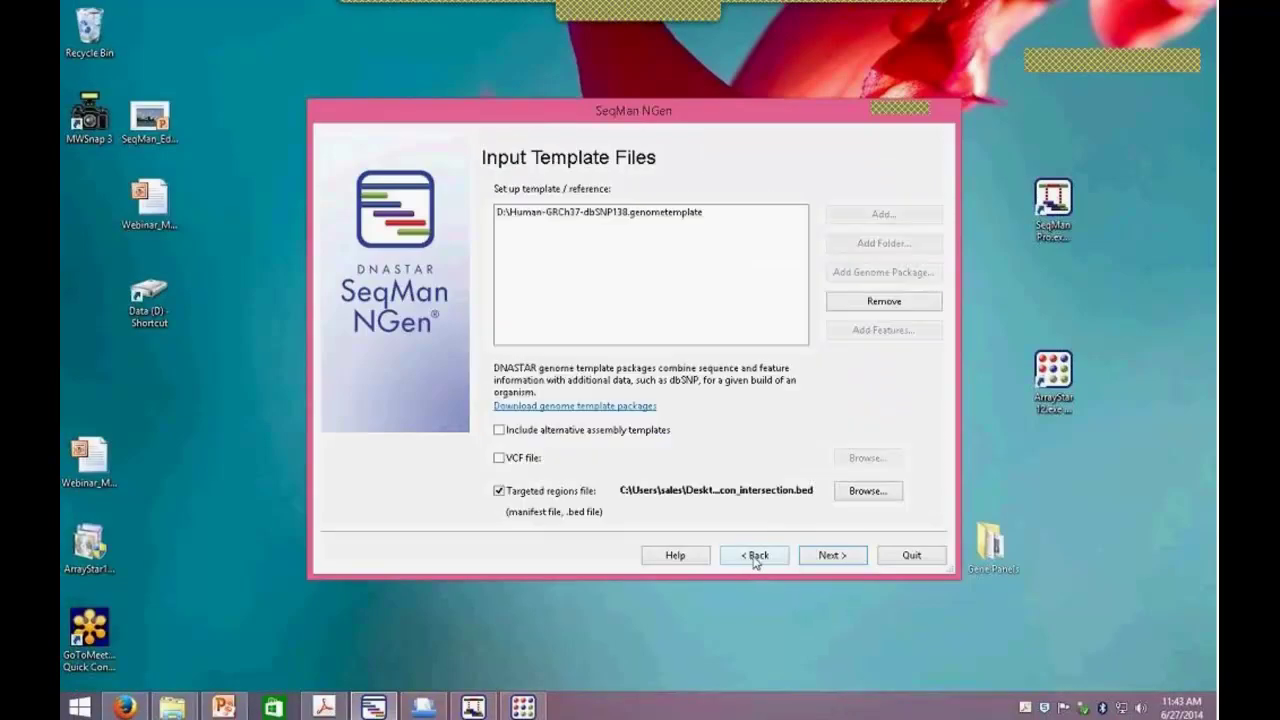
{"action": "left_click", "coordinate": [757, 556]}
{"action": "left_click", "coordinate": [757, 556]}
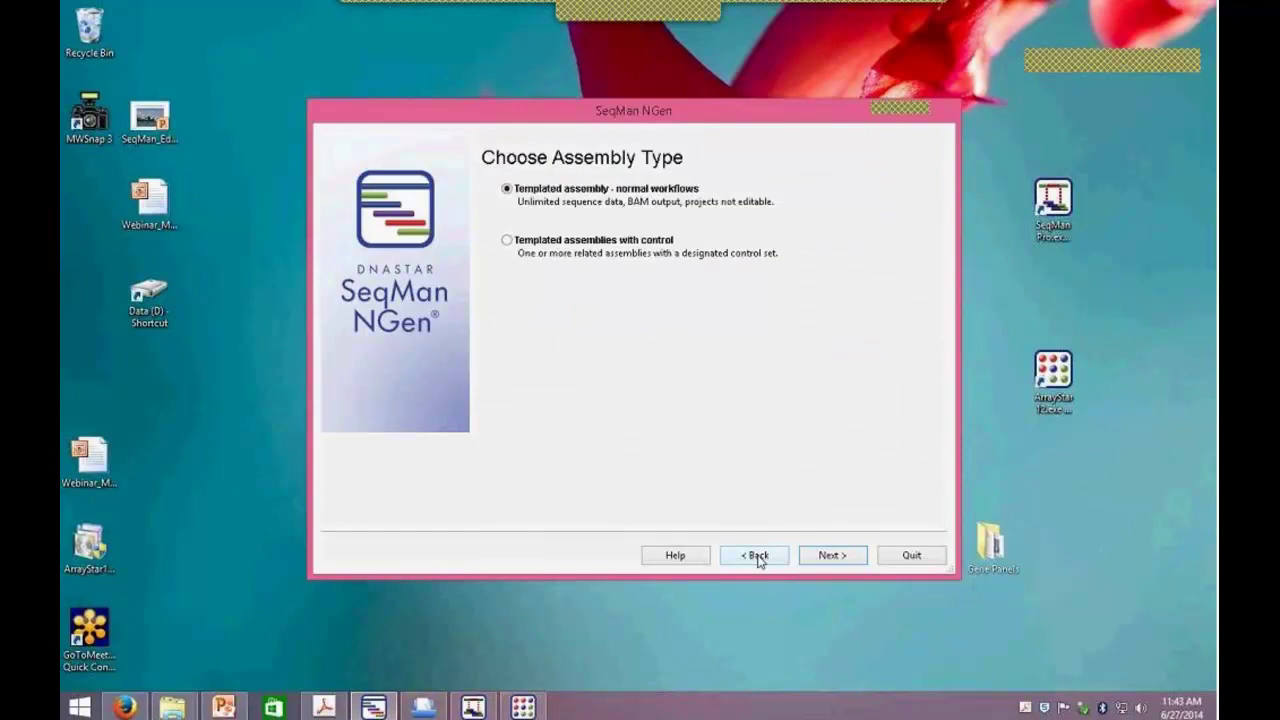
{"action": "left_click", "coordinate": [757, 556]}
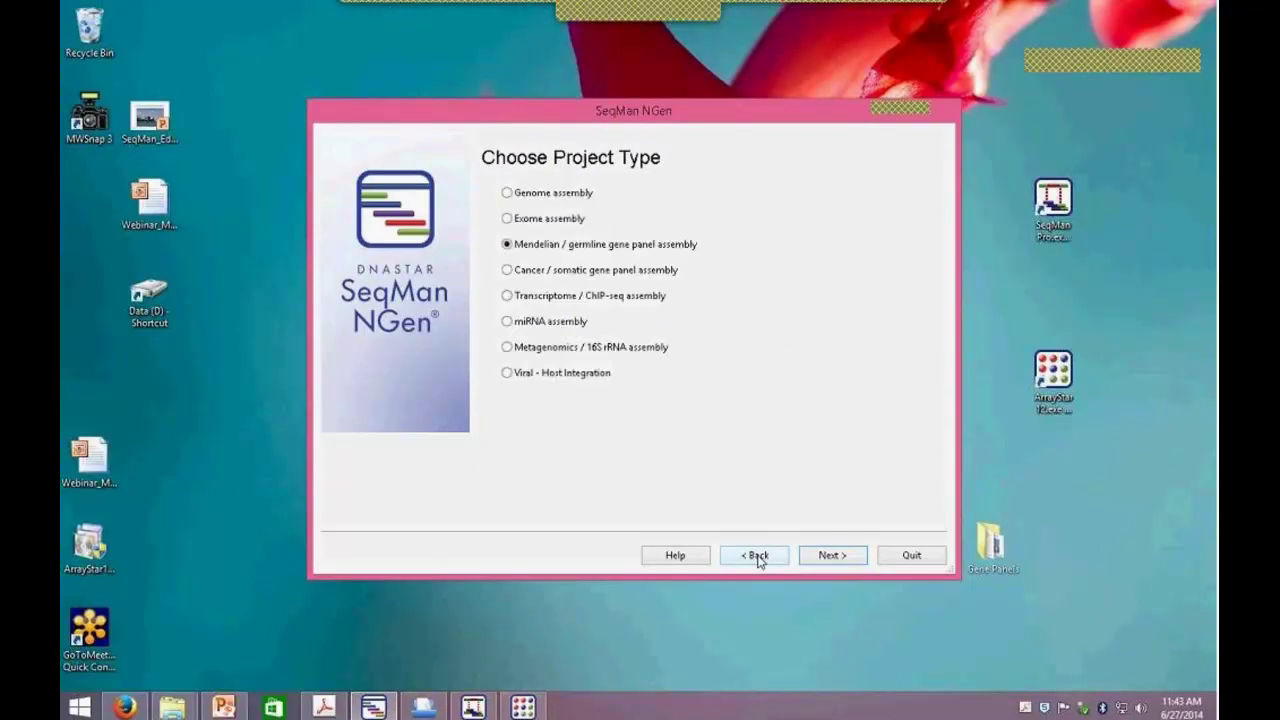
Choose a cancer / somatic gene panel assembly with the assembly type Templated assemblies with control.
{"action": "left_click", "coordinate": [508, 271]}
{"action": "left_click", "coordinate": [834, 560]}
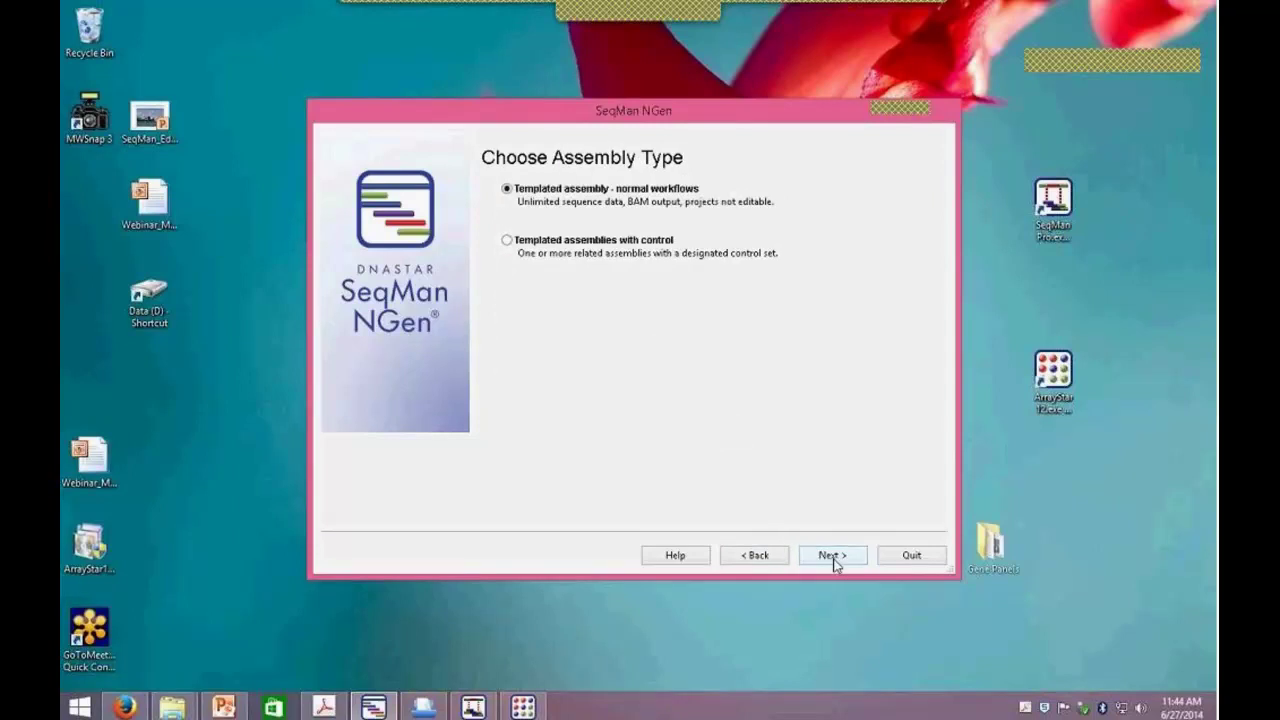
{"action": "left_click", "coordinate": [507, 241]}
{"action": "left_click", "coordinate": [837, 561]}
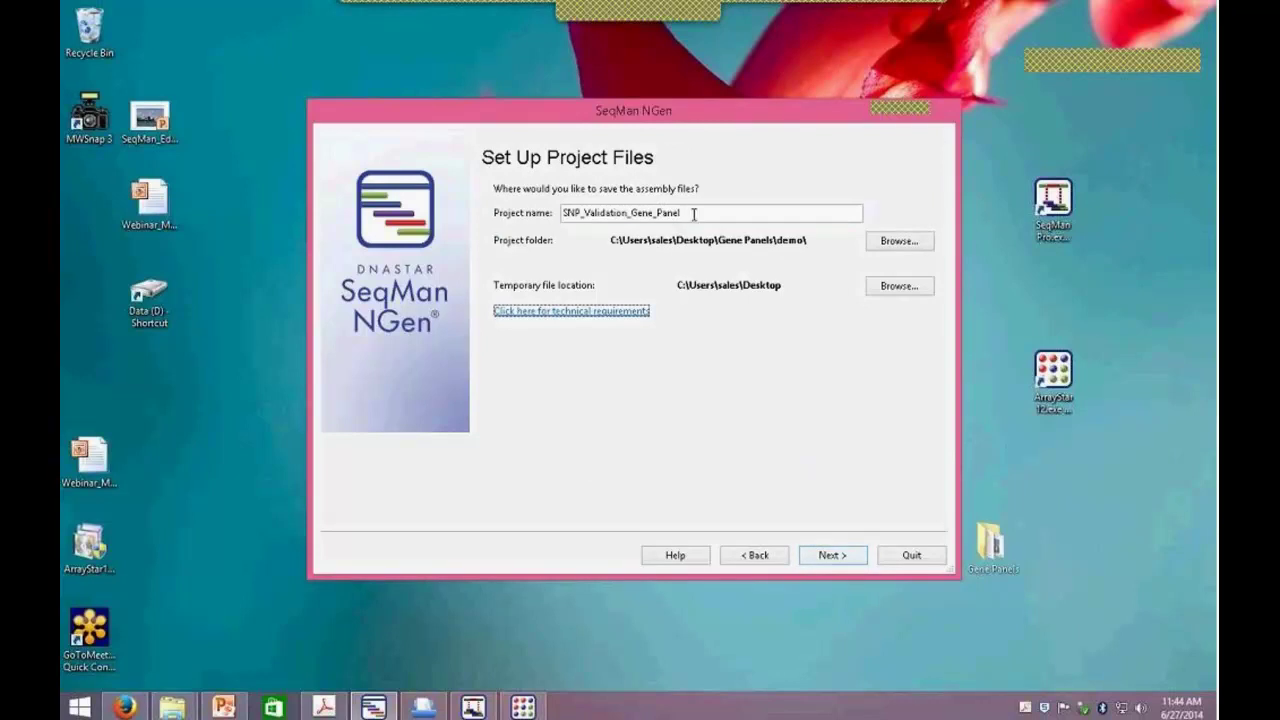
Name the project "Cancer and Control" and accept the existing genome template and targeted regions file.
{"action": "left_click_drag", "start_coordinate": [692, 214], "coordinate": [510, 216]}
{"action": "type", "text": "Canc"}
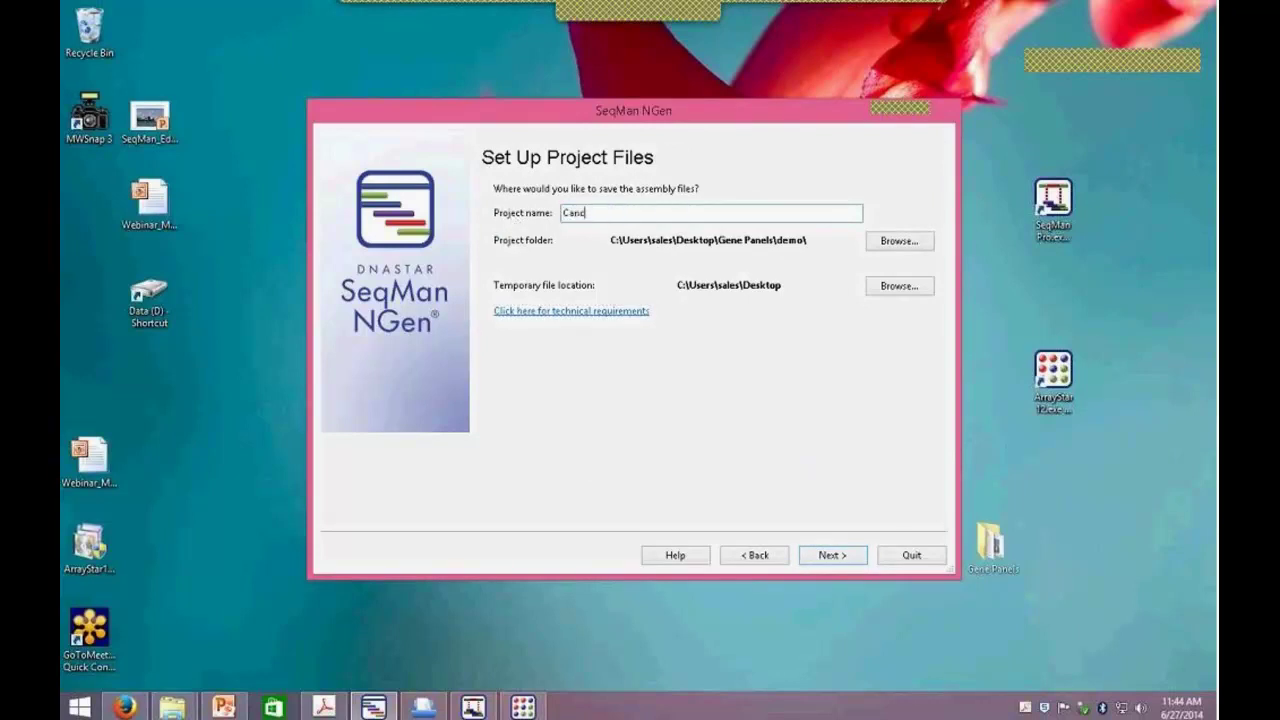
{"action": "type", "text": "er and Control"}
{"action": "left_click", "coordinate": [832, 555]}
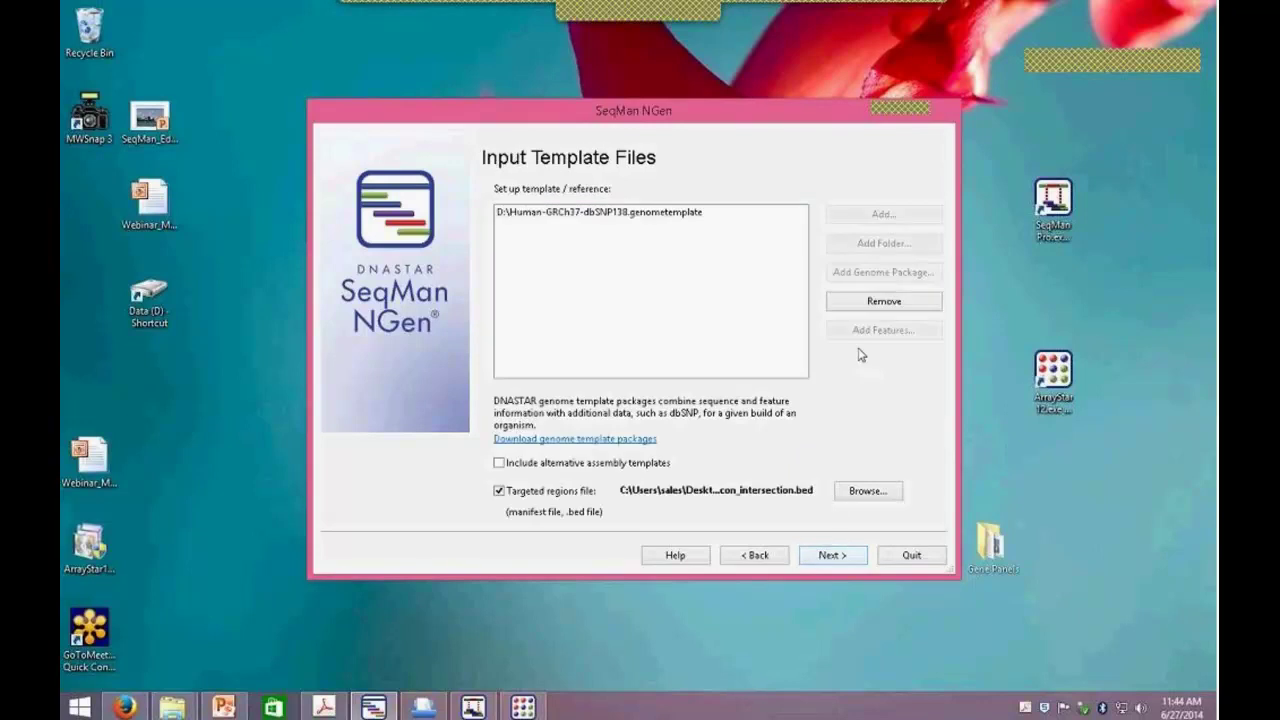
{"action": "left_click", "coordinate": [830, 555]}
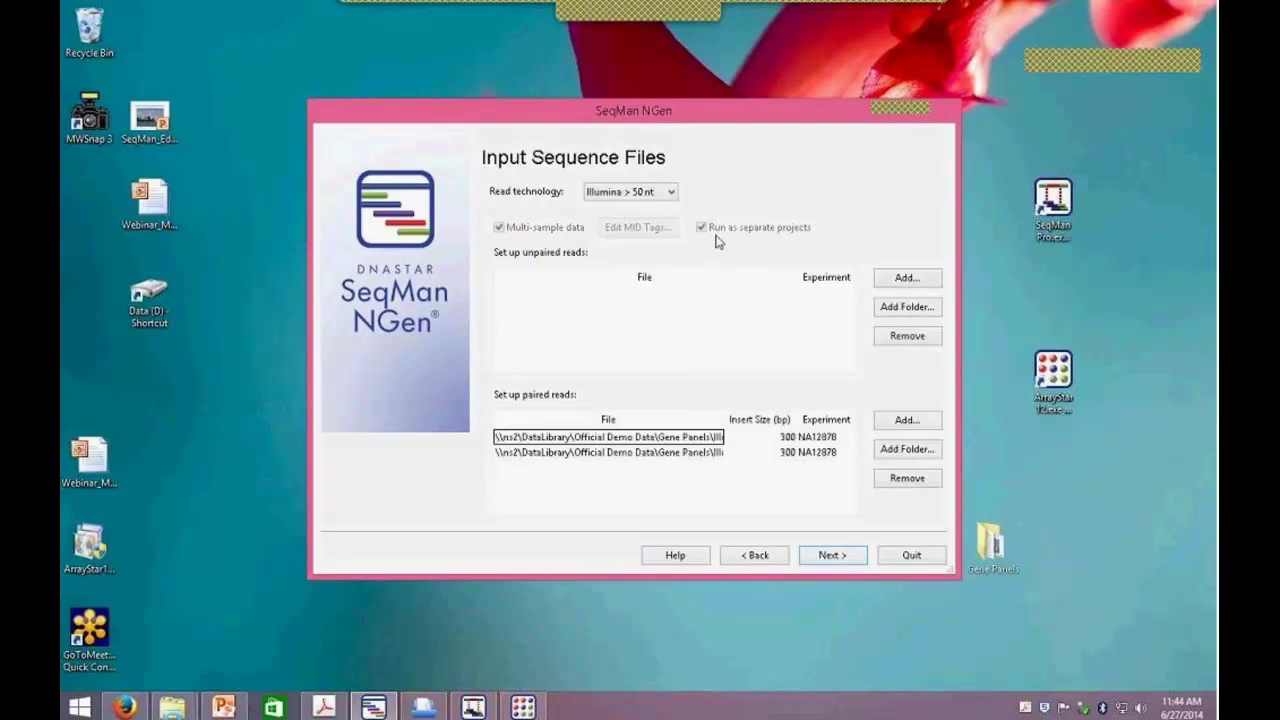
Rename the experiment of the first paired-read file as tumor.
{"action": "left_click", "coordinate": [838, 438]}
{"action": "left_click", "coordinate": [838, 438]}
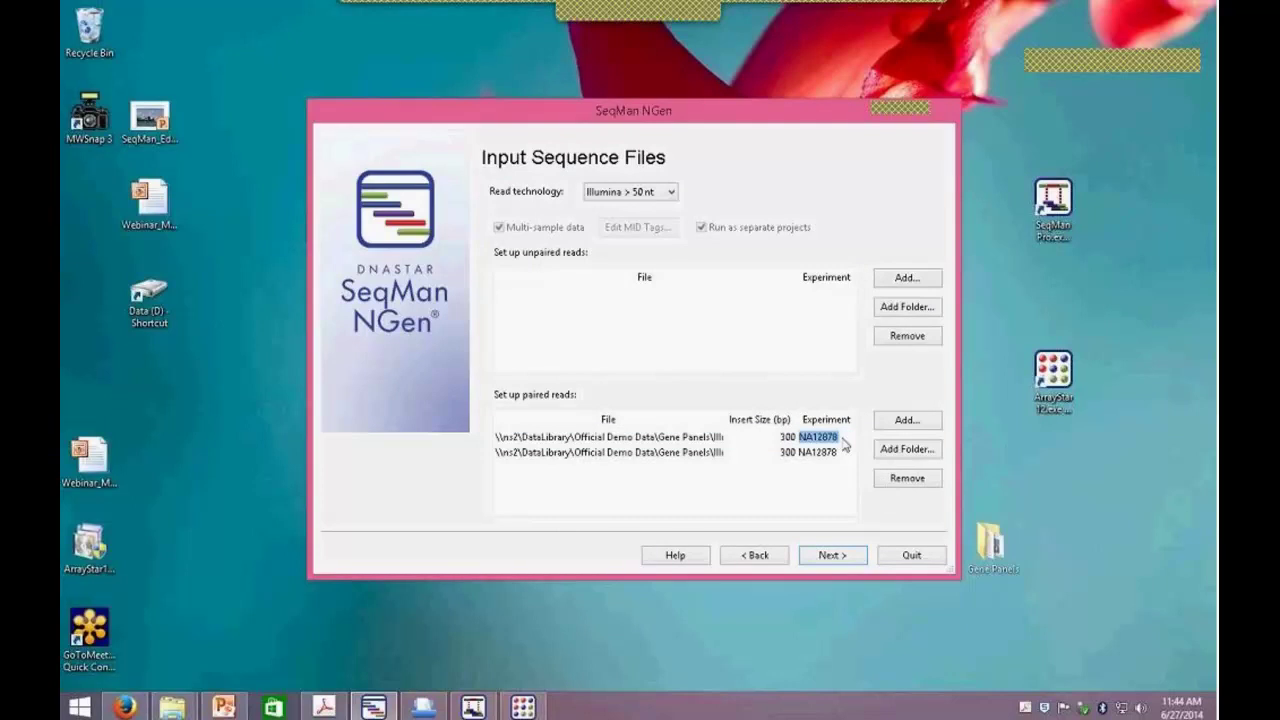
{"action": "left_click", "coordinate": [840, 439]}
{"action": "key", "text": "BackSpace"}
{"action": "key", "text": "BackSpace"}
{"action": "key", "text": "BackSpace"}
{"action": "key", "text": "BackSpace"}
{"action": "key", "text": "BackSpace"}
{"action": "key", "text": "BackSpace"}
{"action": "key", "text": "BackSpace"}
{"action": "type", "text": "tumor"}
Rename the second paired-read file's experiment as normal and continue to the experiment setup.
{"action": "left_click", "coordinate": [832, 453]}
{"action": "left_click", "coordinate": [845, 451]}
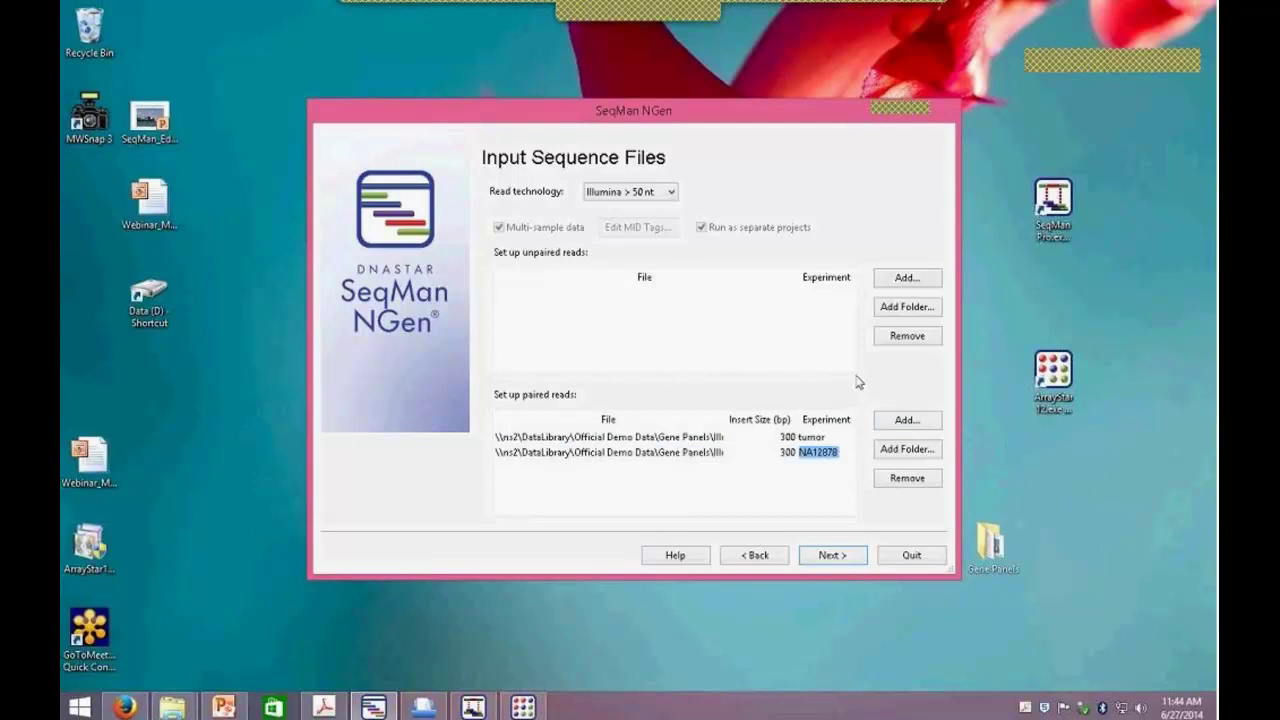
{"action": "type", "text": "normal"}
{"action": "left_click", "coordinate": [833, 557]}
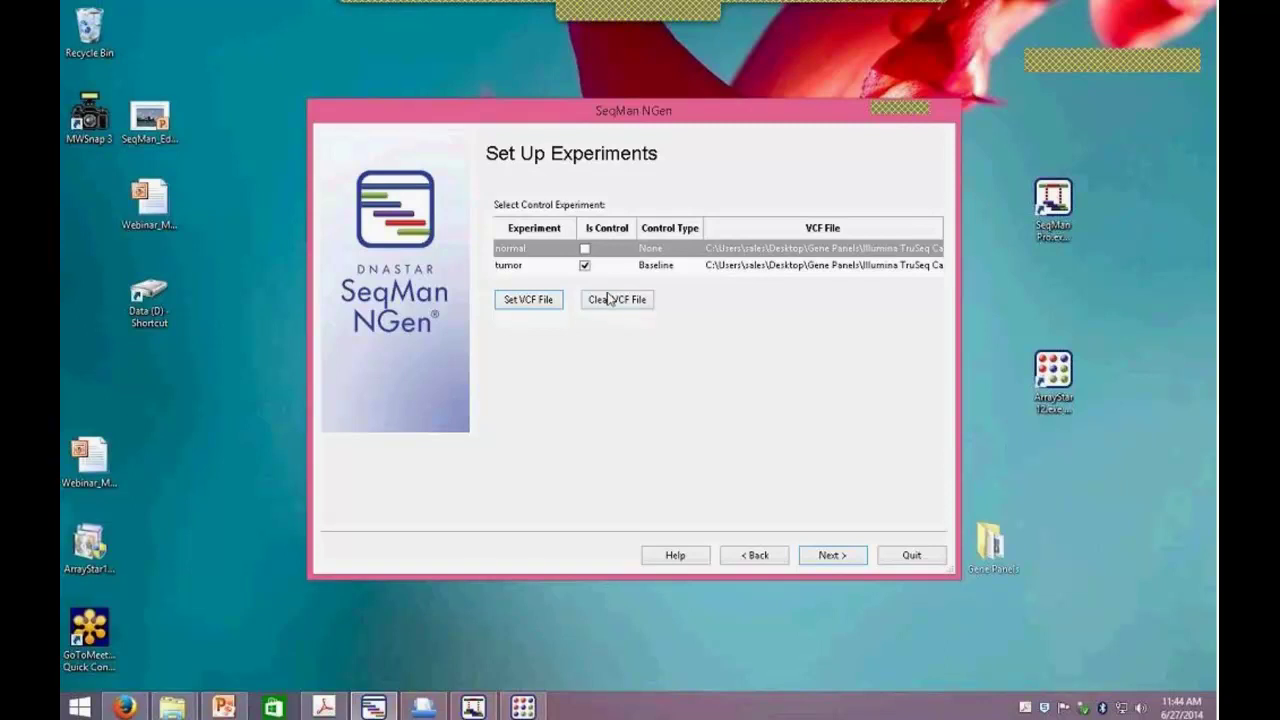
Make the normal experiment the control instead of tumor, with the control type Baseline.
{"action": "left_click", "coordinate": [585, 248]}
{"action": "left_click", "coordinate": [585, 248]}
{"action": "left_click", "coordinate": [605, 265]}
{"action": "left_click", "coordinate": [585, 265]}
{"action": "left_click", "coordinate": [660, 248]}
{"action": "left_click", "coordinate": [696, 248]}
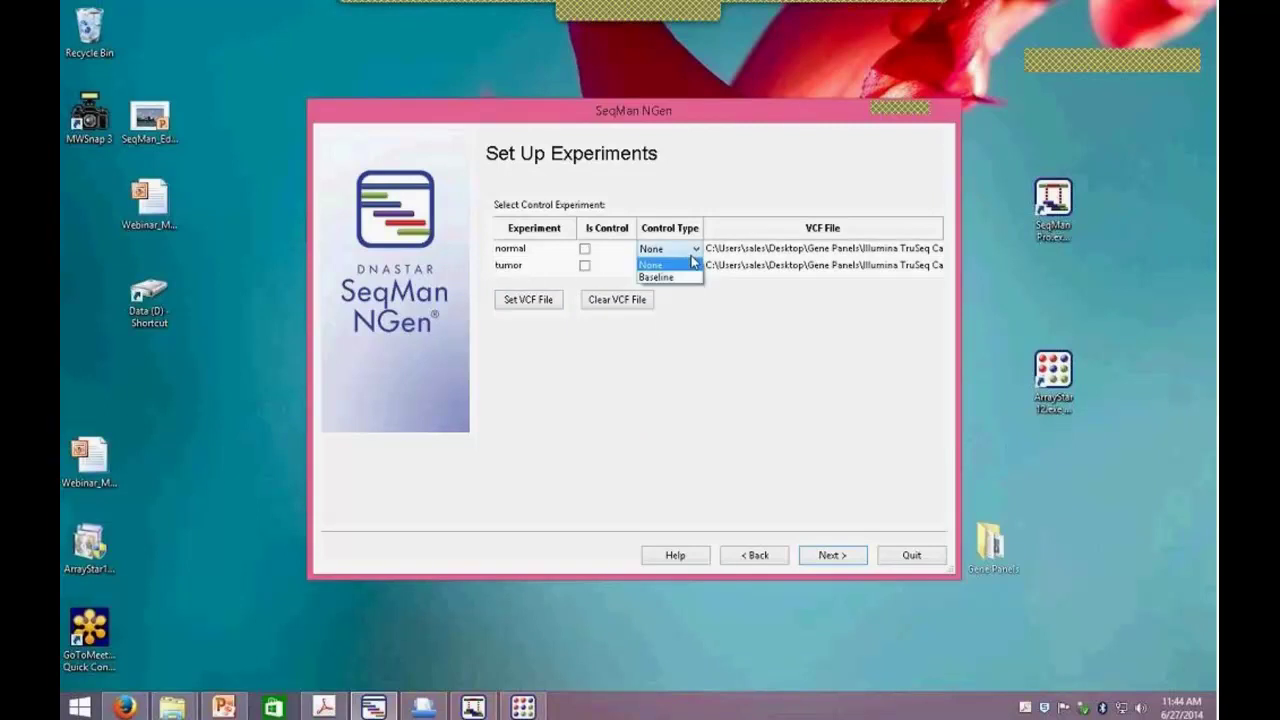
{"action": "left_click", "coordinate": [674, 278]}
Enlarge the setup window to show the full VCF file paths, and continue to the assembly options.
{"action": "left_click_drag", "start_coordinate": [720, 115], "coordinate": [582, 101]}
{"action": "left_click_drag", "start_coordinate": [822, 561], "coordinate": [1080, 622]}
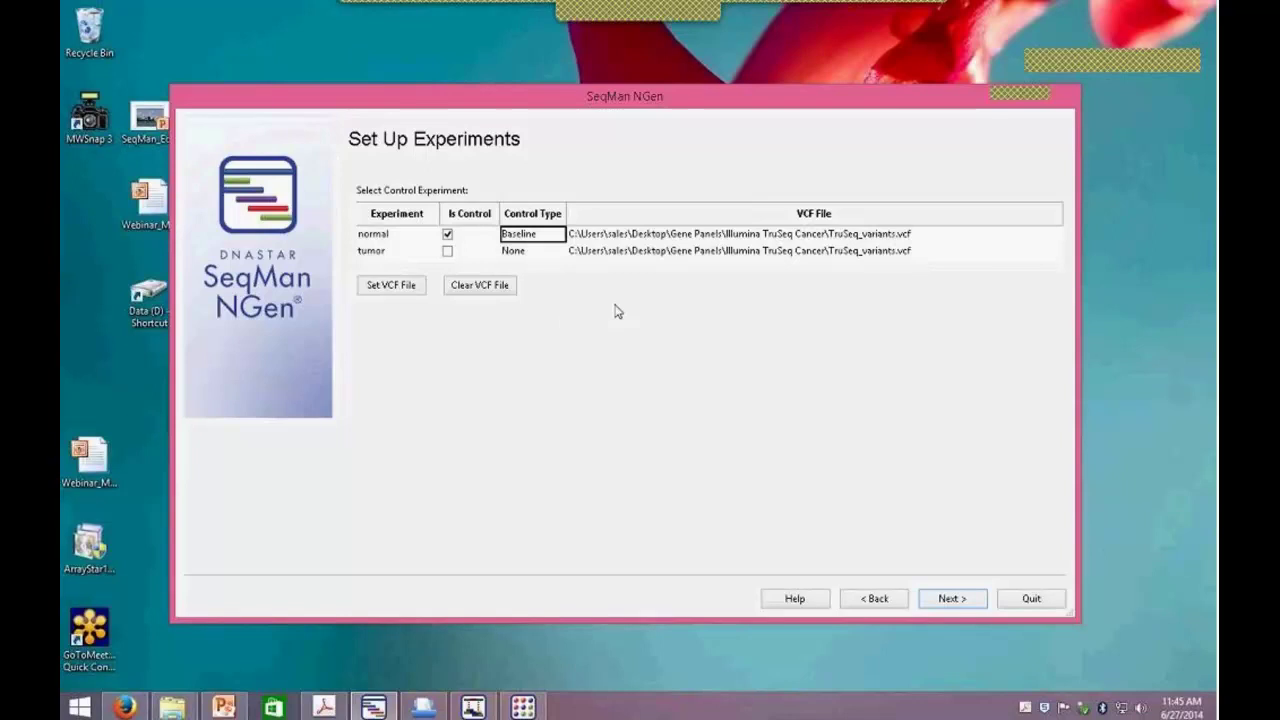
{"action": "left_click", "coordinate": [958, 602]}
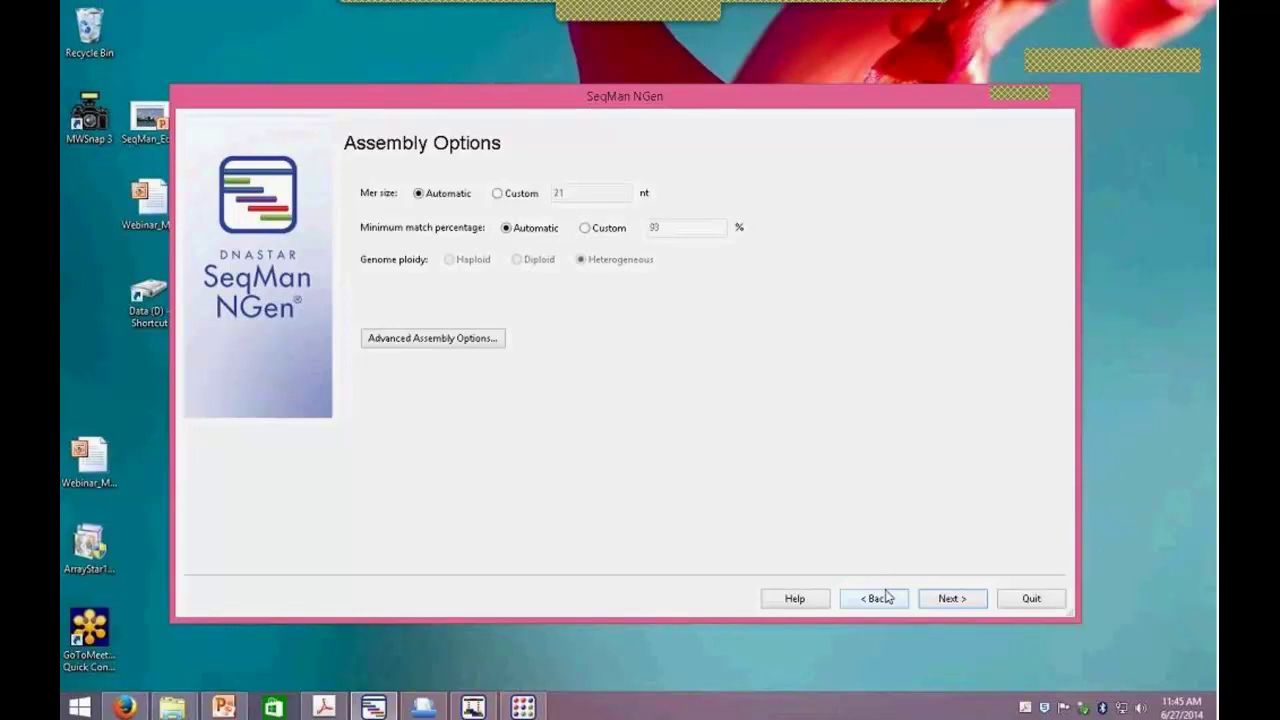
Accept the automatic assembly options to reach the assembly script summary, and switch to the IonTorrent_CCP project in ArrayStar.
{"action": "left_click", "coordinate": [946, 600]}
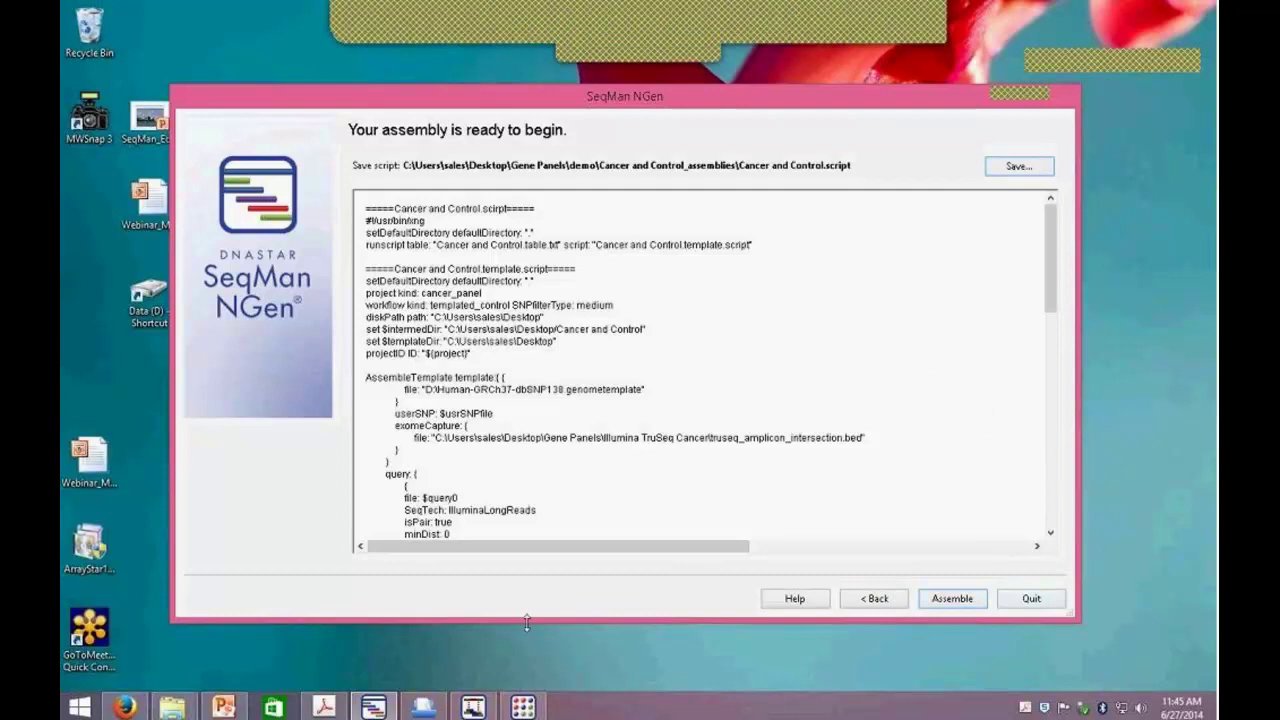
{"action": "left_click", "coordinate": [373, 707]}
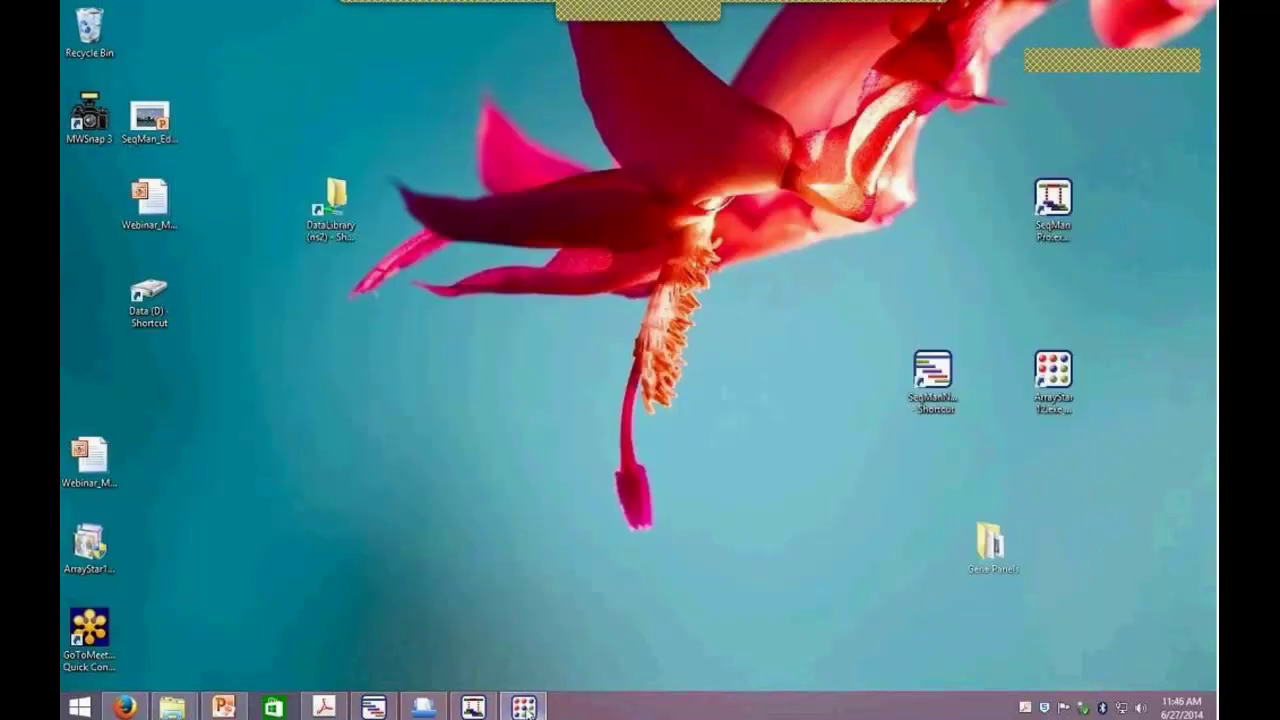
{"action": "left_click", "coordinate": [523, 707]}
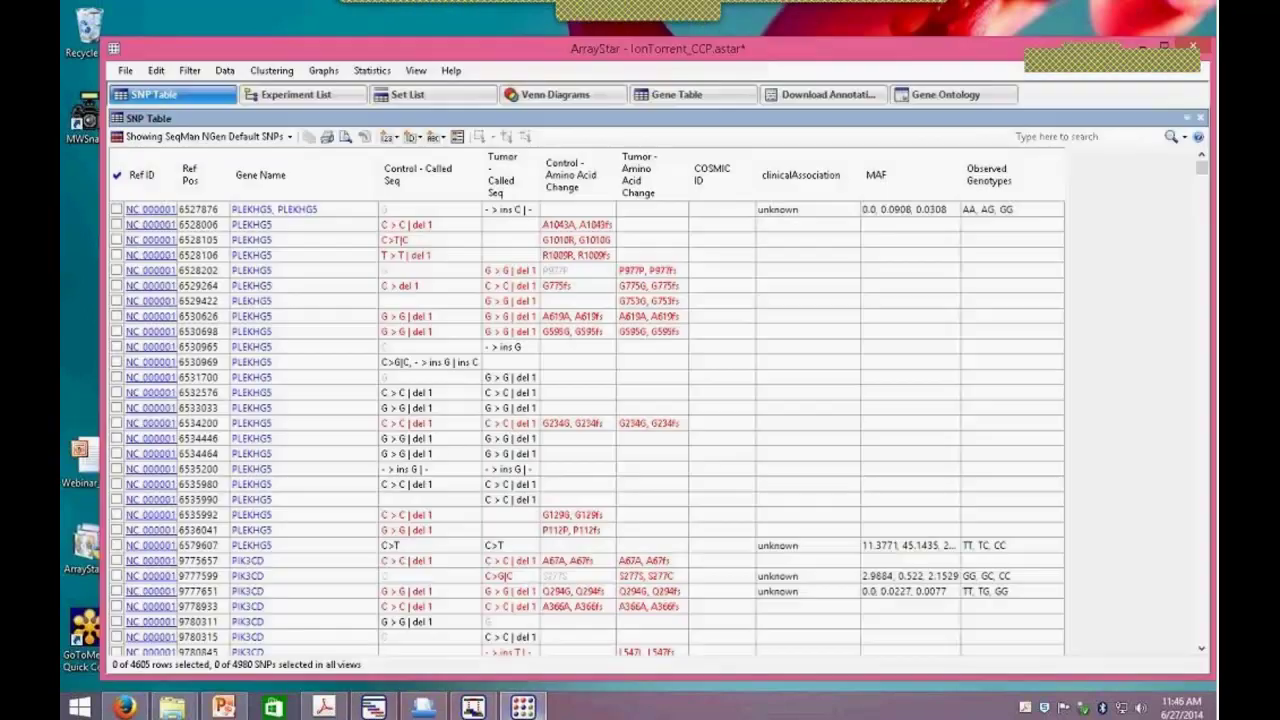
Show the experiment list and try to import SNP experiments into the existing project.
{"action": "left_click", "coordinate": [324, 98]}
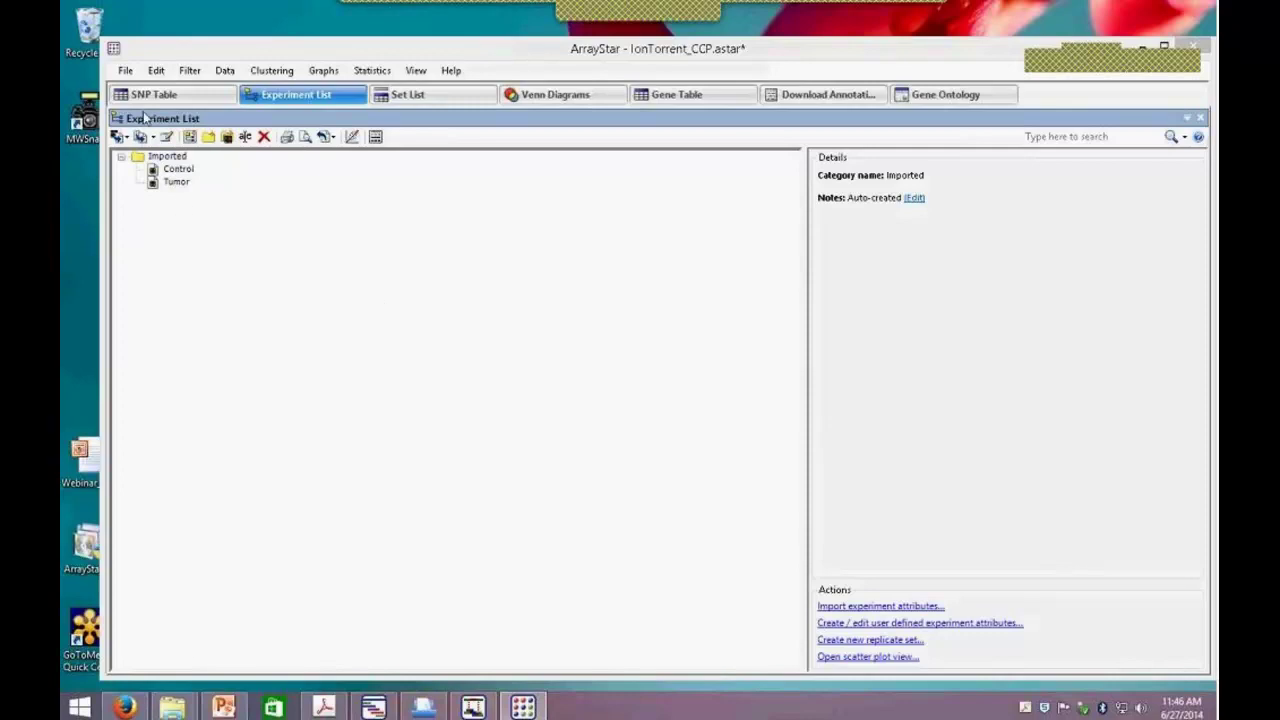
{"action": "left_click", "coordinate": [131, 74]}
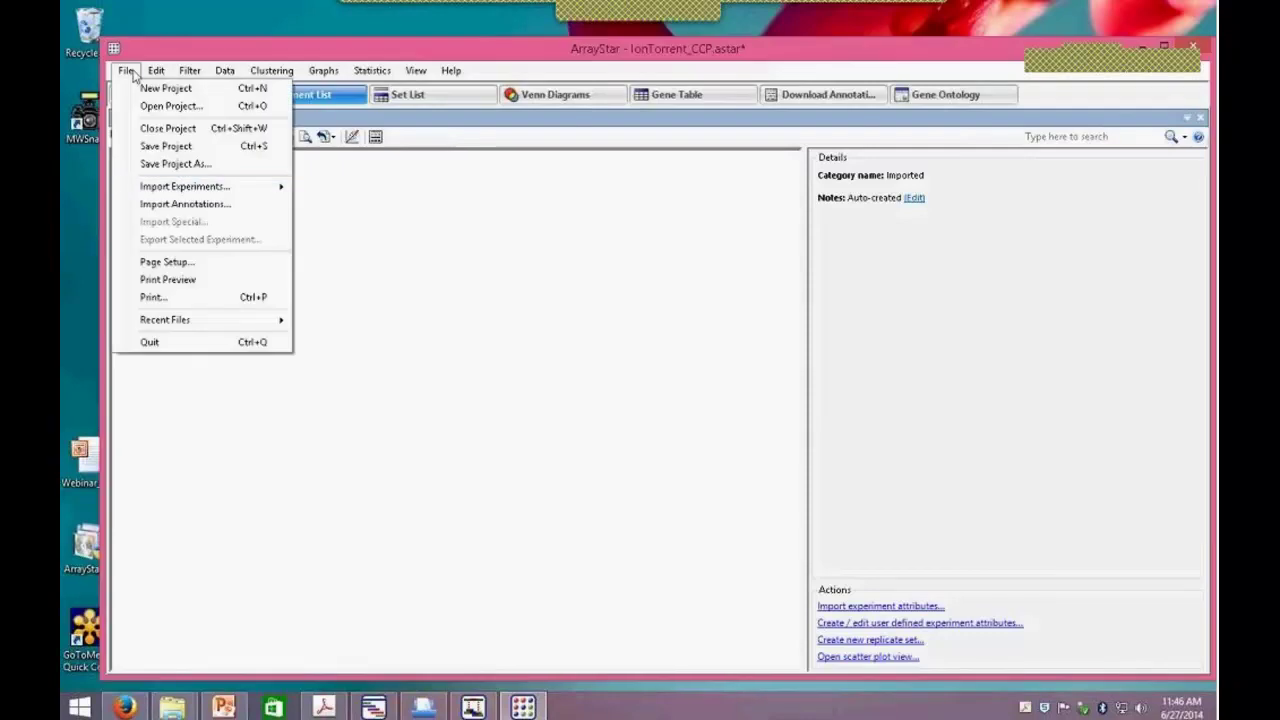
{"action": "mouse_move", "coordinate": [195, 193]}
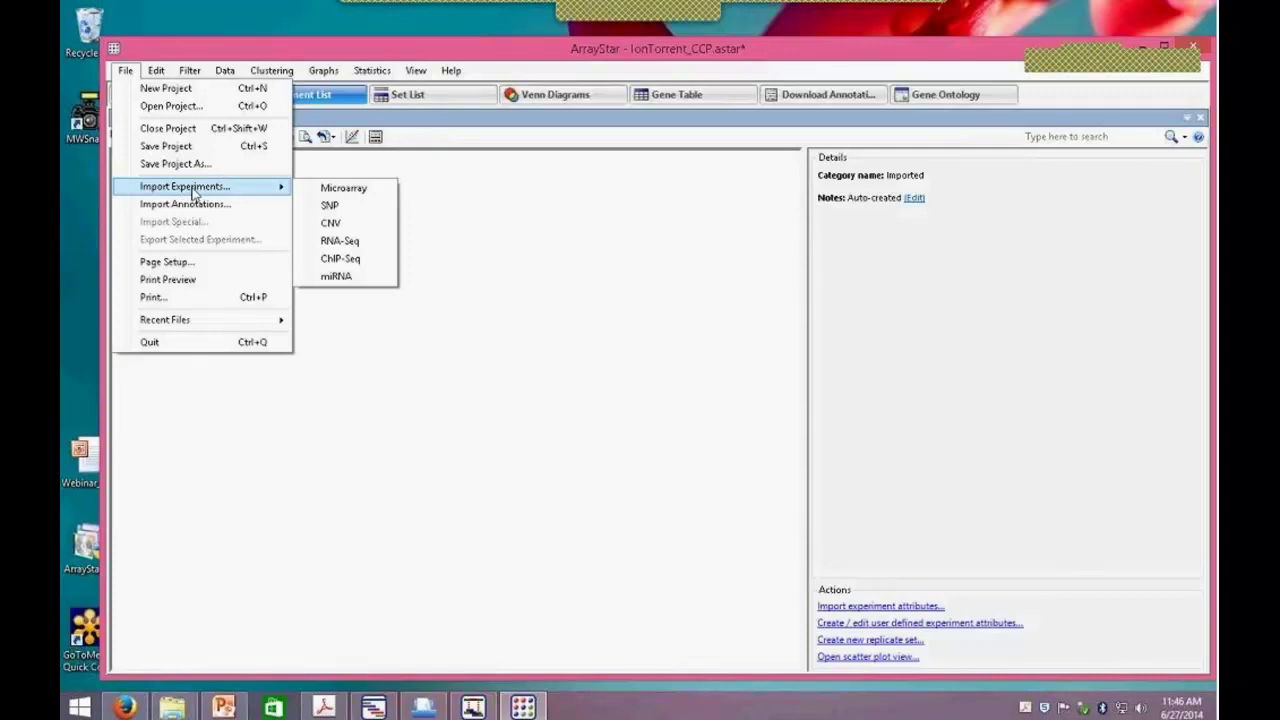
{"action": "left_click", "coordinate": [329, 206]}
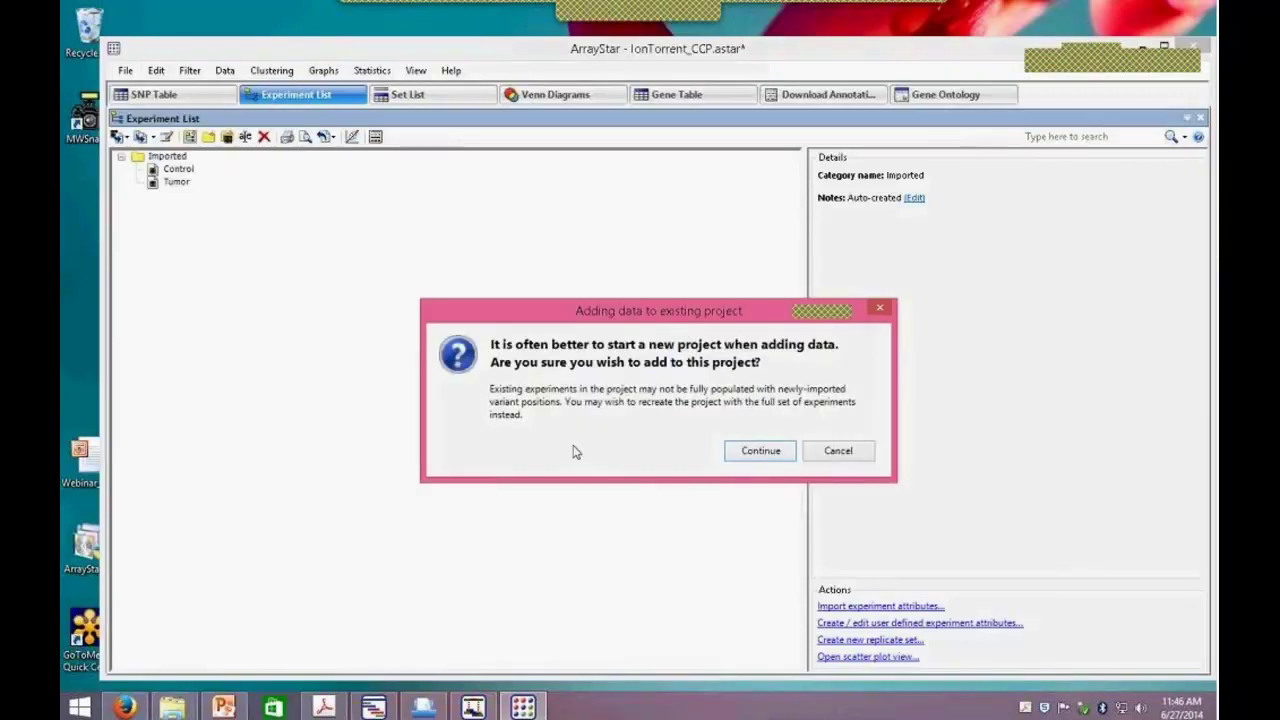
{"action": "left_click", "coordinate": [868, 451]}
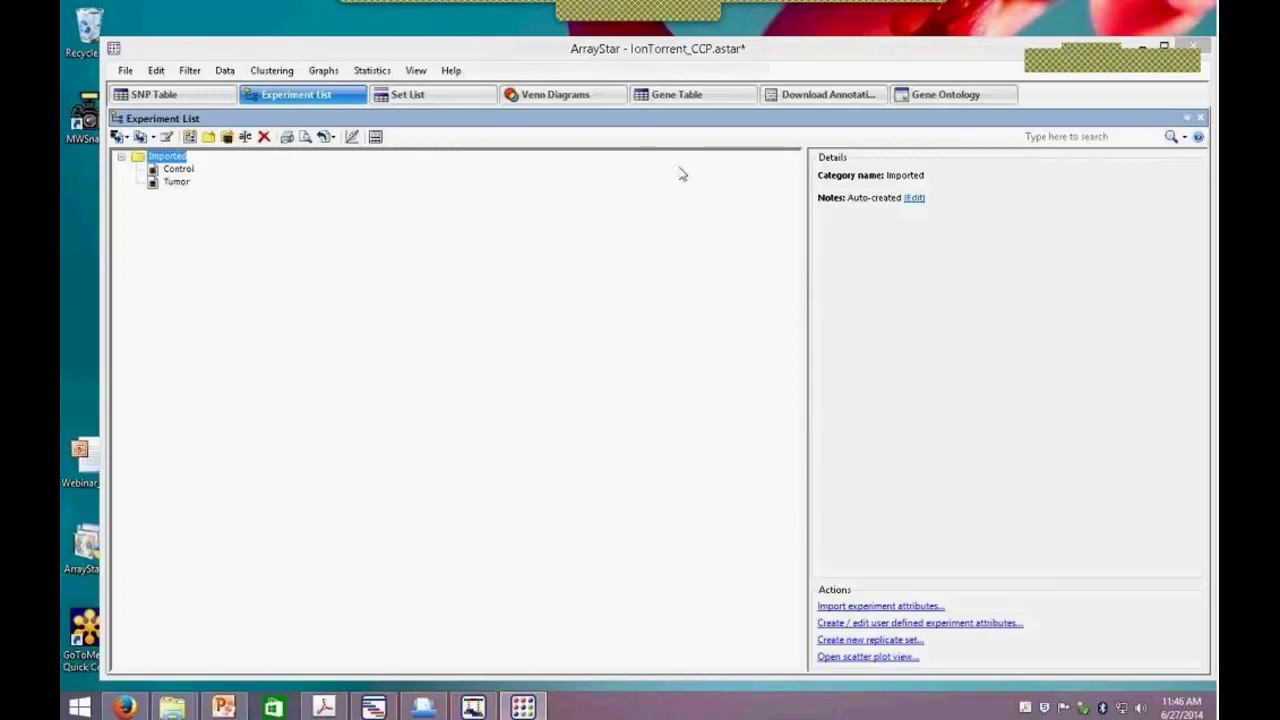
Return to the SNP table and start importing annotations, browsing to the network location \\ns2.
{"action": "left_click", "coordinate": [200, 105]}
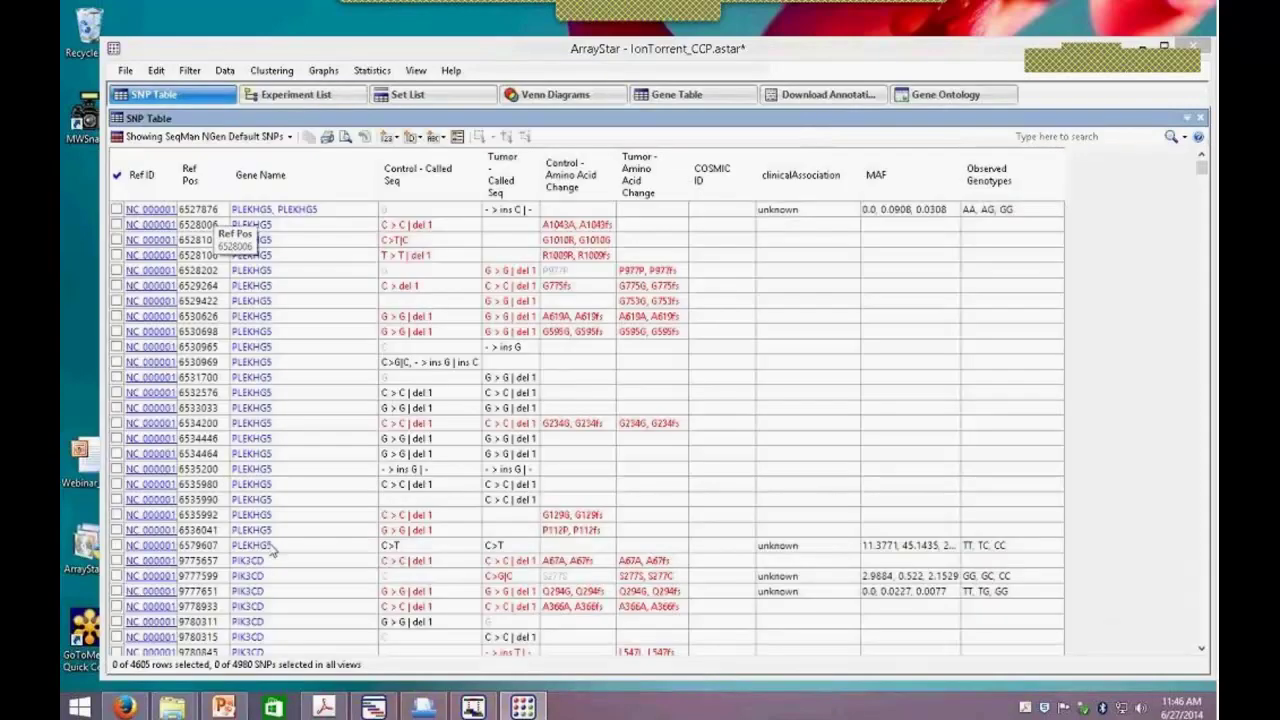
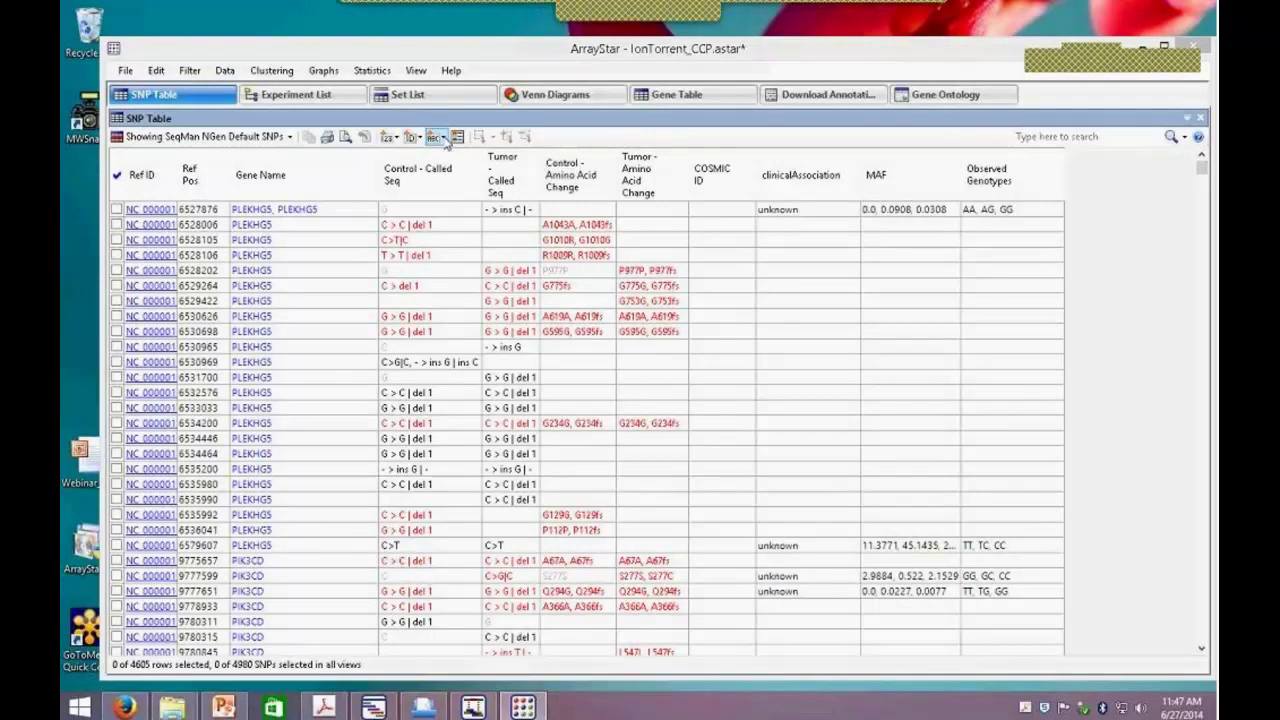
{"action": "mouse_move", "coordinate": [565, 215]}
{"action": "left_click", "coordinate": [125, 70]}
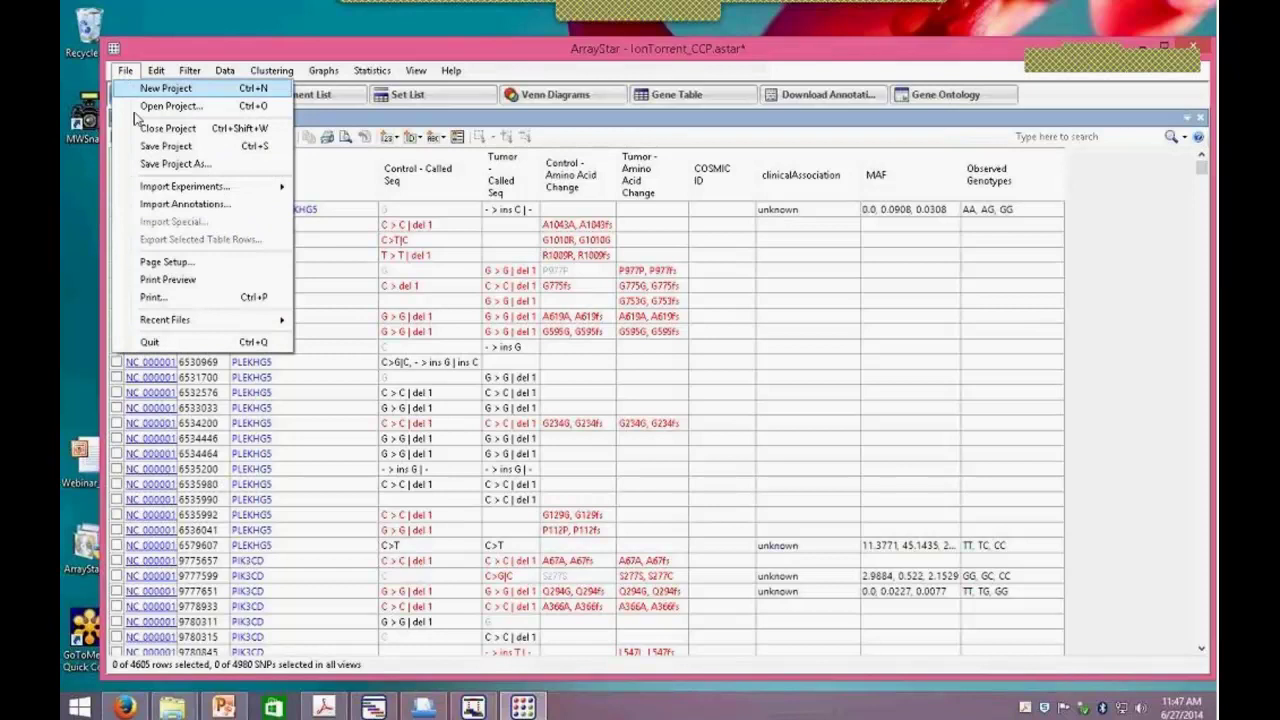
{"action": "left_click", "coordinate": [177, 206]}
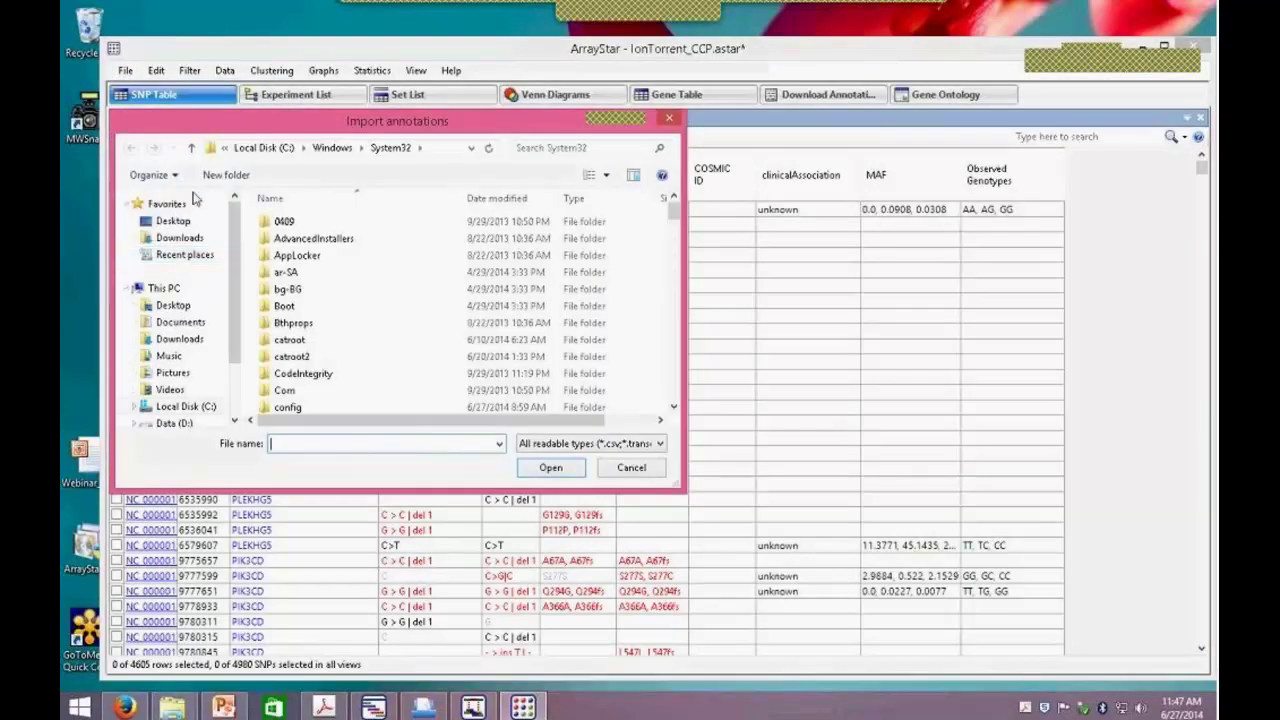
{"action": "left_click", "coordinate": [175, 222]}
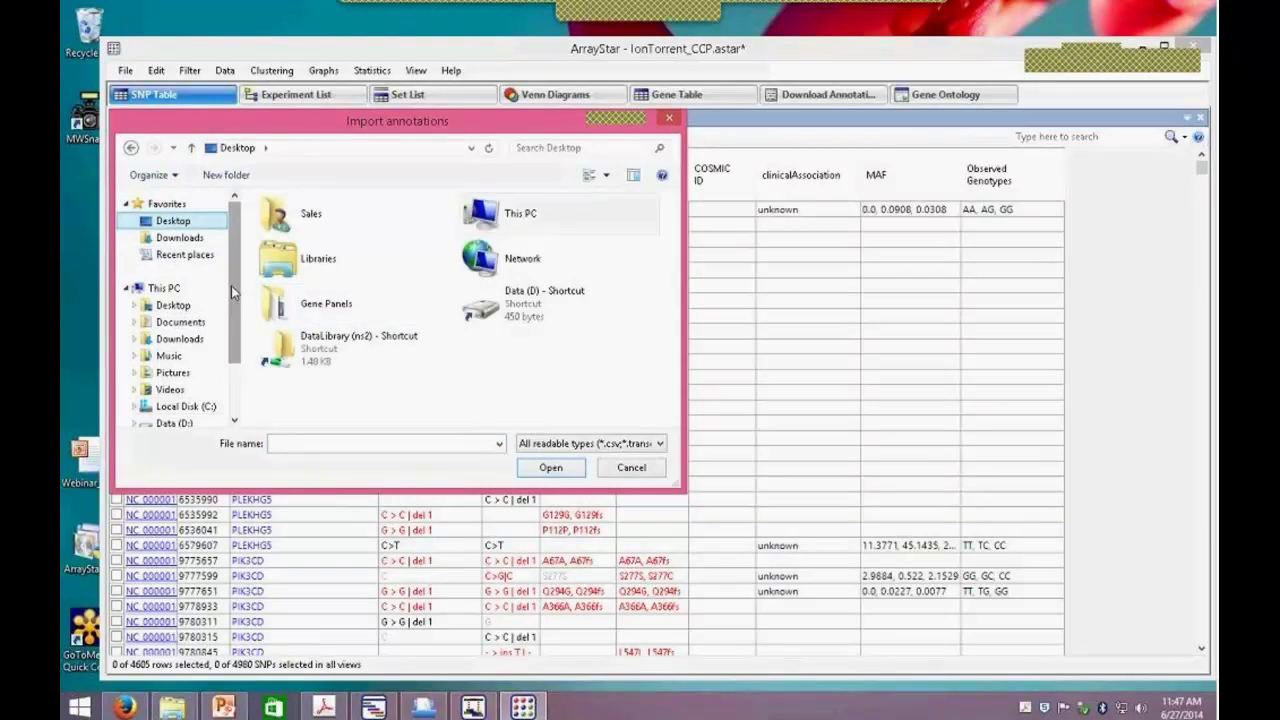
{"action": "double_click", "coordinate": [324, 310]}
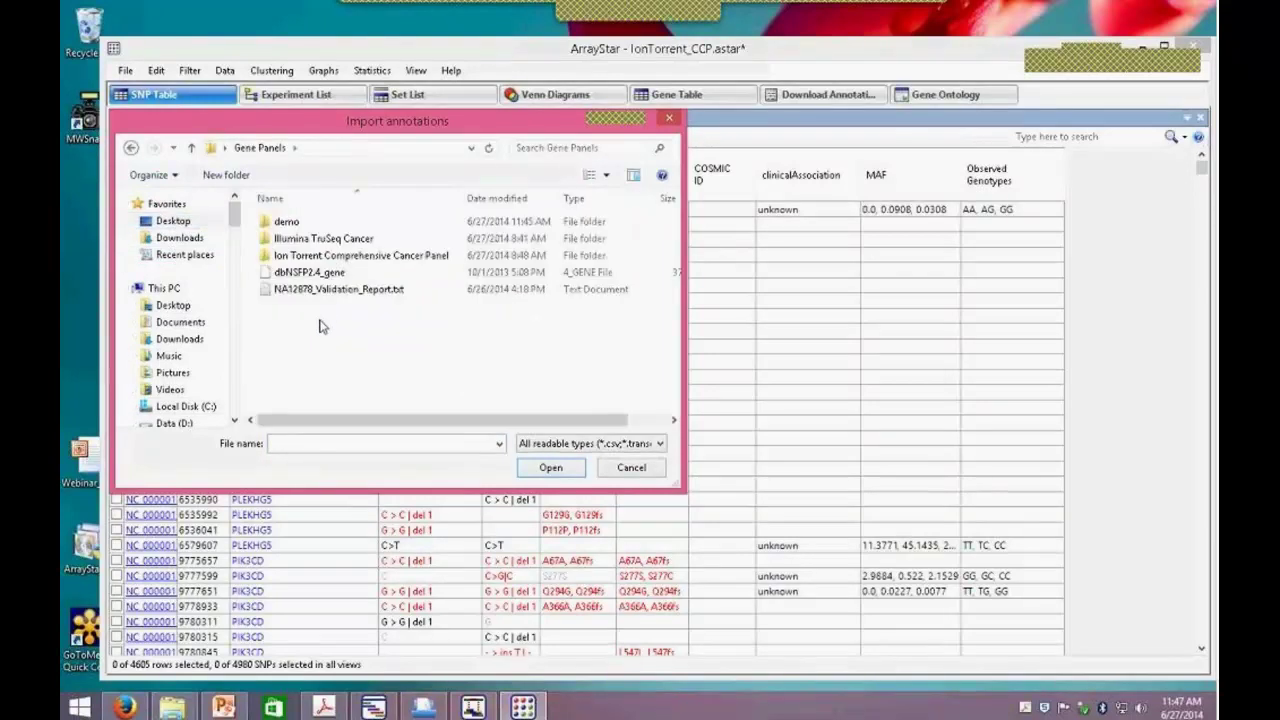
{"action": "left_click", "coordinate": [315, 148]}
{"action": "type", "text": "\\\\ns2"}
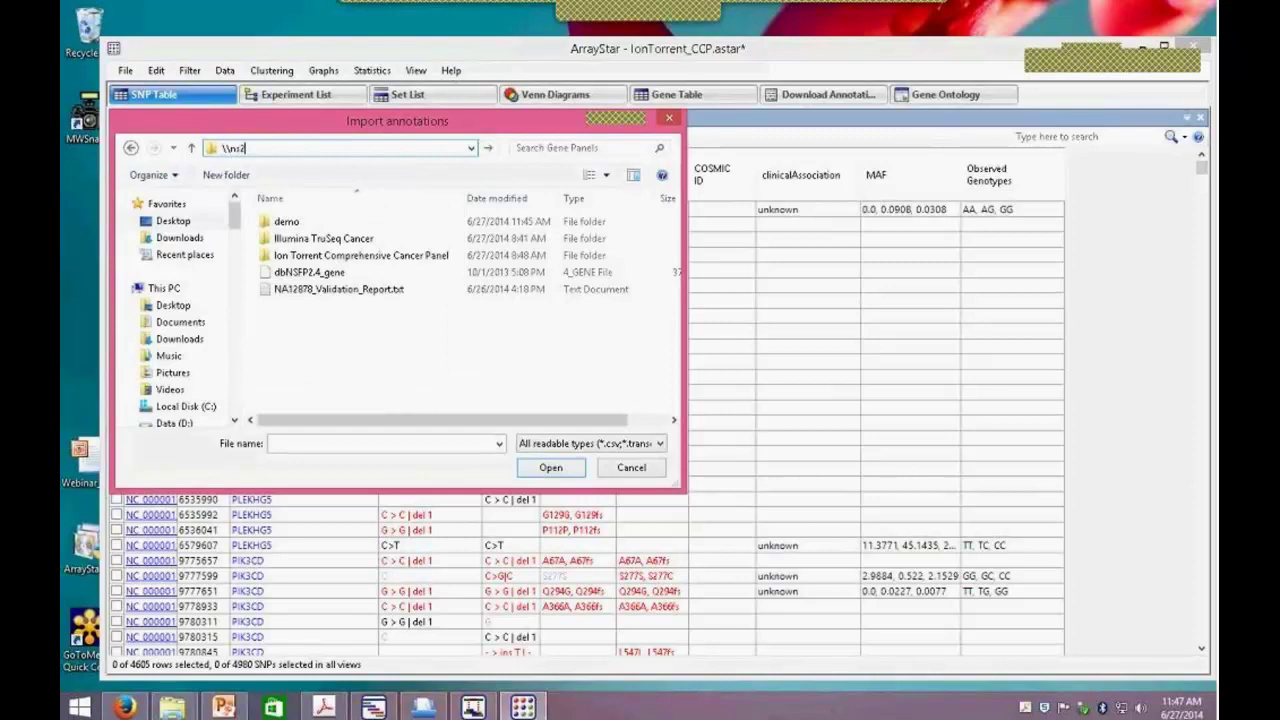
{"action": "key", "text": "Return"}
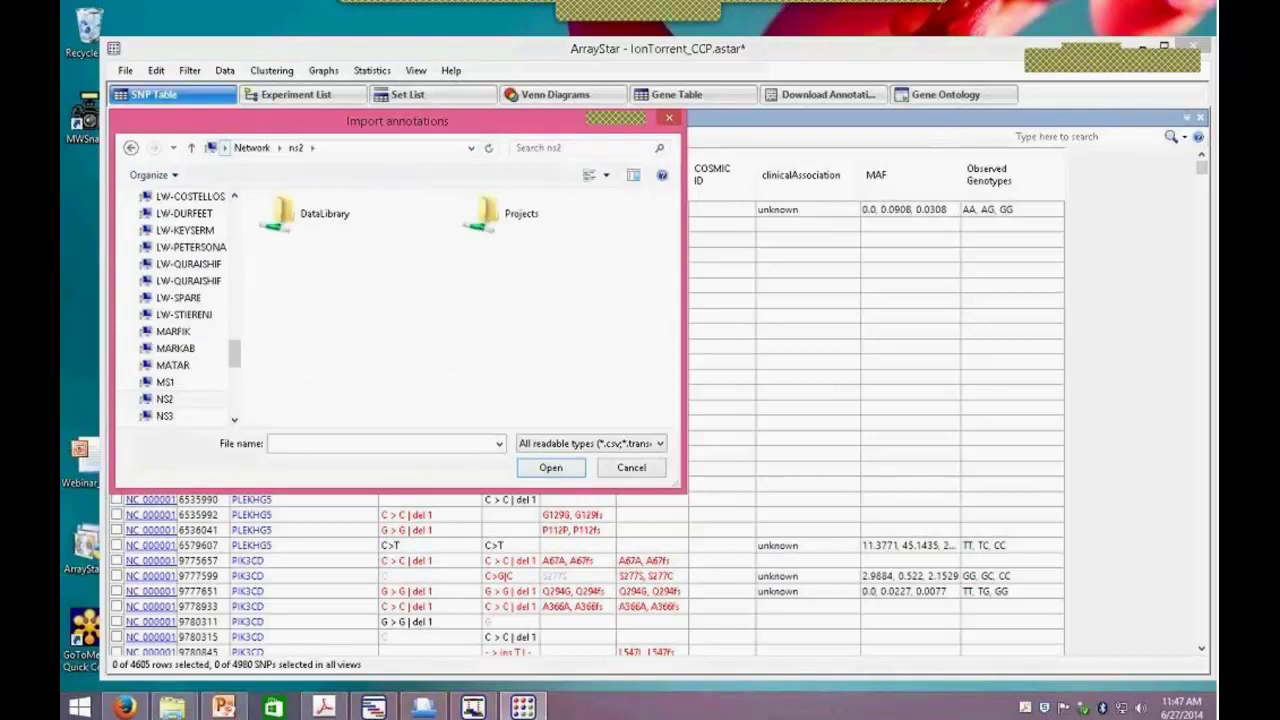
Choose the chr1 snps_indels VCF in DataLibrary's VCF SNP databases, under Exome Variant Database (Wash U) 6500-v2-ssa137, and cancel the annotation import.
{"action": "double_click", "coordinate": [313, 226]}
{"action": "scroll", "coordinate": [668, 343], "scroll_direction": "down", "scroll_amount": 12}
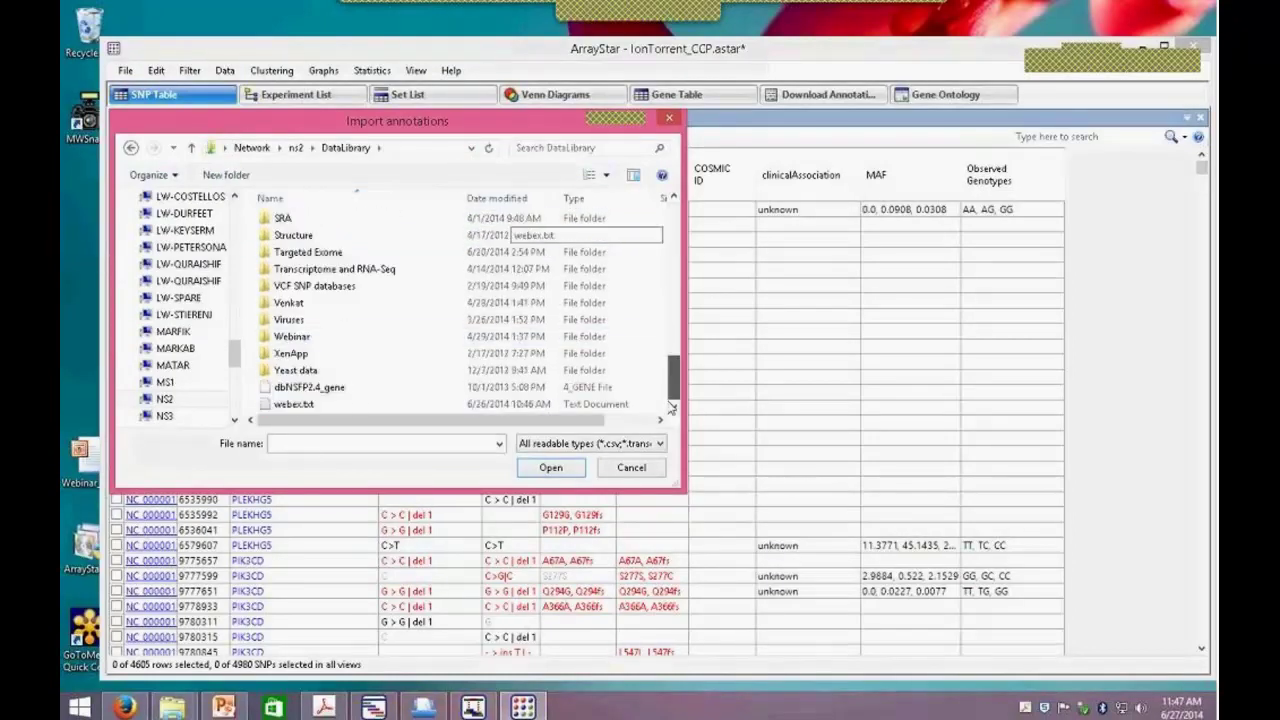
{"action": "double_click", "coordinate": [530, 286]}
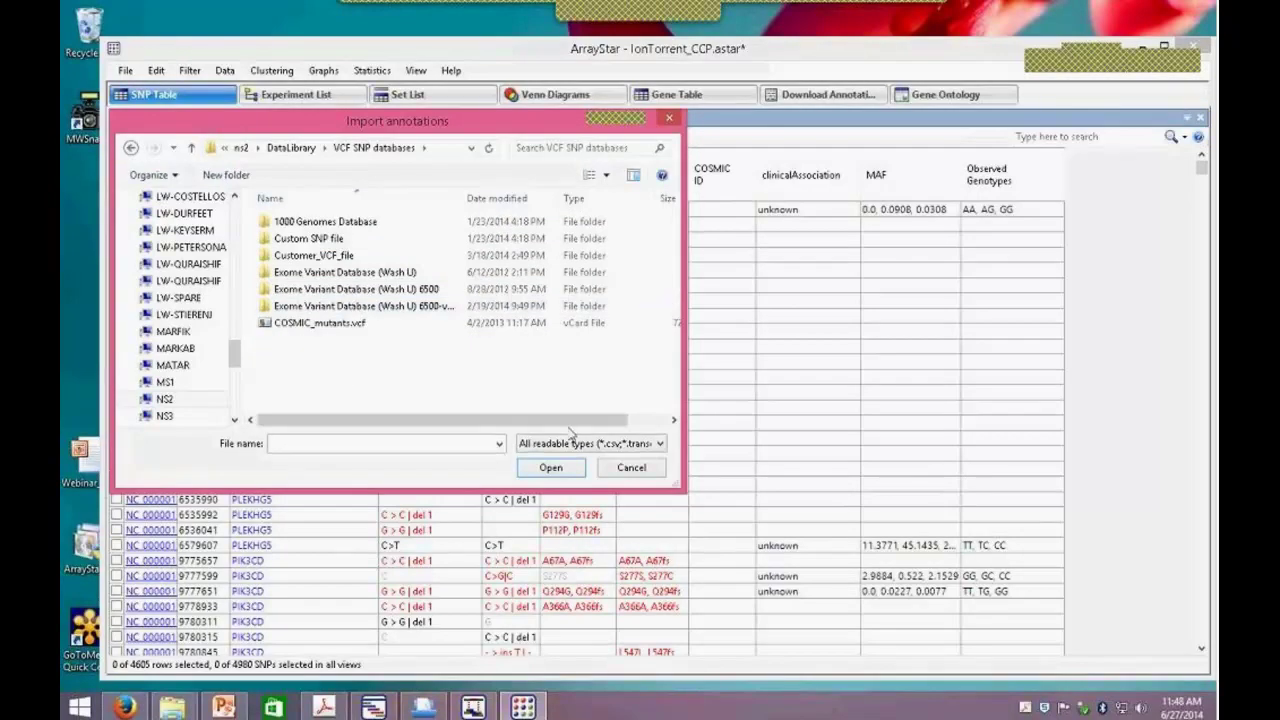
{"action": "mouse_move", "coordinate": [686, 491]}
{"action": "left_mouse_down"}
{"action": "mouse_move", "coordinate": [1088, 488]}
{"action": "mouse_move", "coordinate": [1034, 516]}
{"action": "left_mouse_up"}
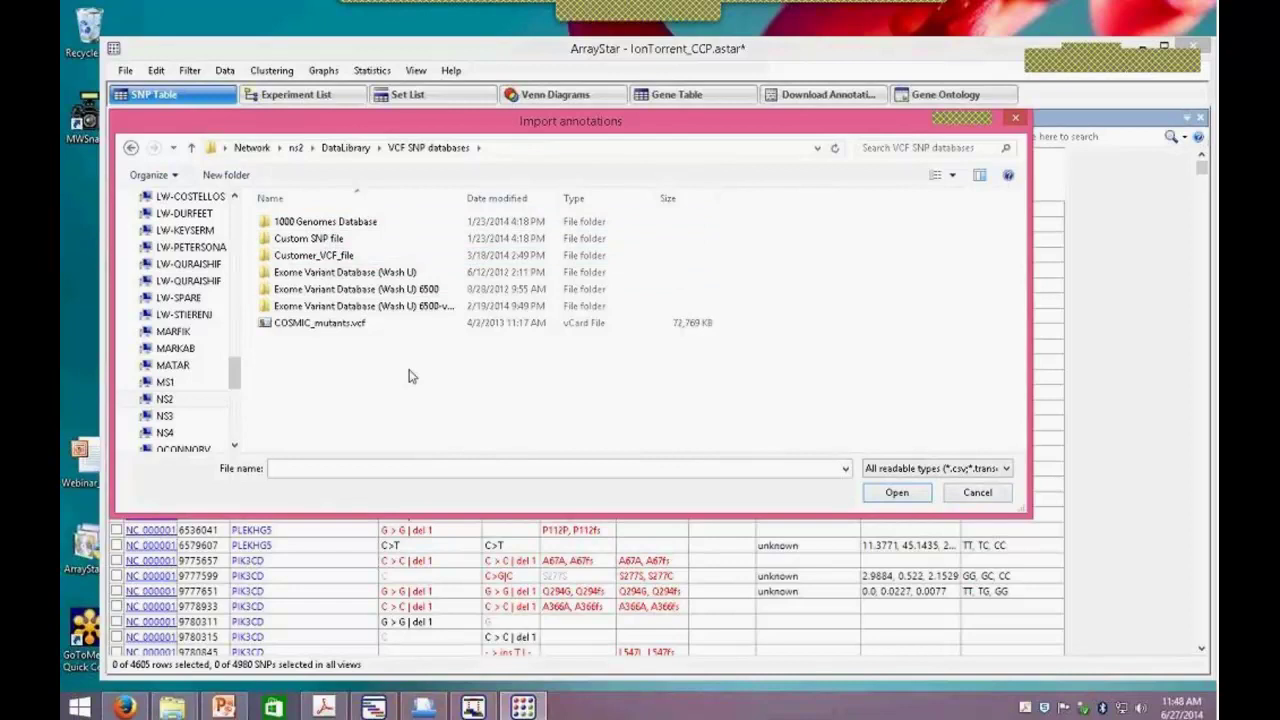
{"action": "double_click", "coordinate": [391, 310]}
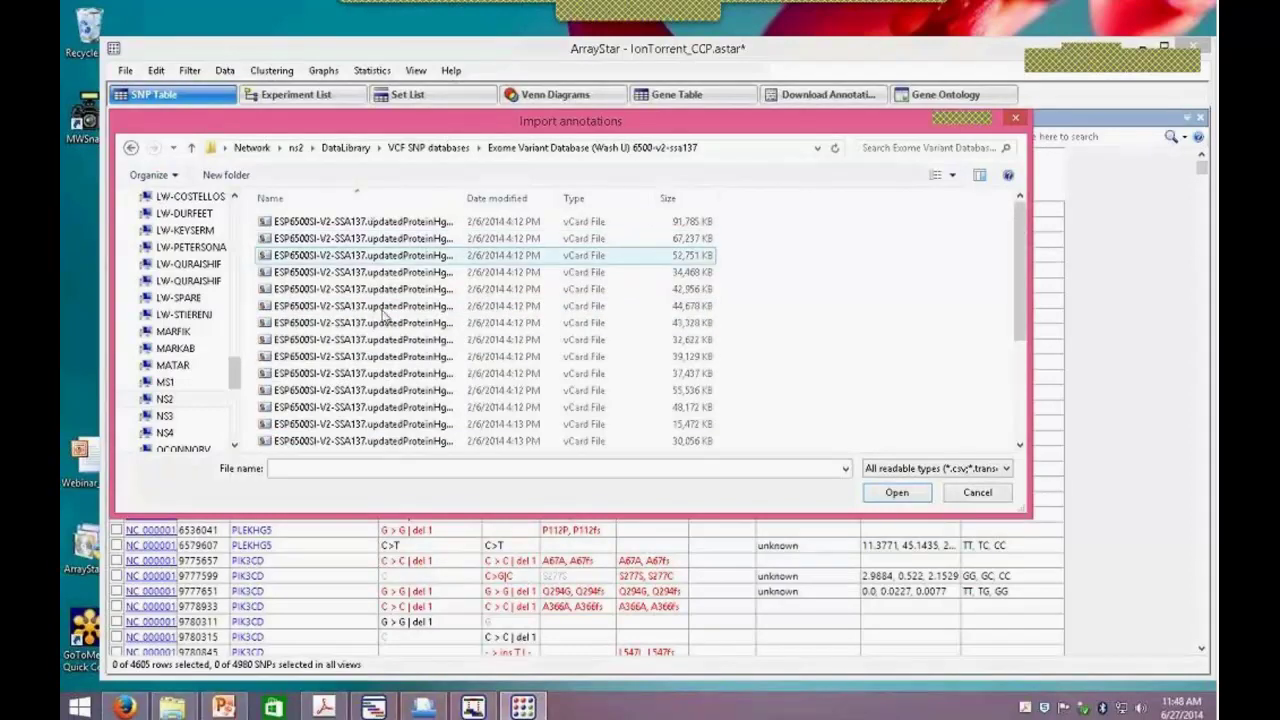
{"action": "left_click", "coordinate": [430, 223]}
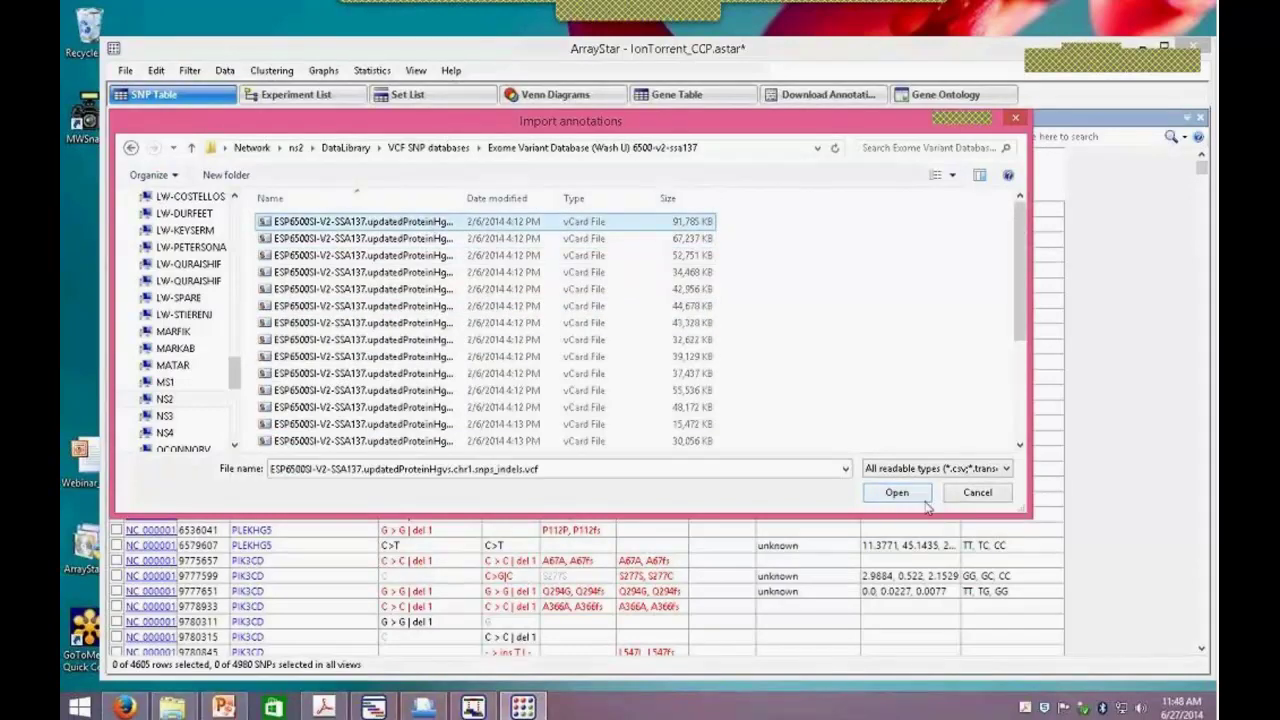
{"action": "left_click", "coordinate": [977, 497]}
Add the cDNAPosition annotation column to the SNP table and remove it again.
{"action": "mouse_move", "coordinate": [462, 542]}
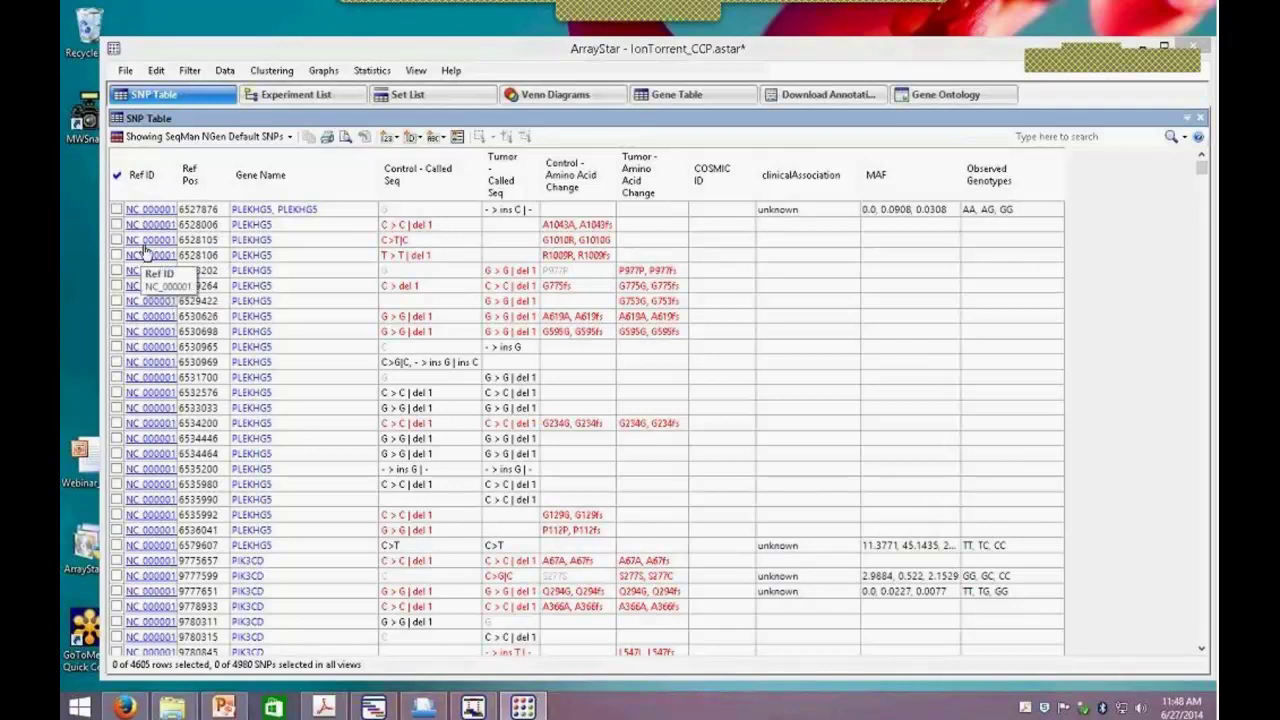
{"action": "left_click", "coordinate": [443, 137]}
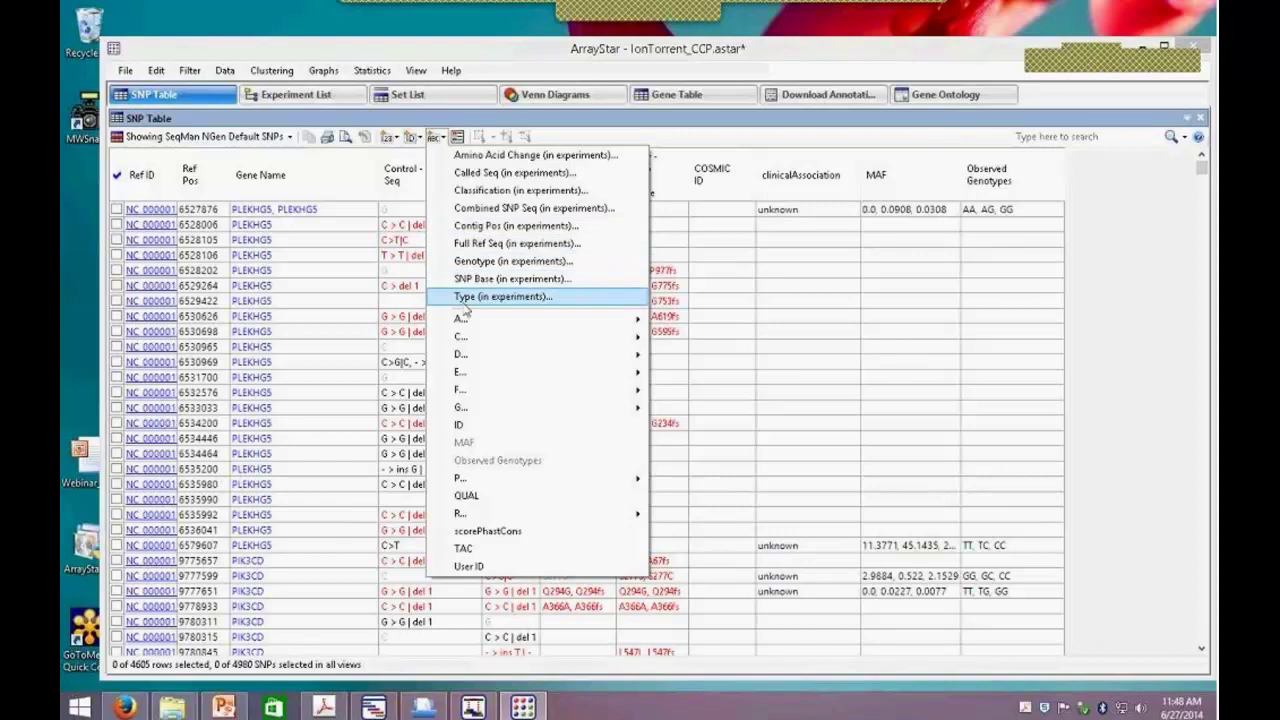
{"action": "mouse_move", "coordinate": [467, 324]}
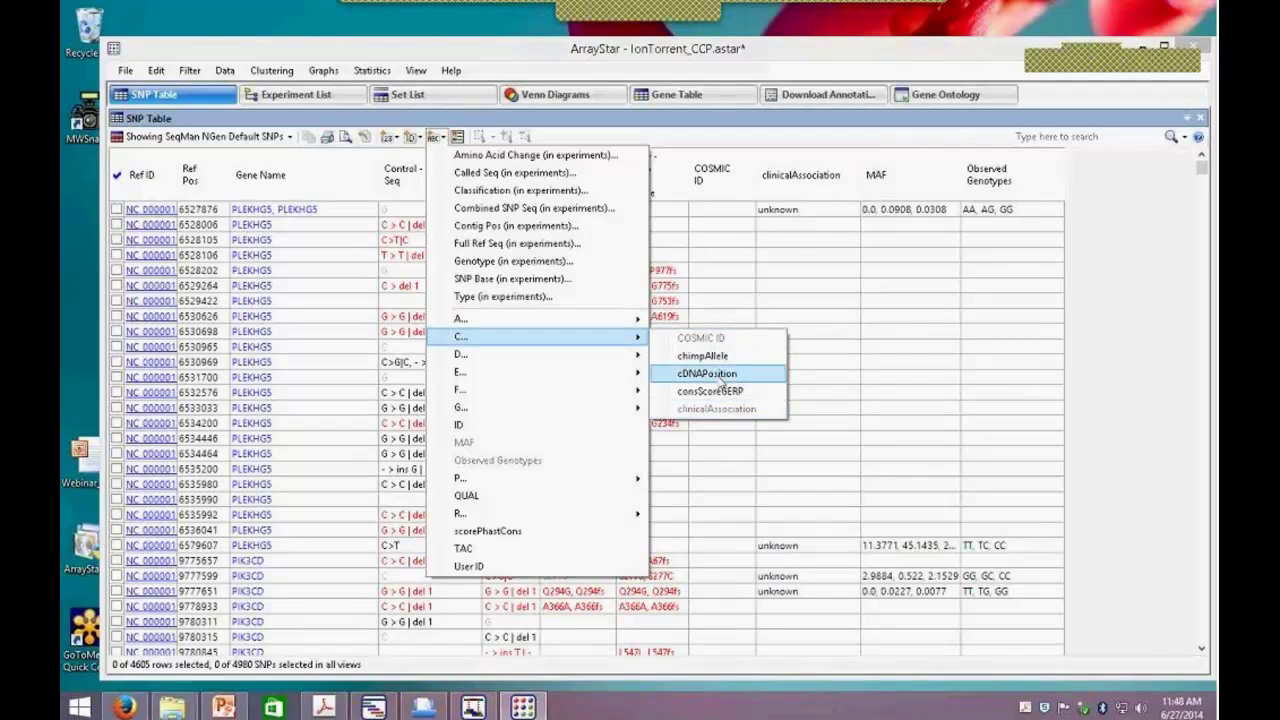
{"action": "left_click", "coordinate": [716, 375]}
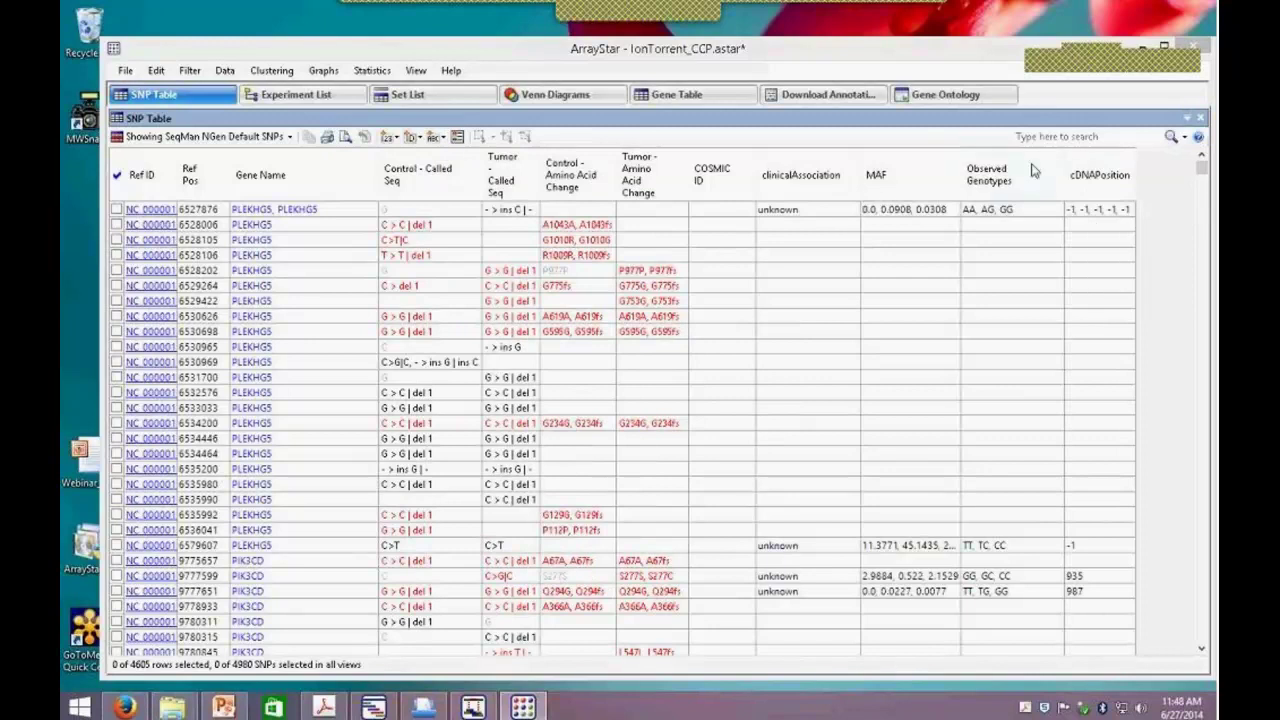
{"action": "right_click", "coordinate": [1093, 190]}
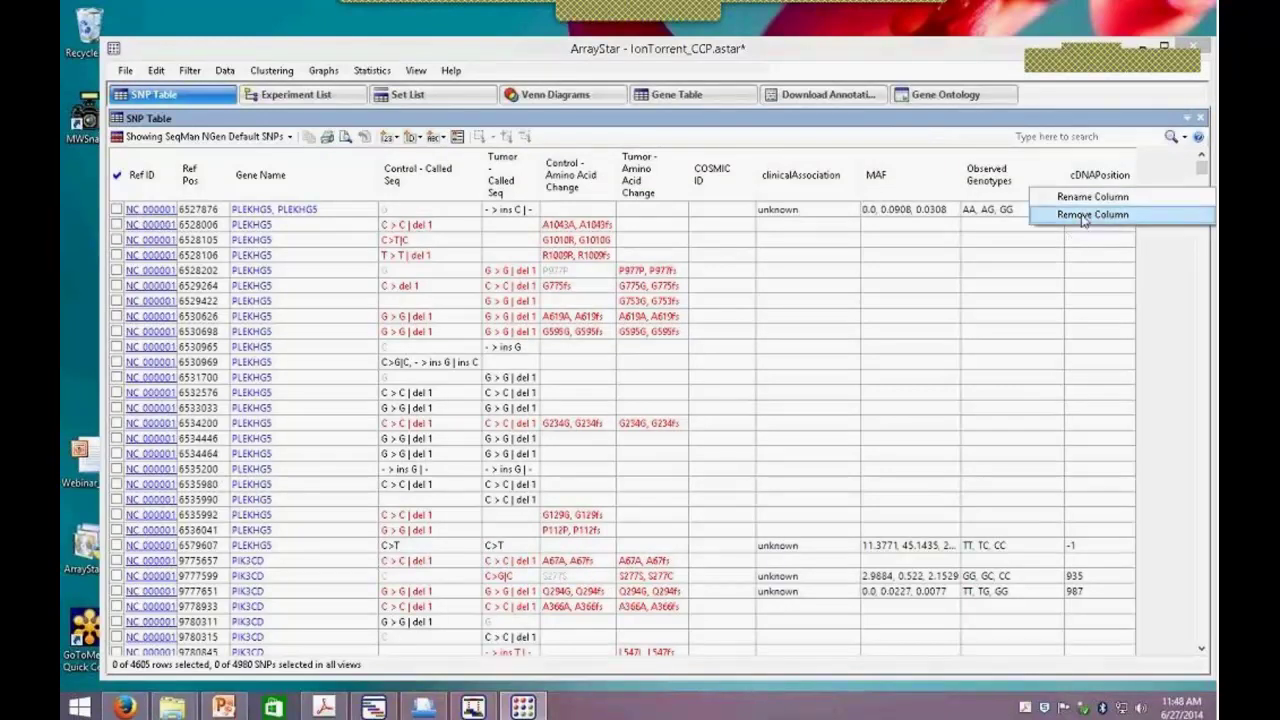
{"action": "left_click", "coordinate": [1060, 215]}
{"action": "left_click", "coordinate": [444, 143]}
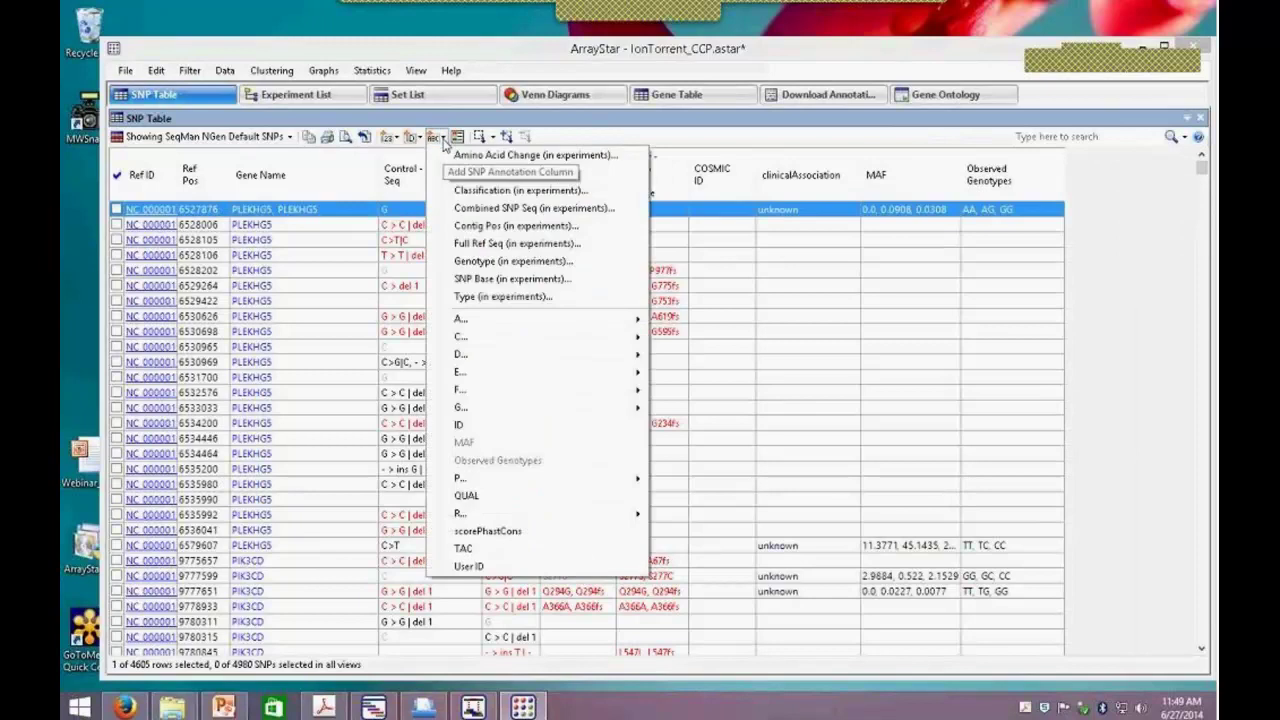
{"action": "mouse_move", "coordinate": [460, 364]}
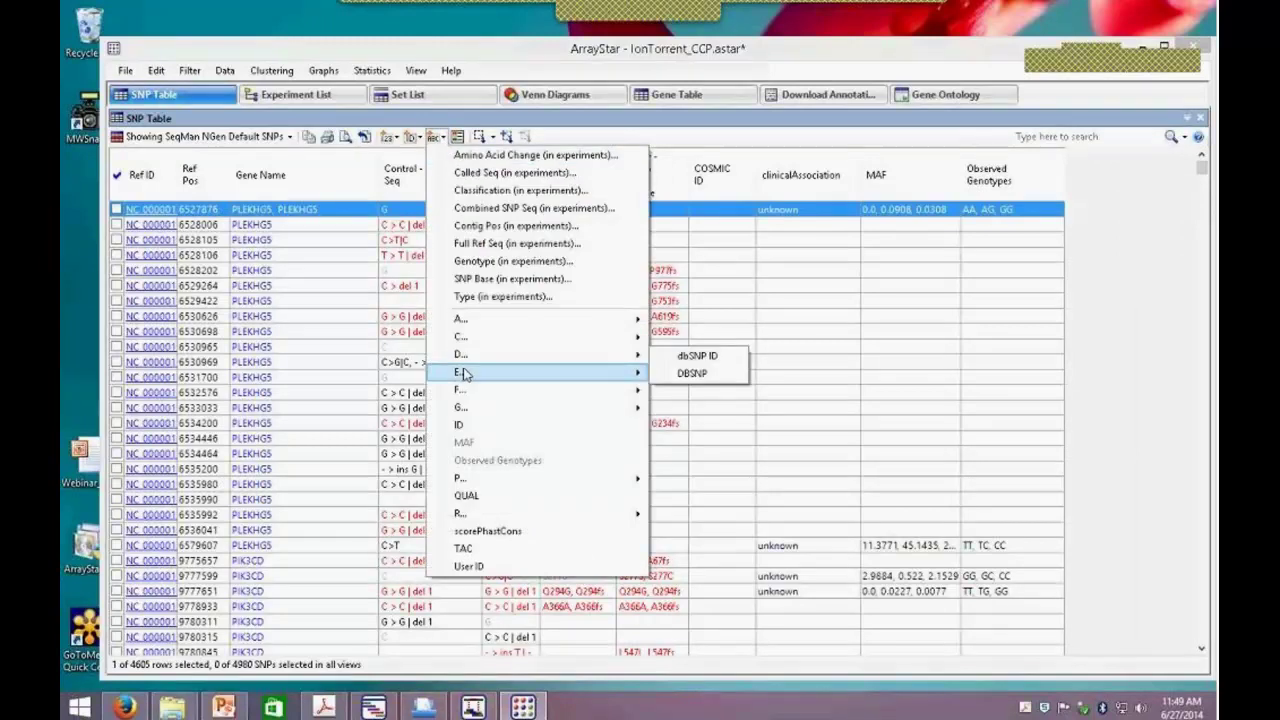
{"action": "mouse_move", "coordinate": [467, 396]}
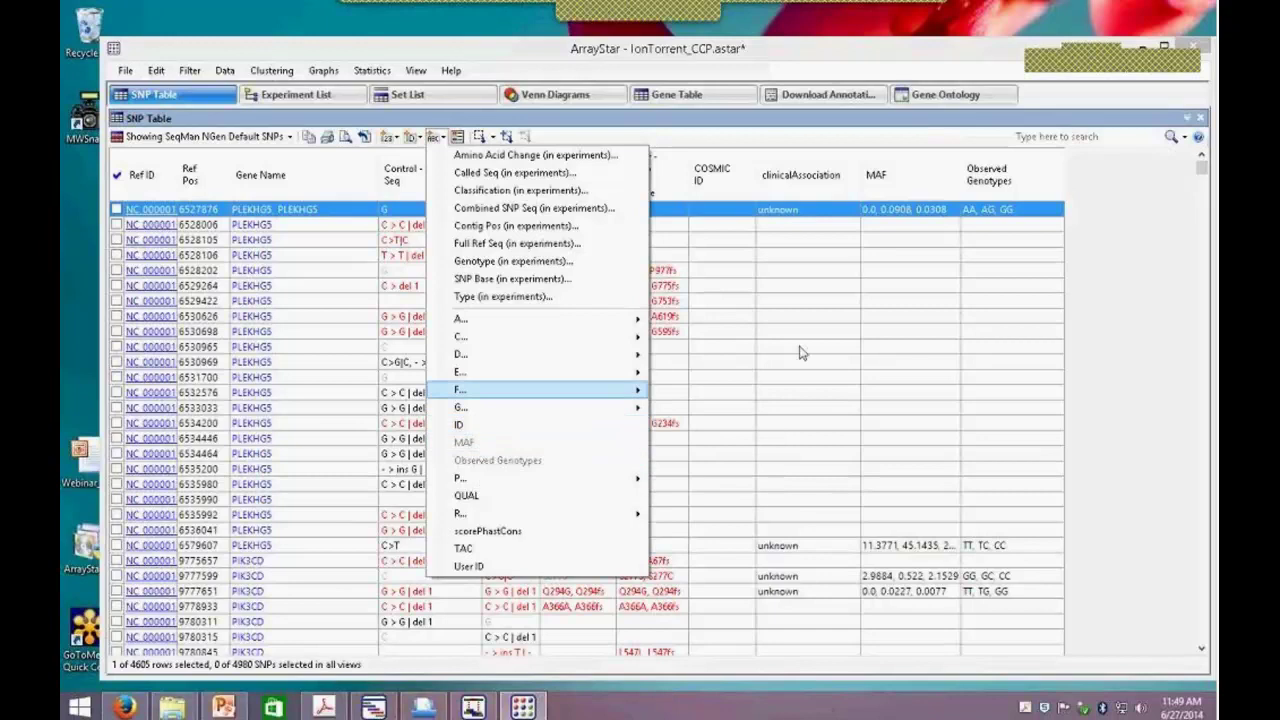
{"action": "left_click", "coordinate": [846, 332]}
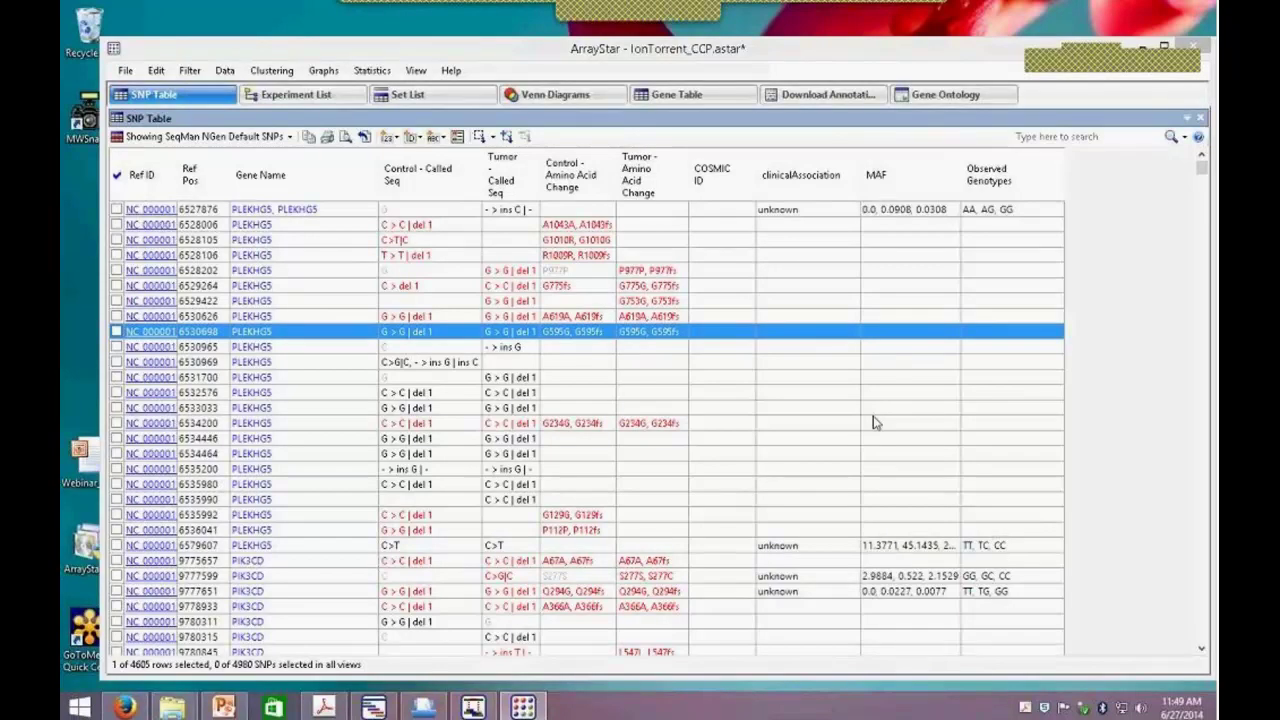
{"action": "mouse_move", "coordinate": [667, 401]}
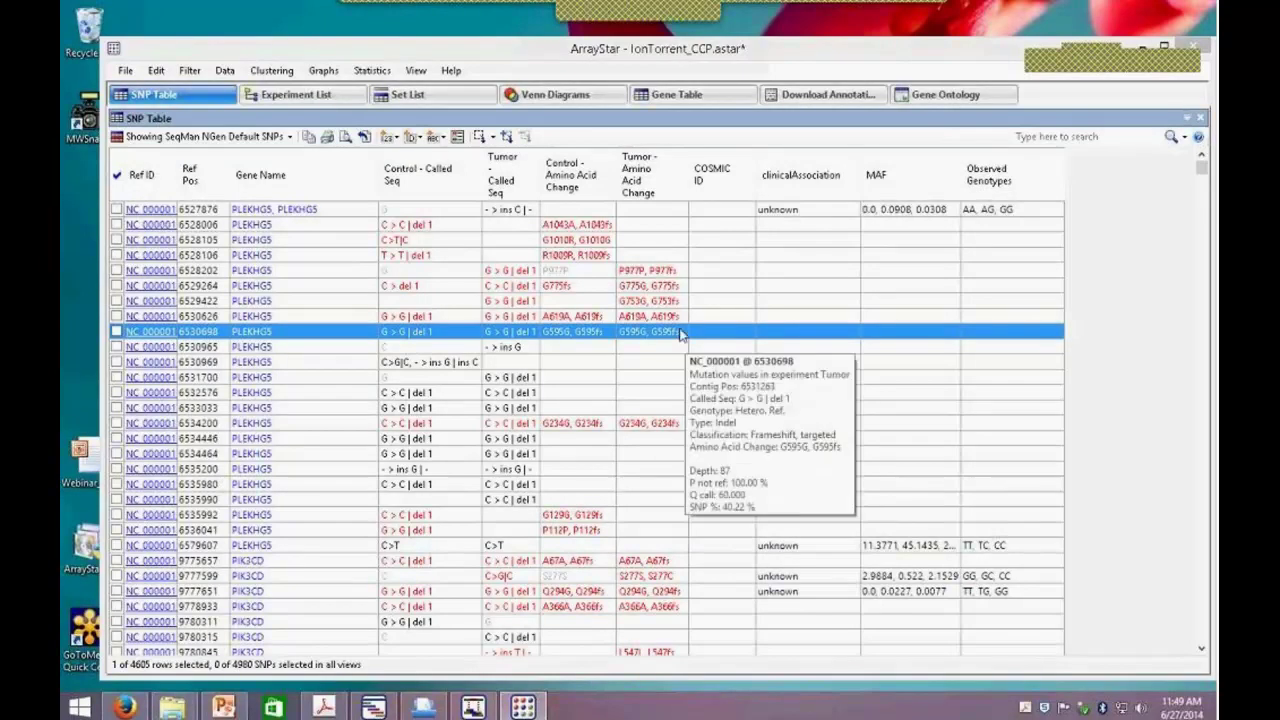
Open the SNP filter and restrict its SNP Sample Group criterion to at least 1 experiment from Tumor.
{"action": "left_click", "coordinate": [190, 72]}
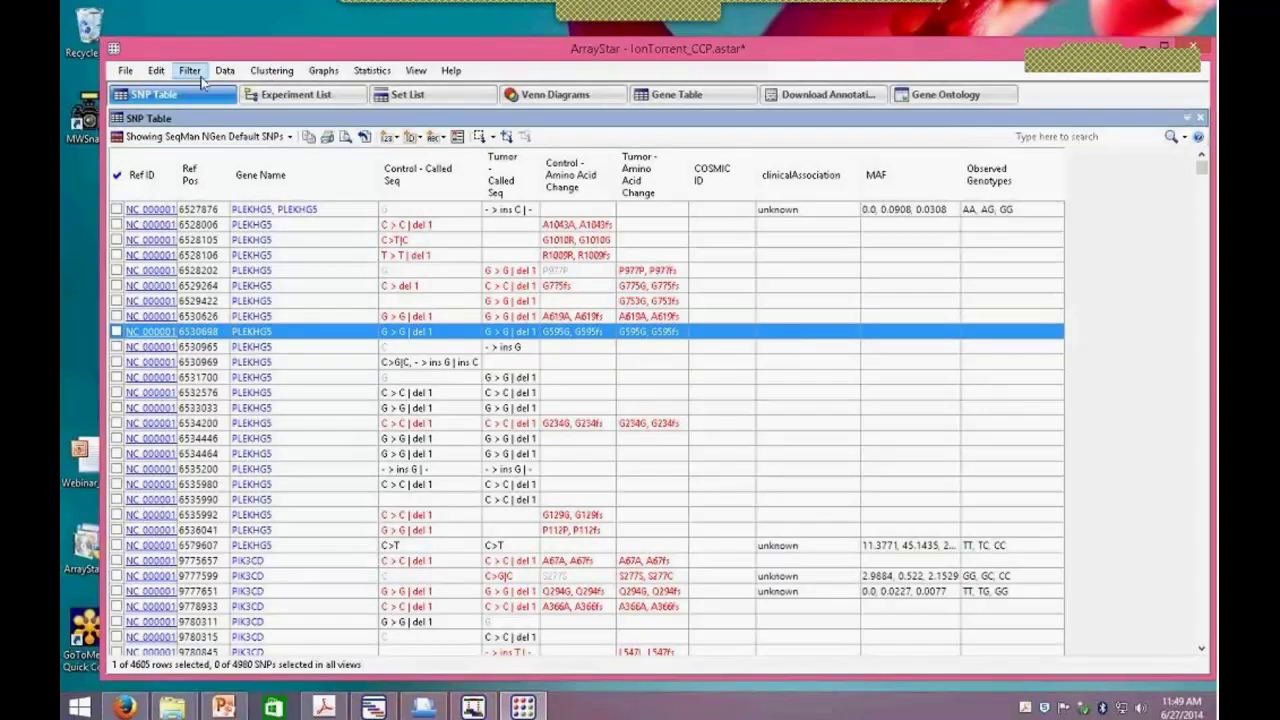
{"action": "left_click", "coordinate": [190, 72]}
{"action": "left_click", "coordinate": [207, 108]}
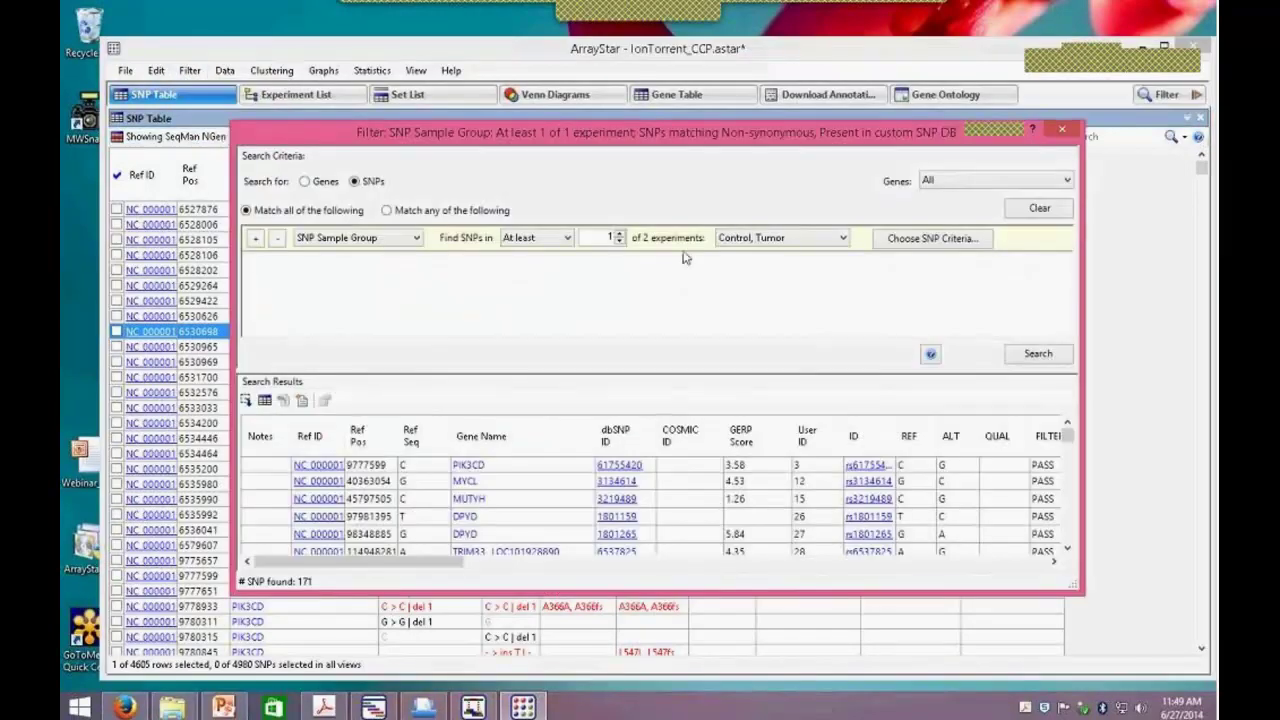
{"action": "left_click", "coordinate": [843, 240]}
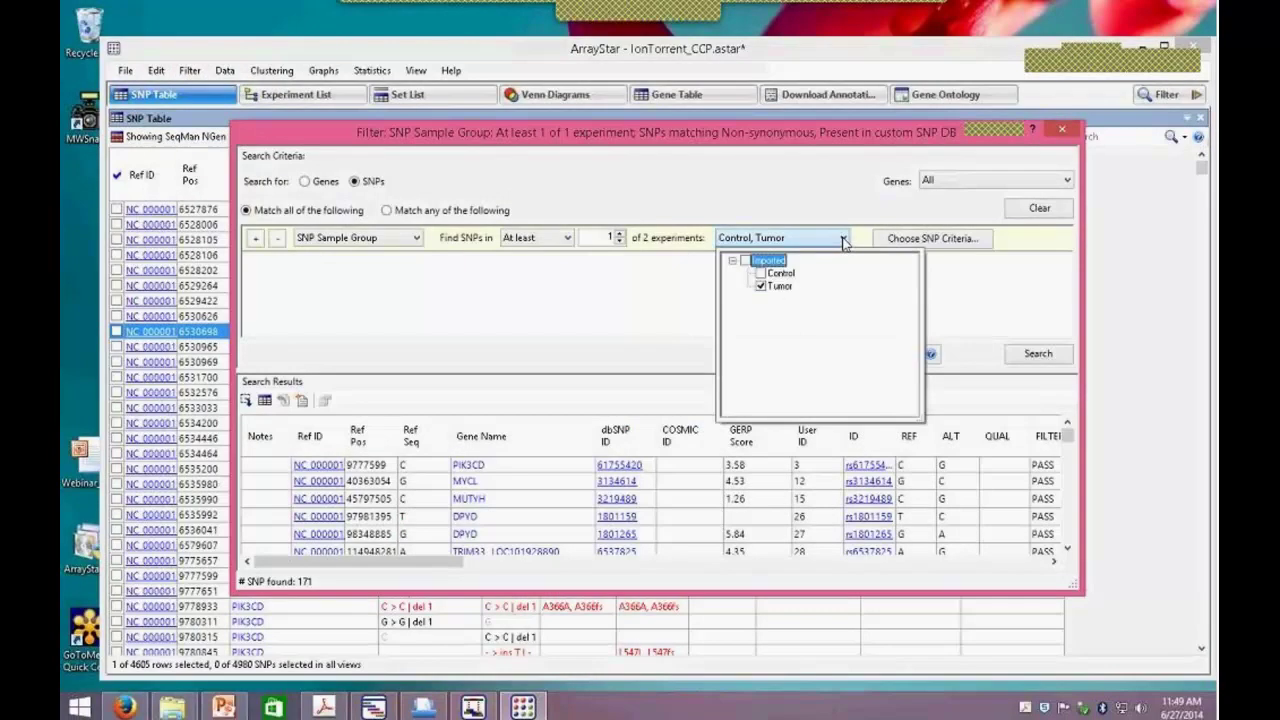
{"action": "left_click", "coordinate": [774, 287]}
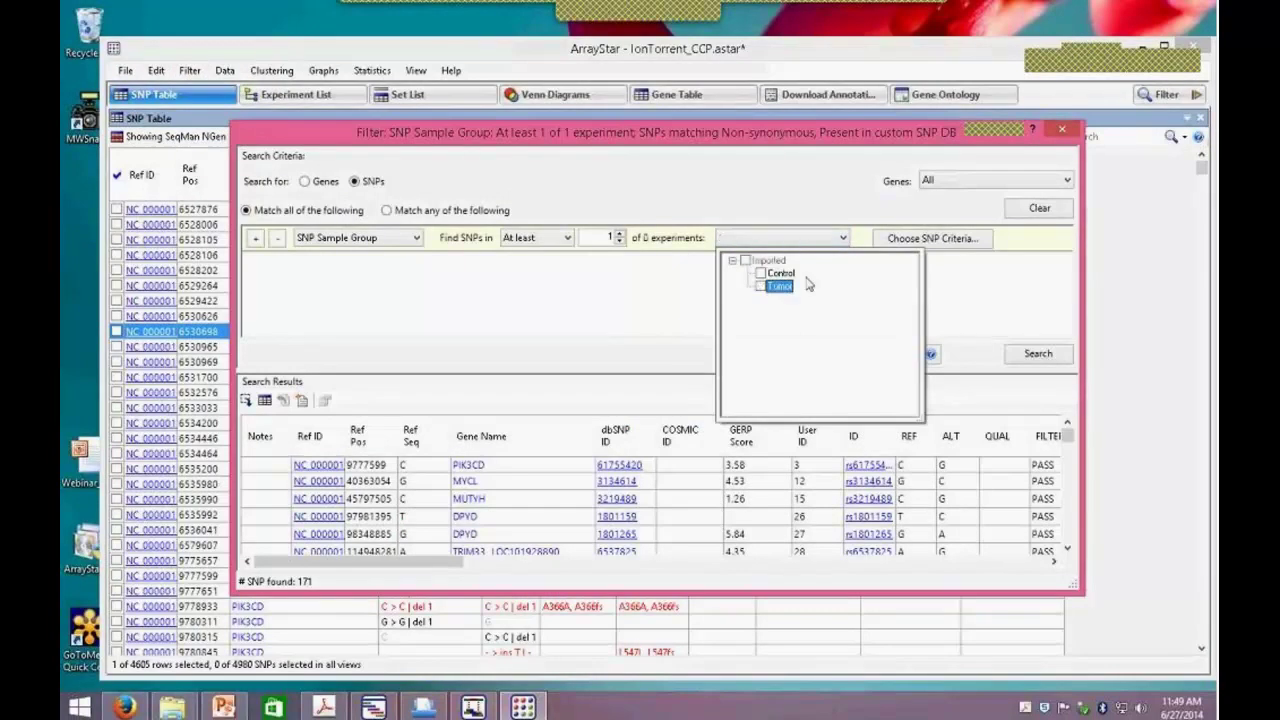
{"action": "left_click", "coordinate": [970, 292]}
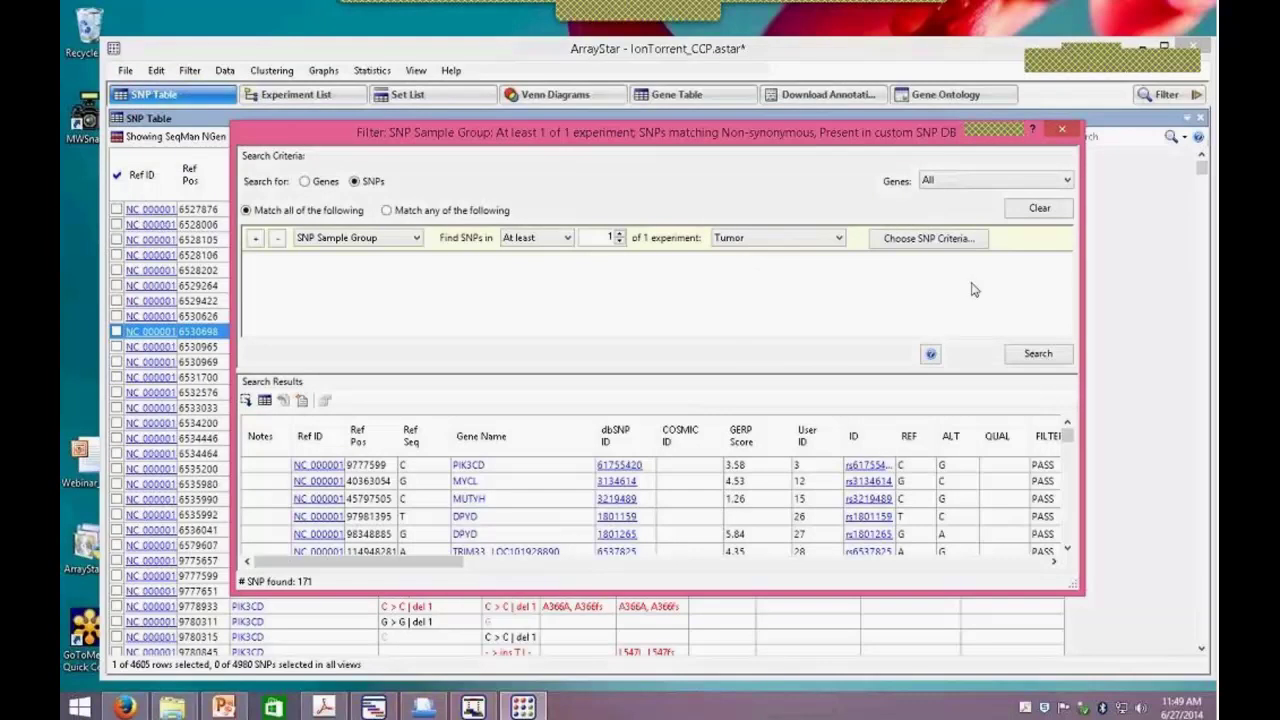
Review the SNP criteria, keep Non-synonymous with Custom SNP database set to Present, and run the Tumor search.
{"action": "left_click", "coordinate": [926, 245]}
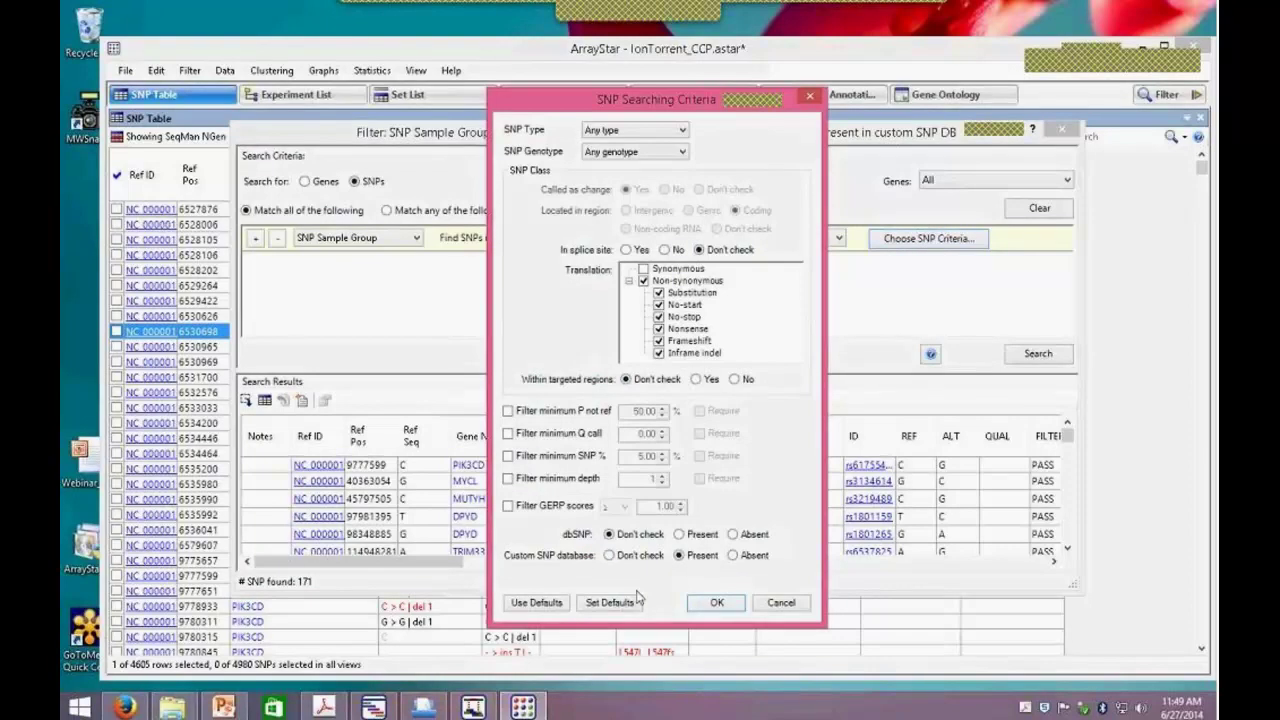
{"action": "left_click", "coordinate": [716, 602]}
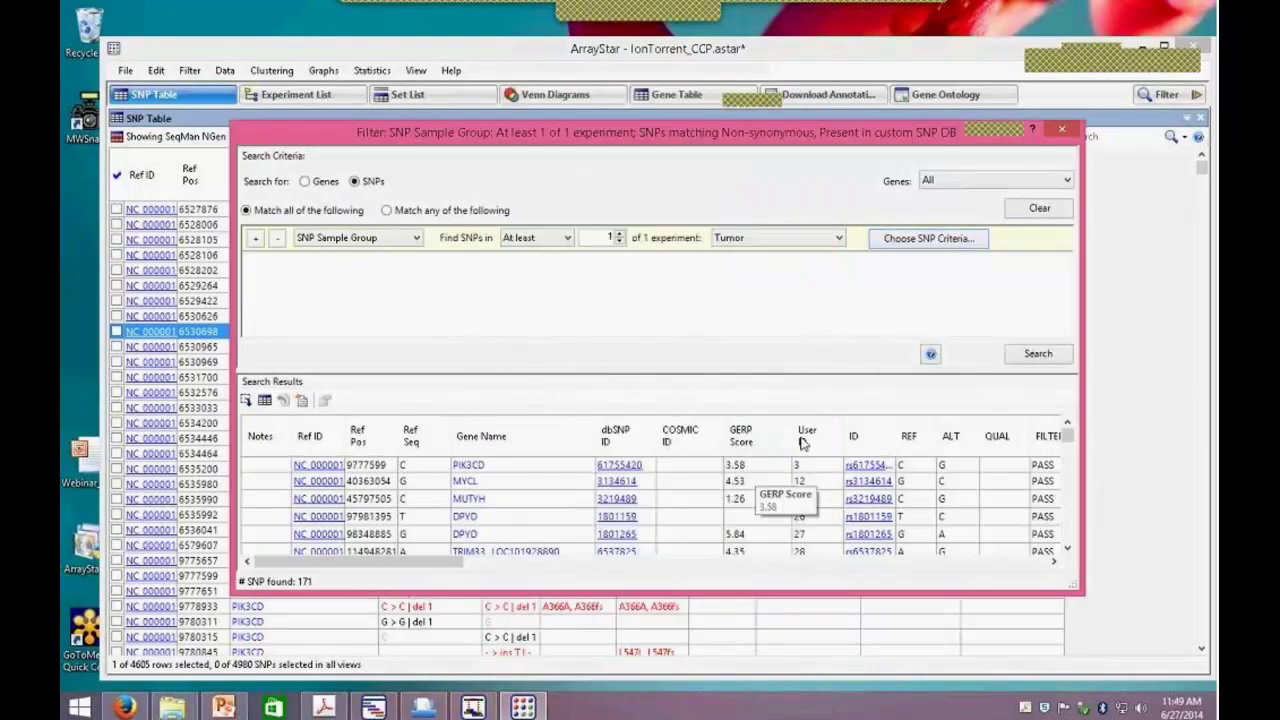
{"action": "left_click", "coordinate": [1036, 354]}
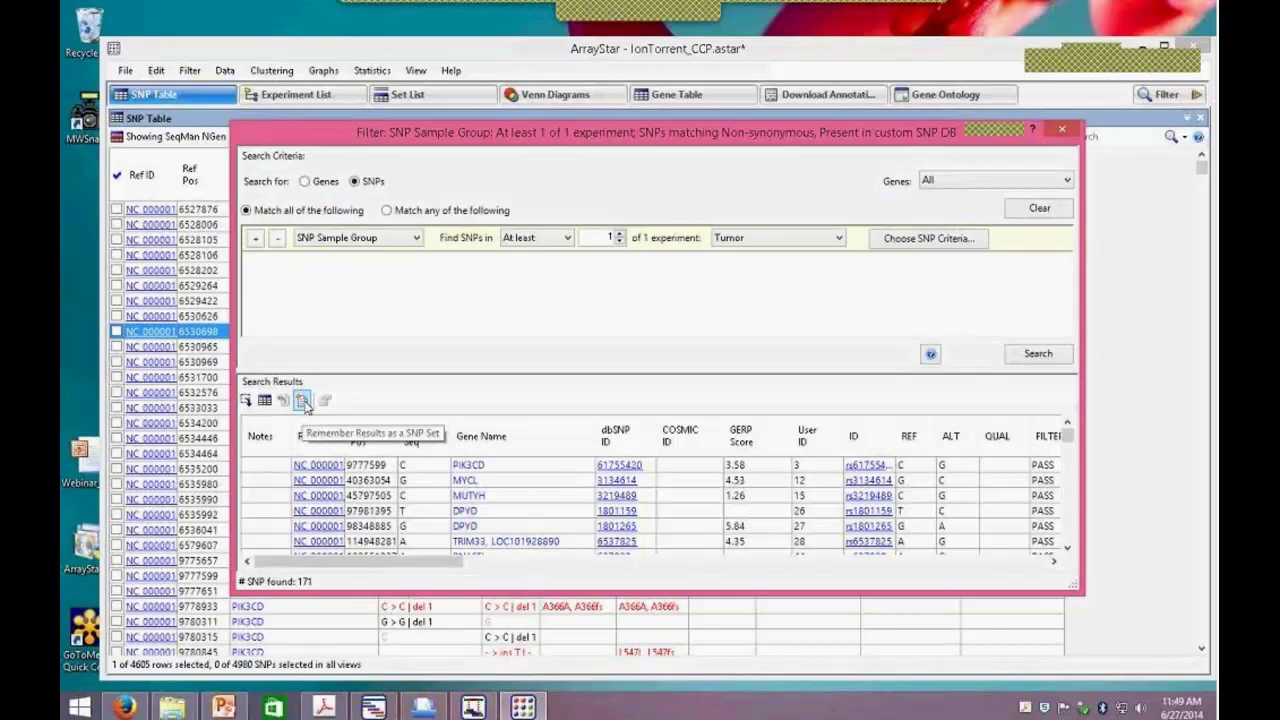
Switch the sample group from Tumor to Control and run the SNP search with the same criteria.
{"action": "left_click", "coordinate": [839, 238]}
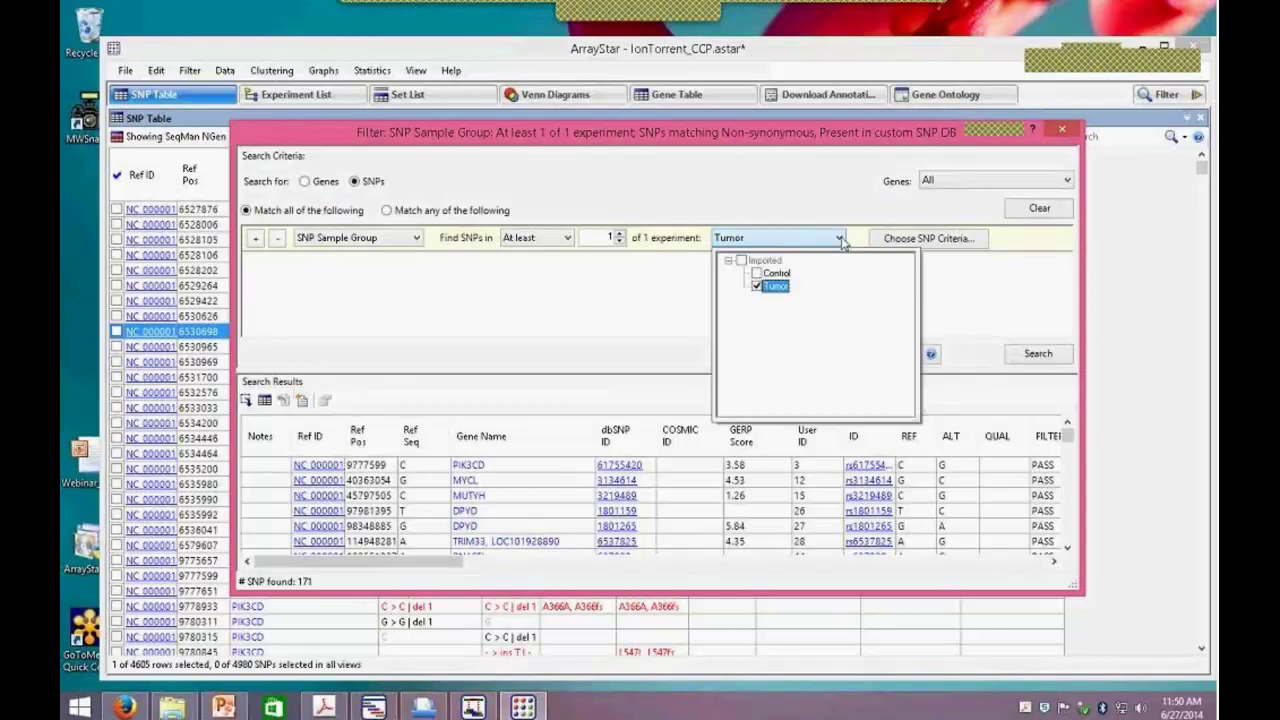
{"action": "left_click", "coordinate": [757, 273]}
{"action": "left_click", "coordinate": [757, 286]}
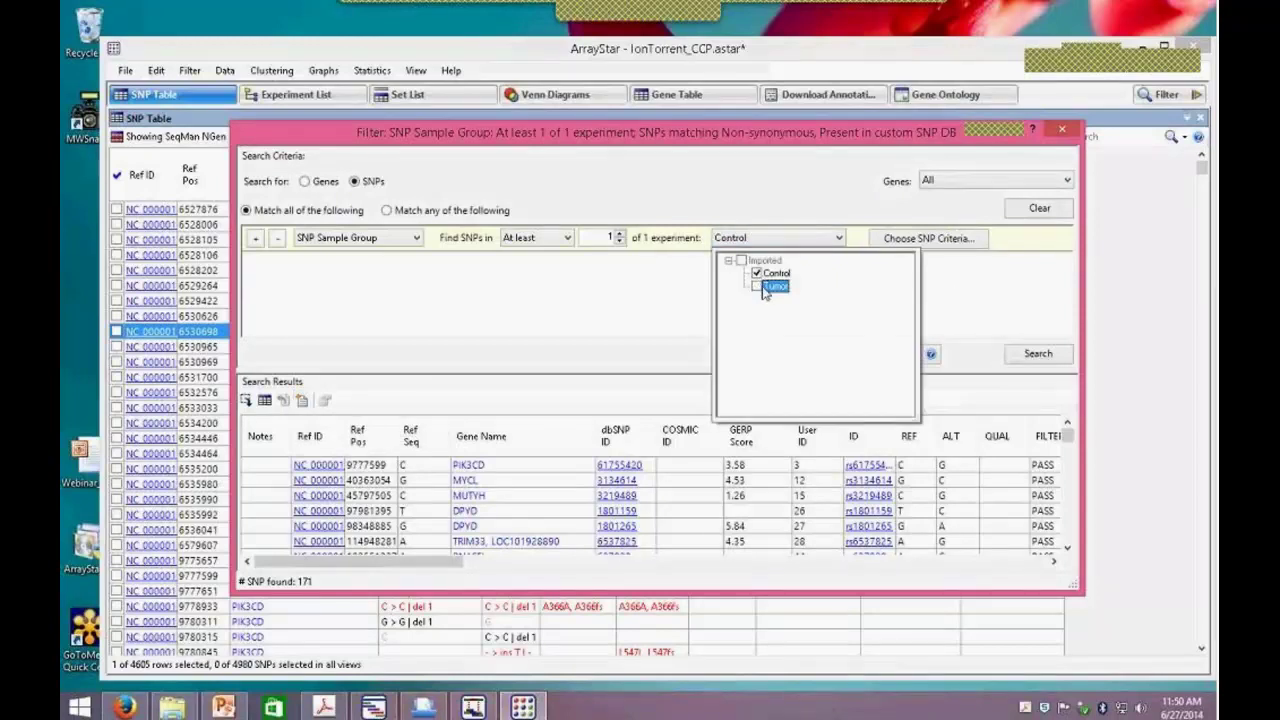
{"action": "left_click", "coordinate": [955, 297]}
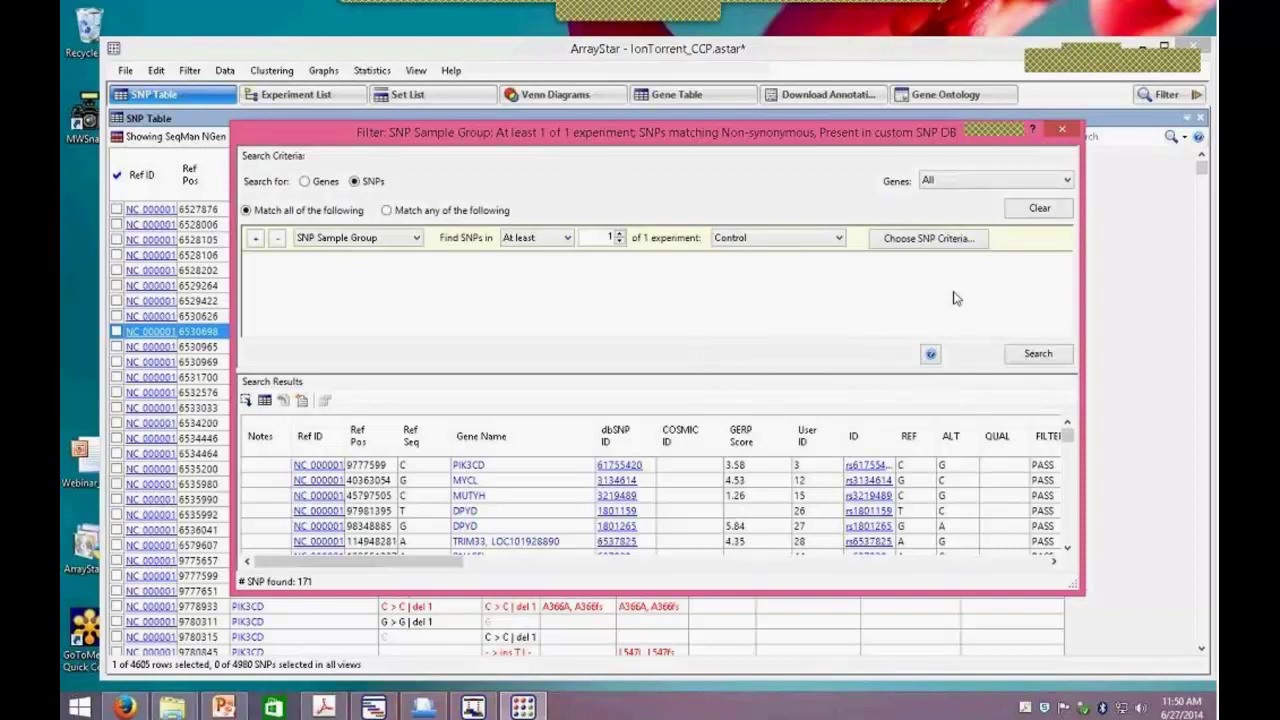
{"action": "left_click", "coordinate": [1030, 354]}
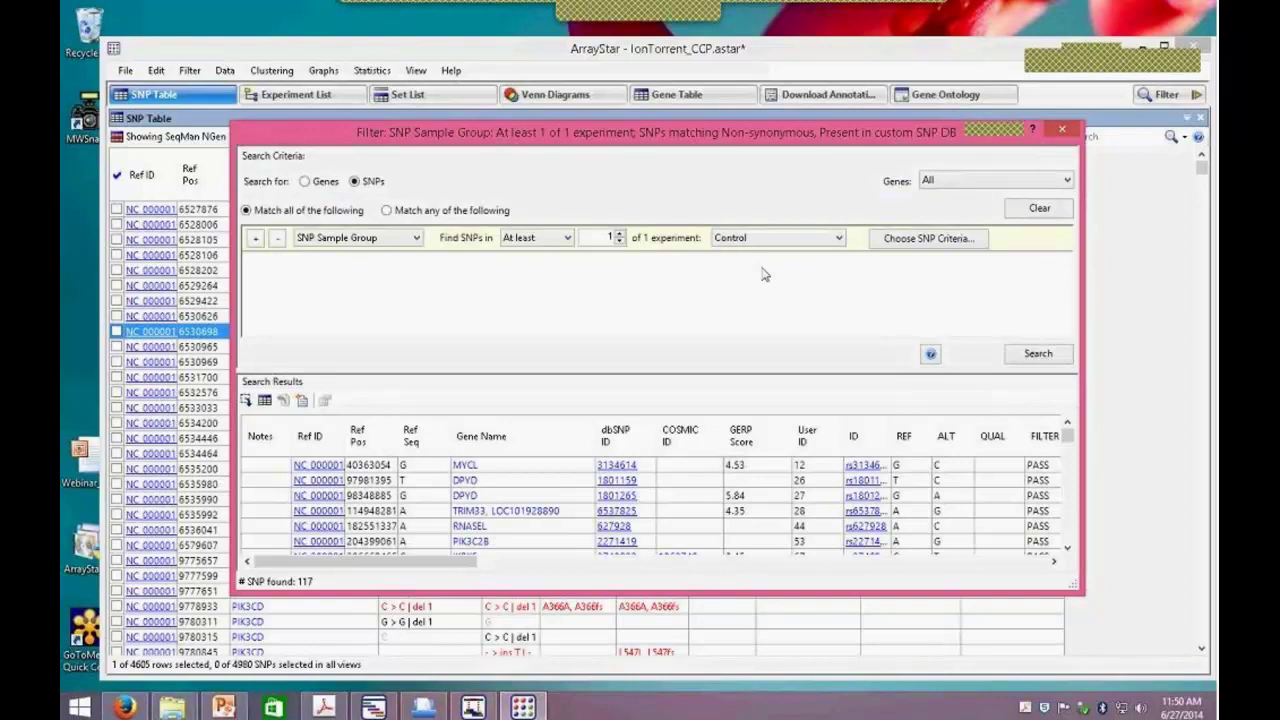
Change the filter criterion to SNP Annotation Text and search all annotations for "OMIM".
{"action": "left_click", "coordinate": [420, 243]}
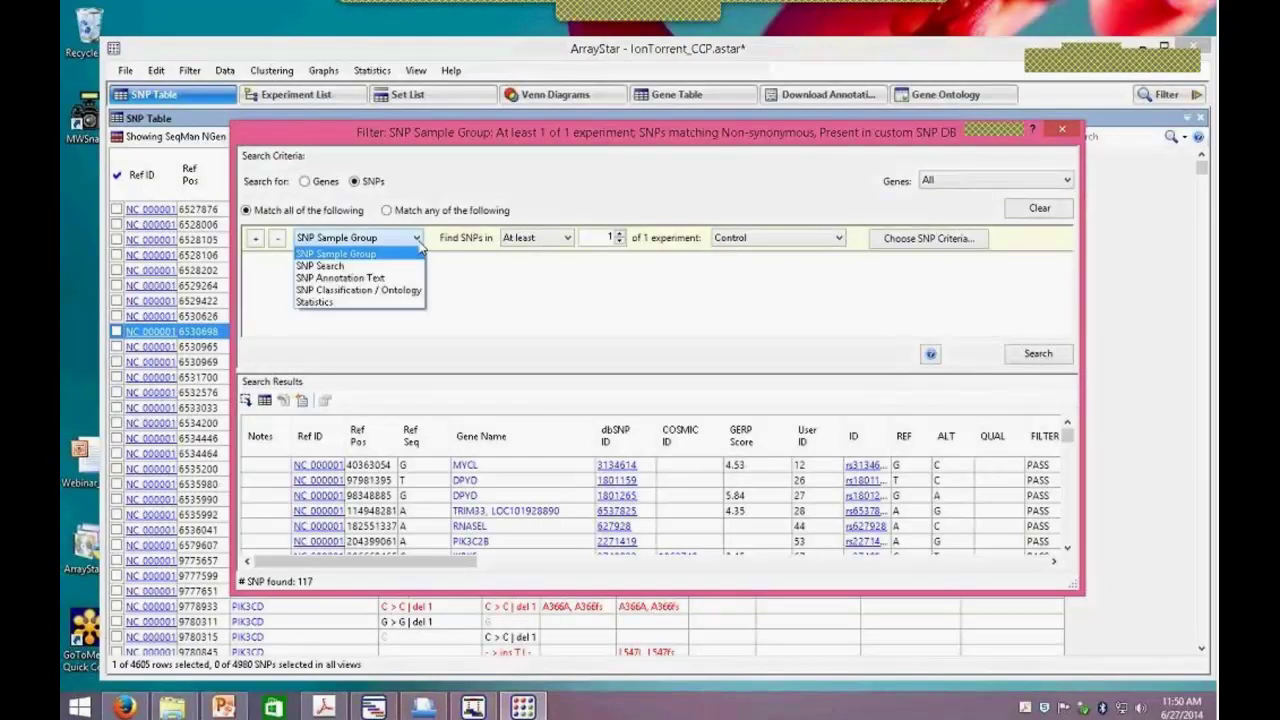
{"action": "left_click", "coordinate": [372, 279]}
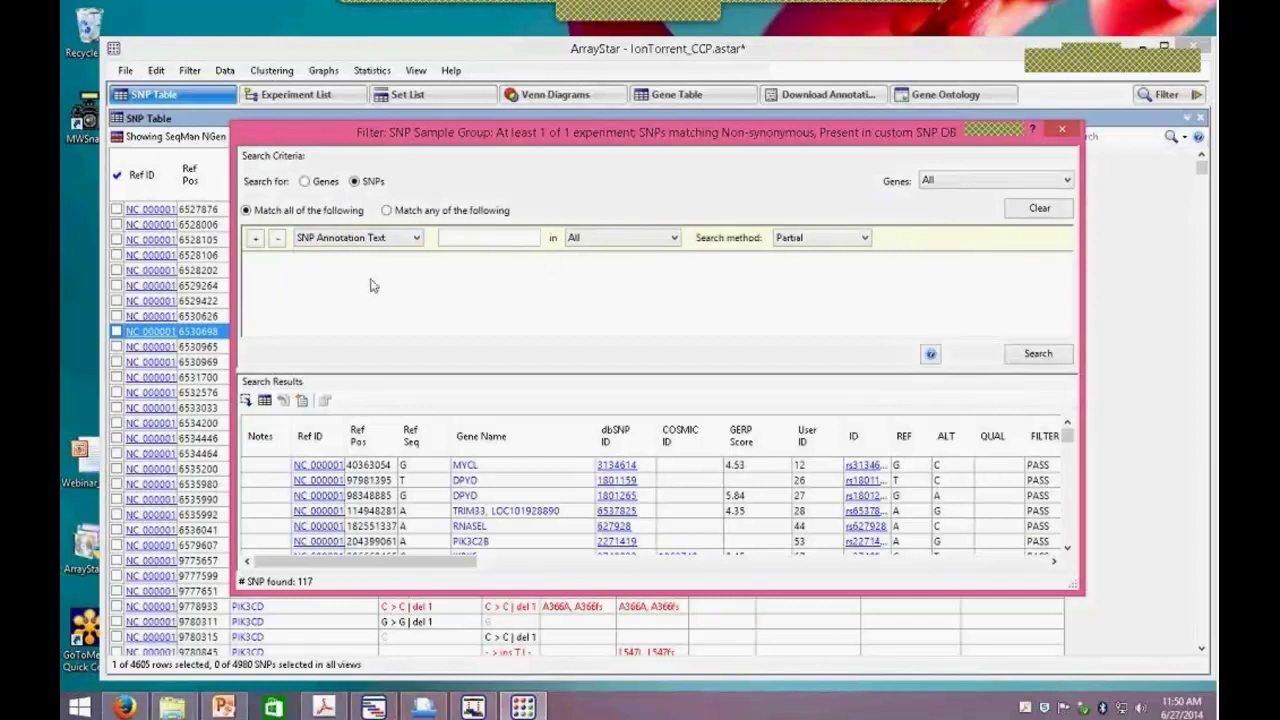
{"action": "left_click", "coordinate": [478, 238]}
{"action": "type", "text": "OMIM"}
{"action": "left_click", "coordinate": [1039, 360]}
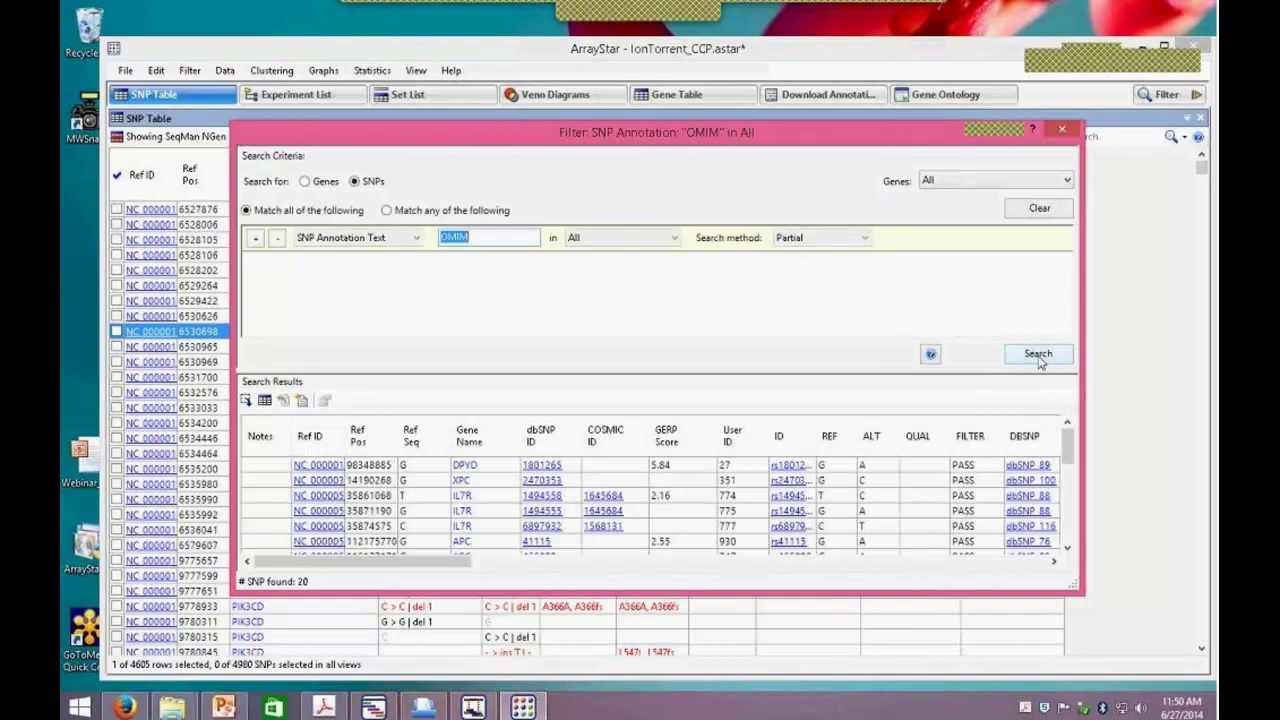
Enlarge the filter window, widen the clinicalAssociation column in the results, and examine its NCBI and OMIM links.
{"action": "left_click_drag", "start_coordinate": [1077, 590], "coordinate": [1162, 637]}
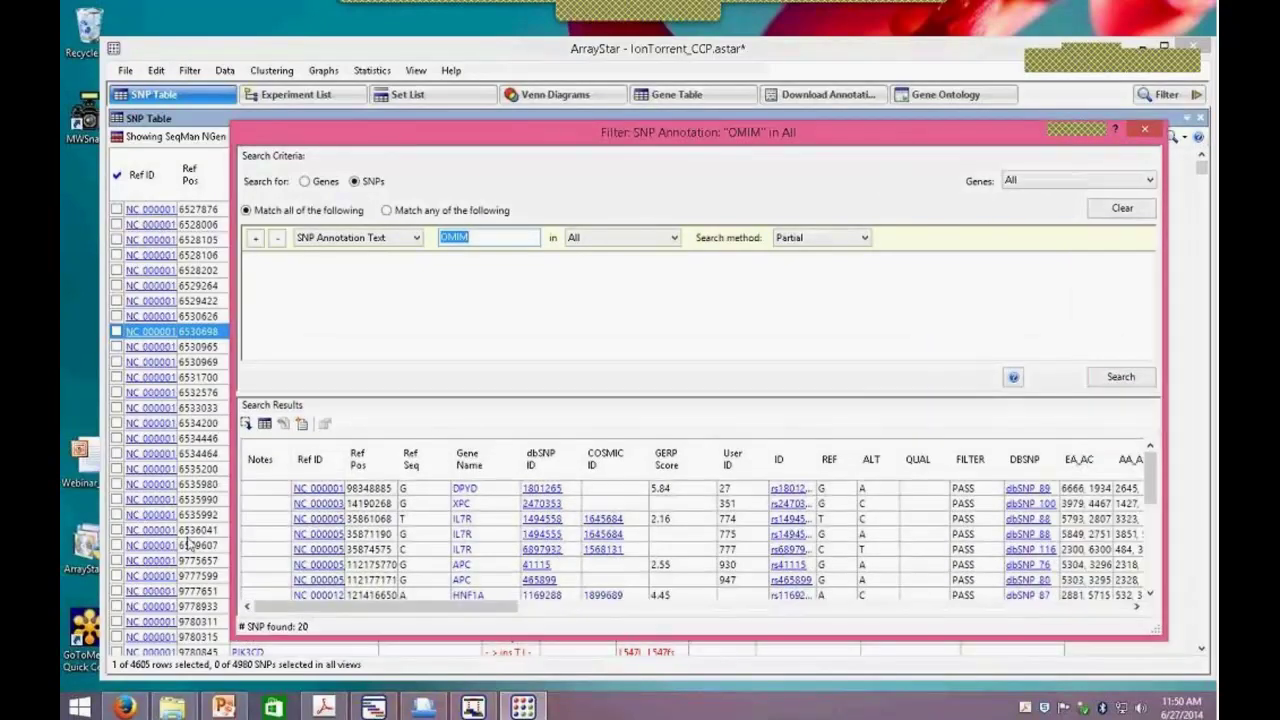
{"action": "left_click_drag", "start_coordinate": [234, 488], "coordinate": [131, 470]}
{"action": "left_click_drag", "start_coordinate": [465, 607], "coordinate": [1100, 614]}
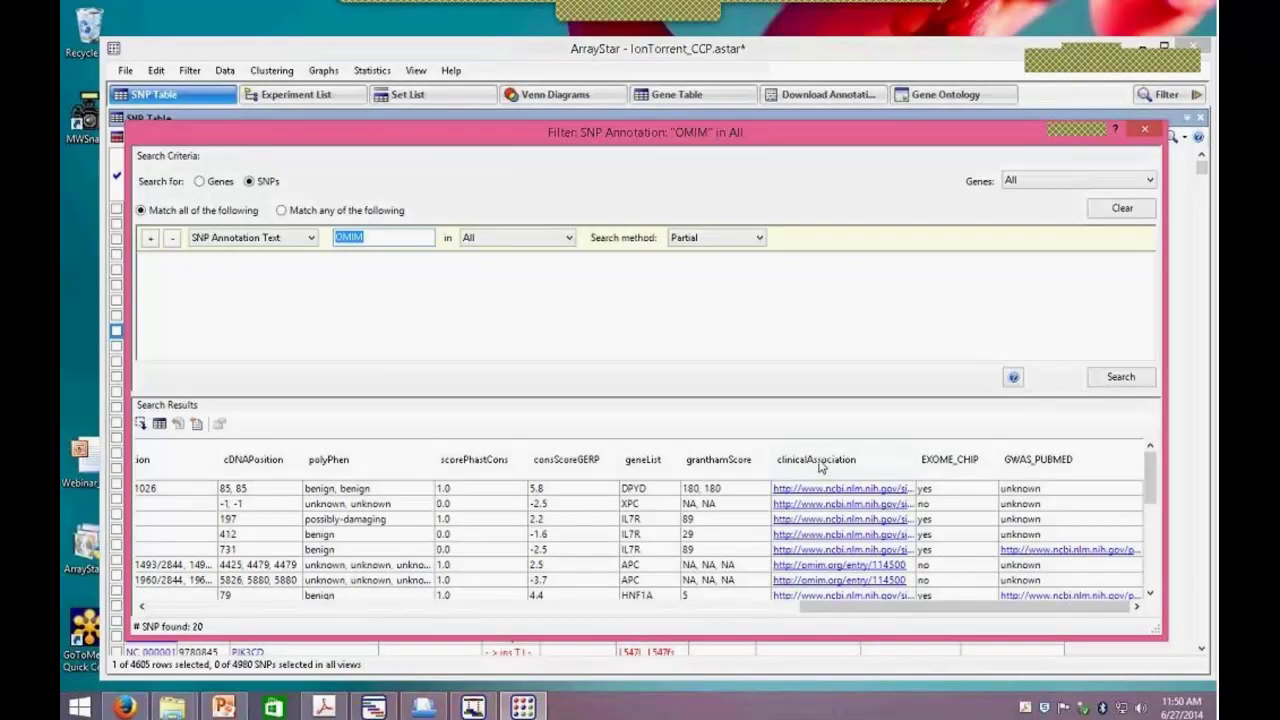
{"action": "left_click_drag", "start_coordinate": [918, 466], "coordinate": [1042, 472]}
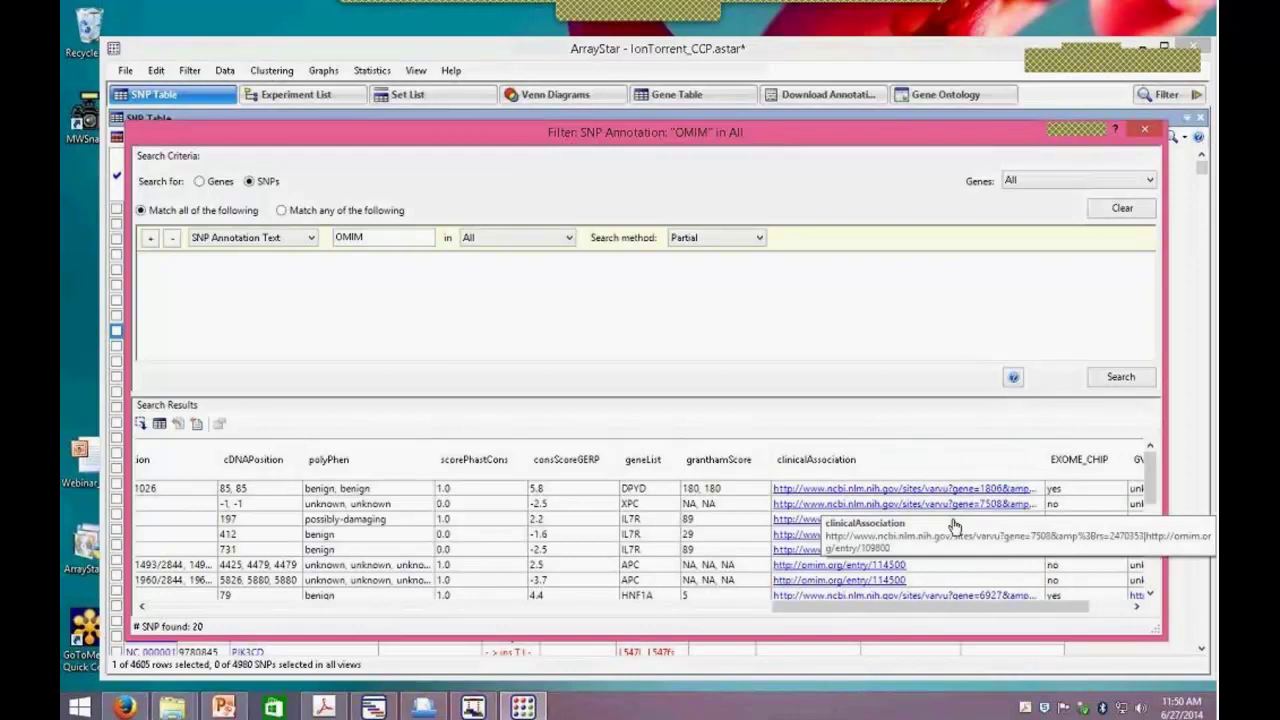
{"action": "mouse_move", "coordinate": [1151, 491]}
{"action": "left_mouse_down"}
{"action": "mouse_move", "coordinate": [1153, 558]}
{"action": "mouse_move", "coordinate": [1153, 505]}
{"action": "left_mouse_up"}
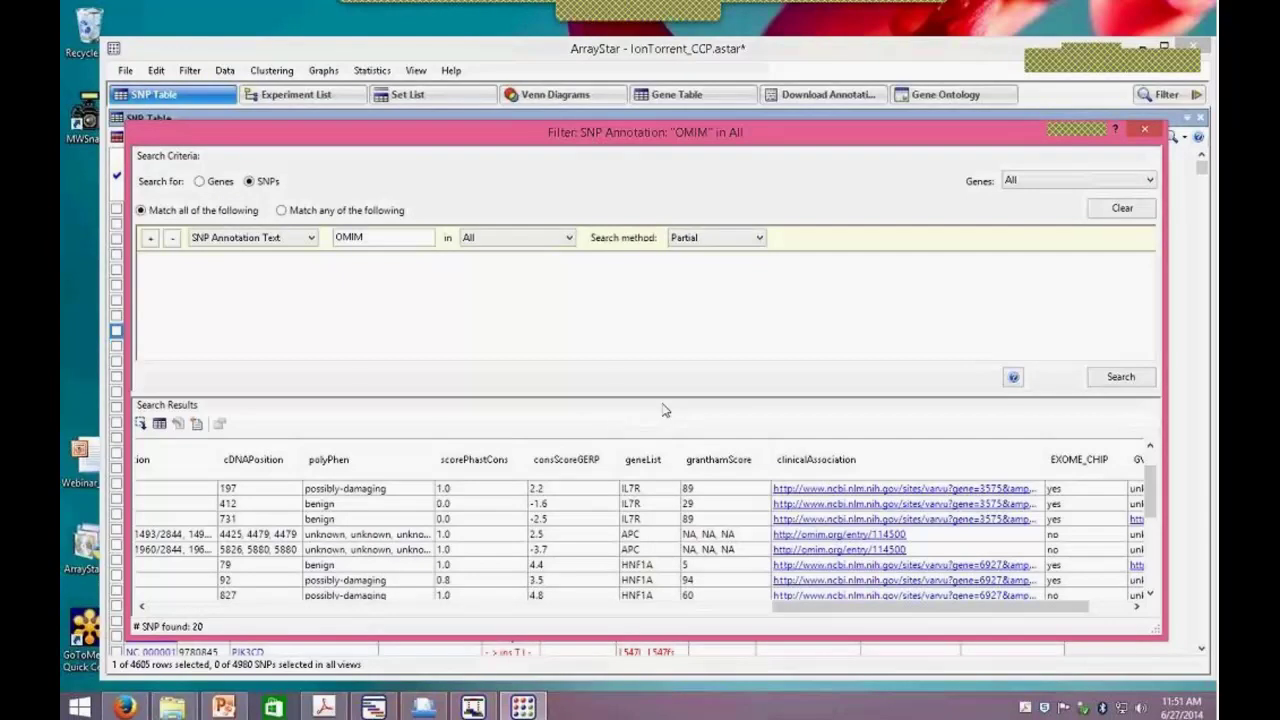
Show the set list and review the details of the Tumor SNPs and Control SNPs sets.
{"action": "left_click", "coordinate": [447, 96]}
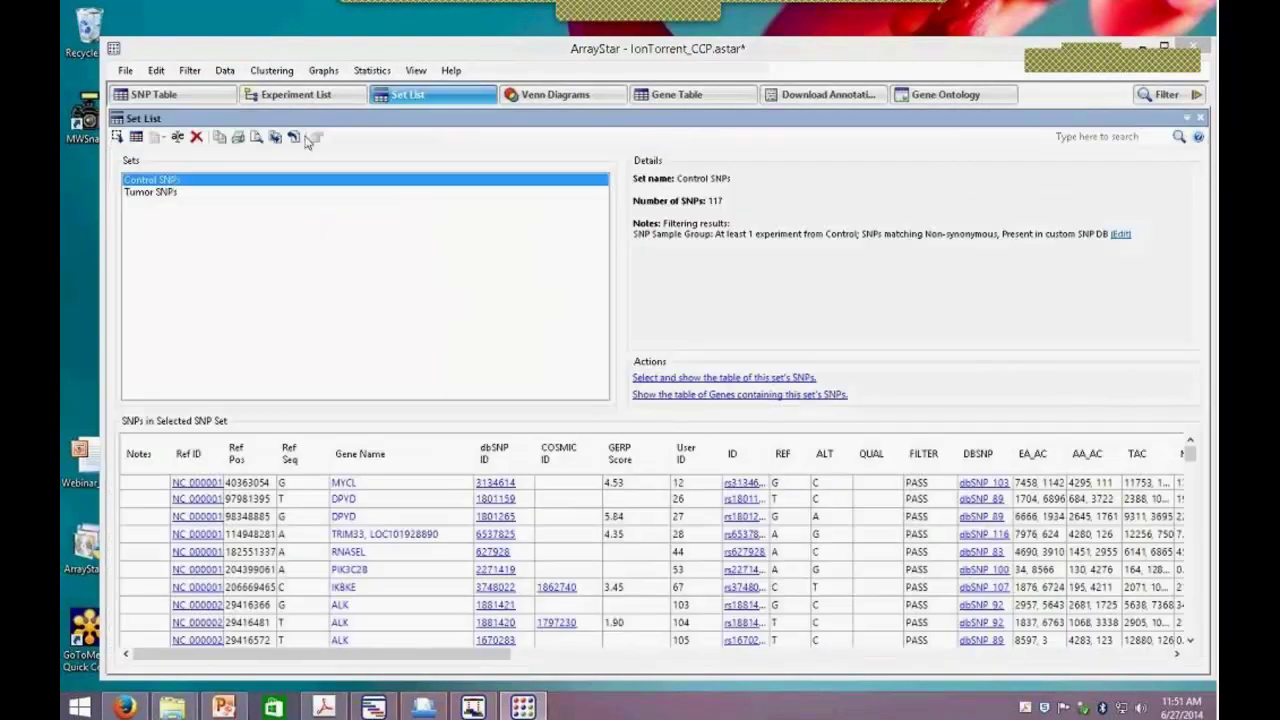
{"action": "left_click", "coordinate": [167, 195]}
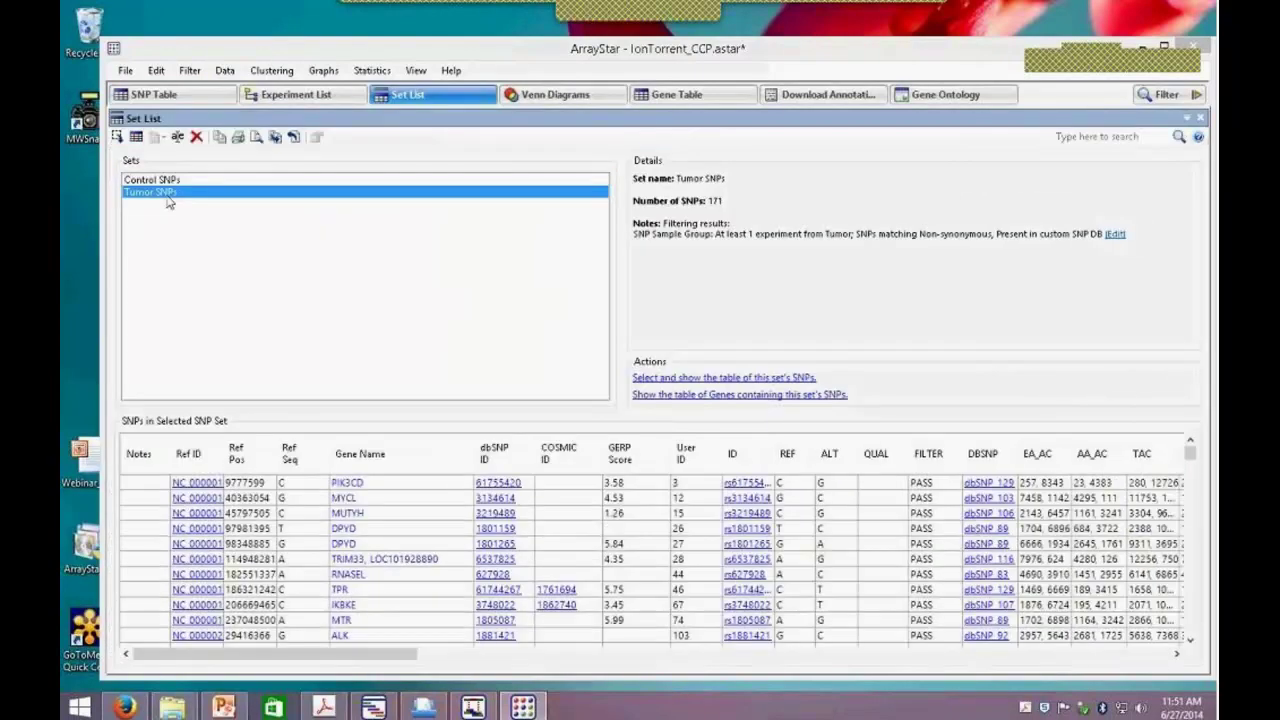
{"action": "left_click", "coordinate": [168, 180]}
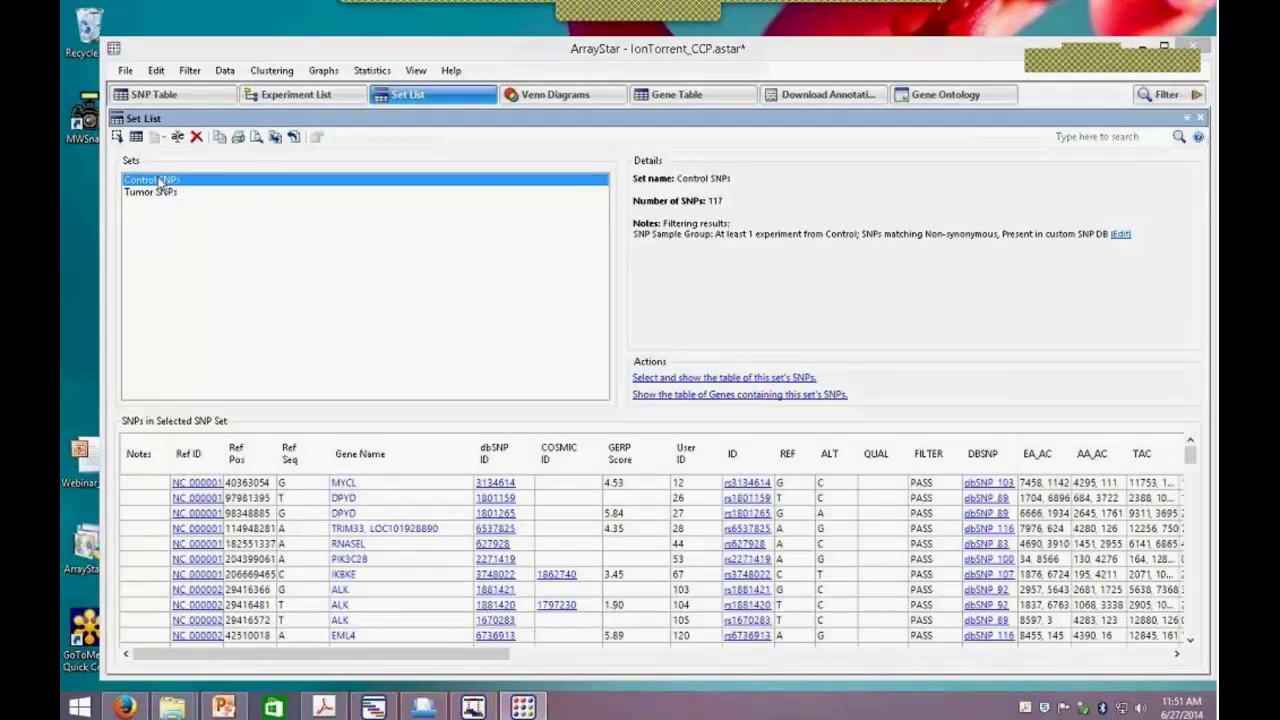
Show the Venn diagram of Control SNPs and Tumor SNPs and select the region found only in the tumor set.
{"action": "left_click", "coordinate": [588, 99]}
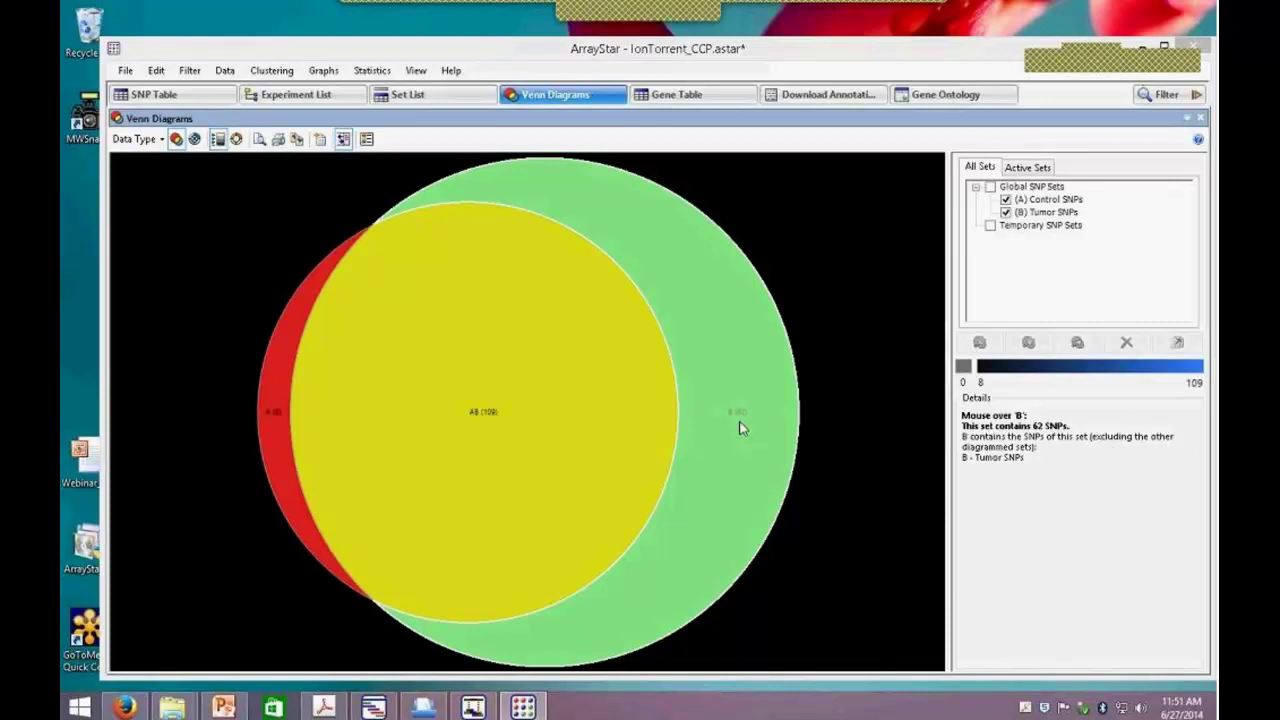
{"action": "left_click", "coordinate": [740, 428]}
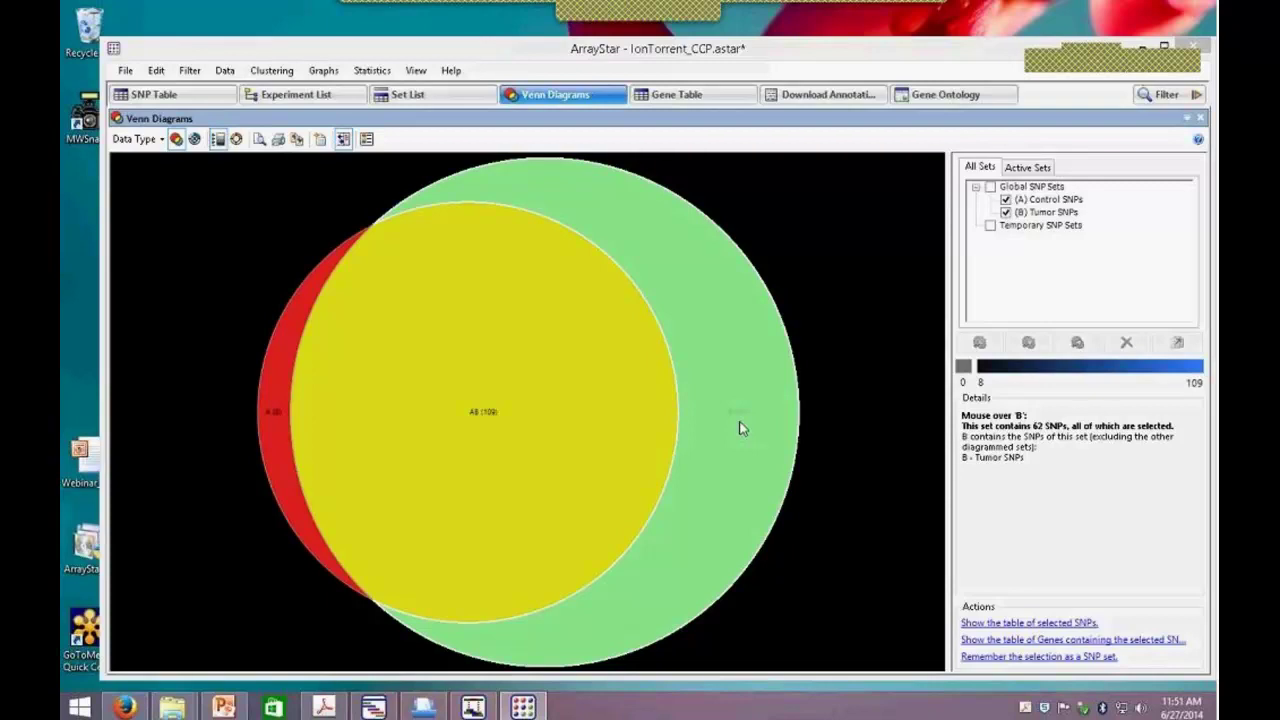
{"action": "left_click", "coordinate": [806, 474]}
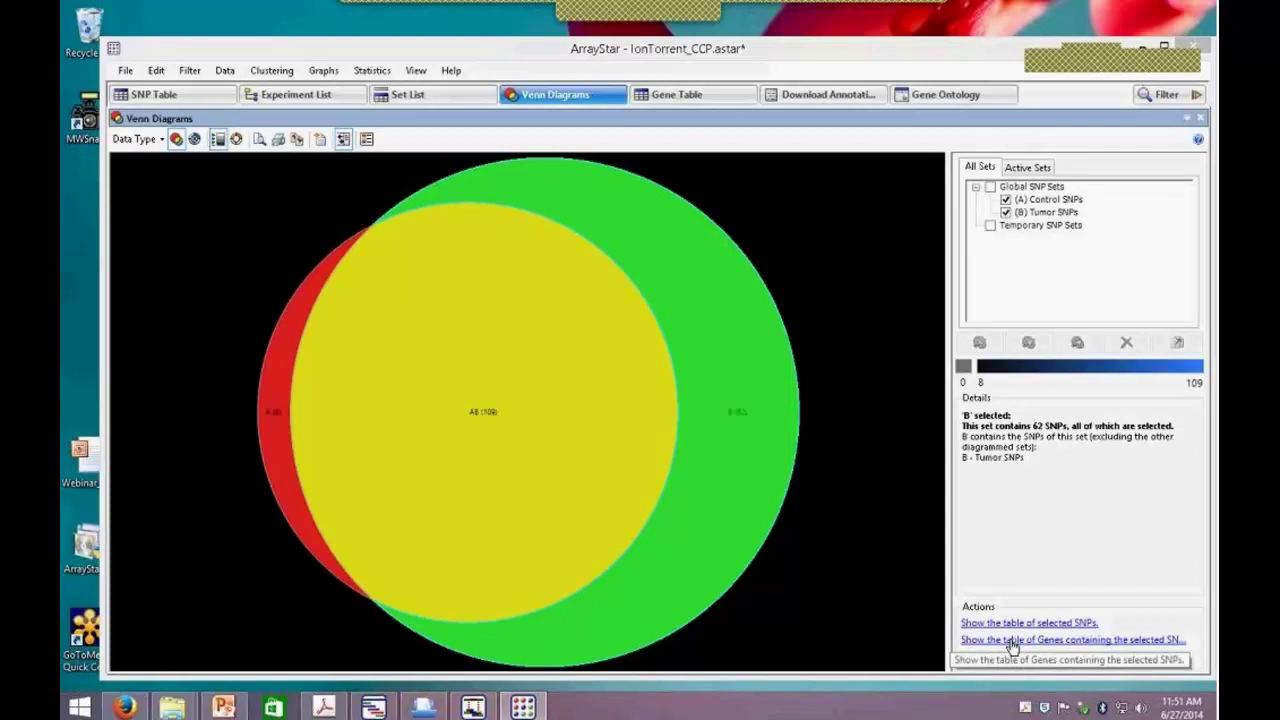
Show the table of genes containing the selected tumor-only SNPs and limit it to the selected genes.
{"action": "left_click", "coordinate": [1012, 642]}
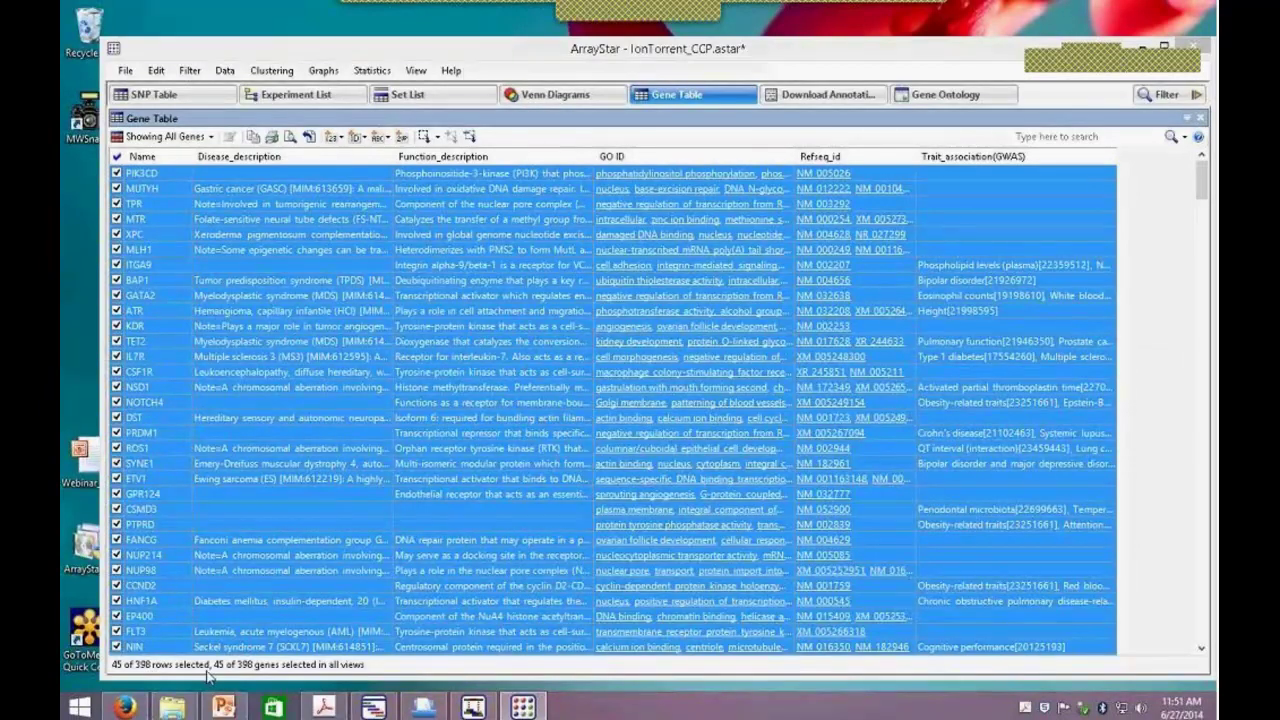
{"action": "left_click", "coordinate": [180, 137]}
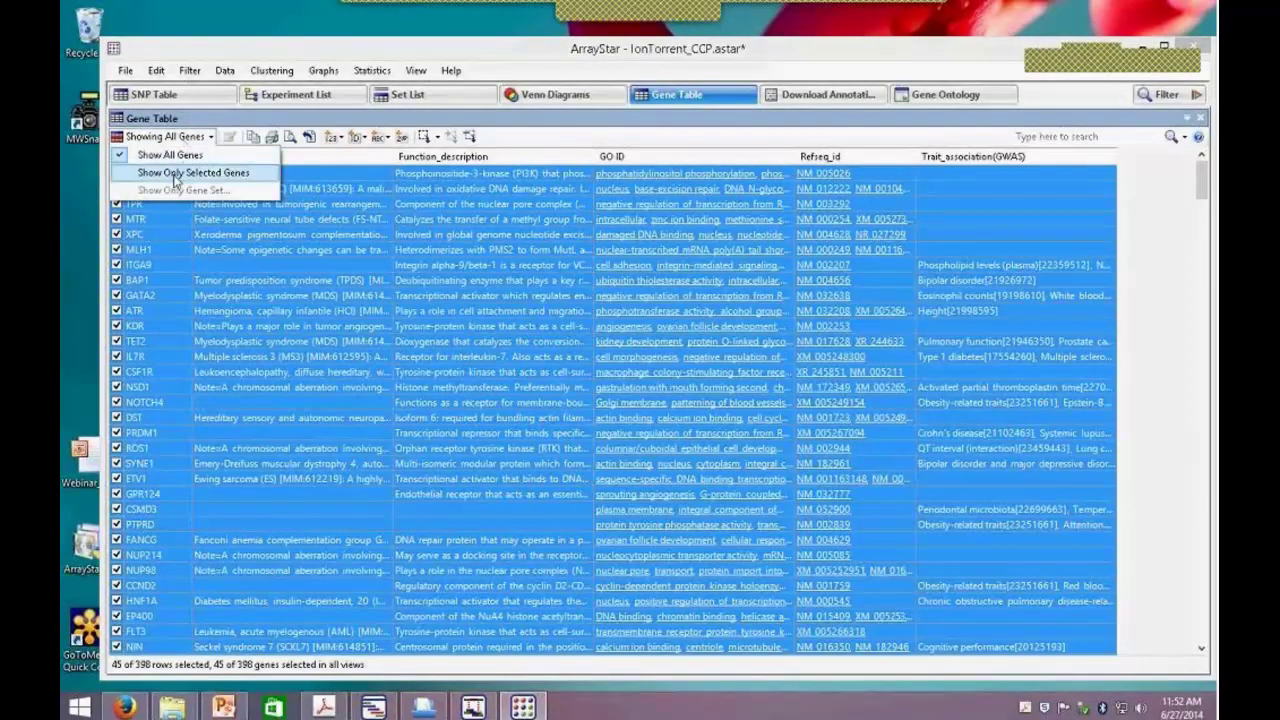
{"action": "left_click", "coordinate": [175, 177]}
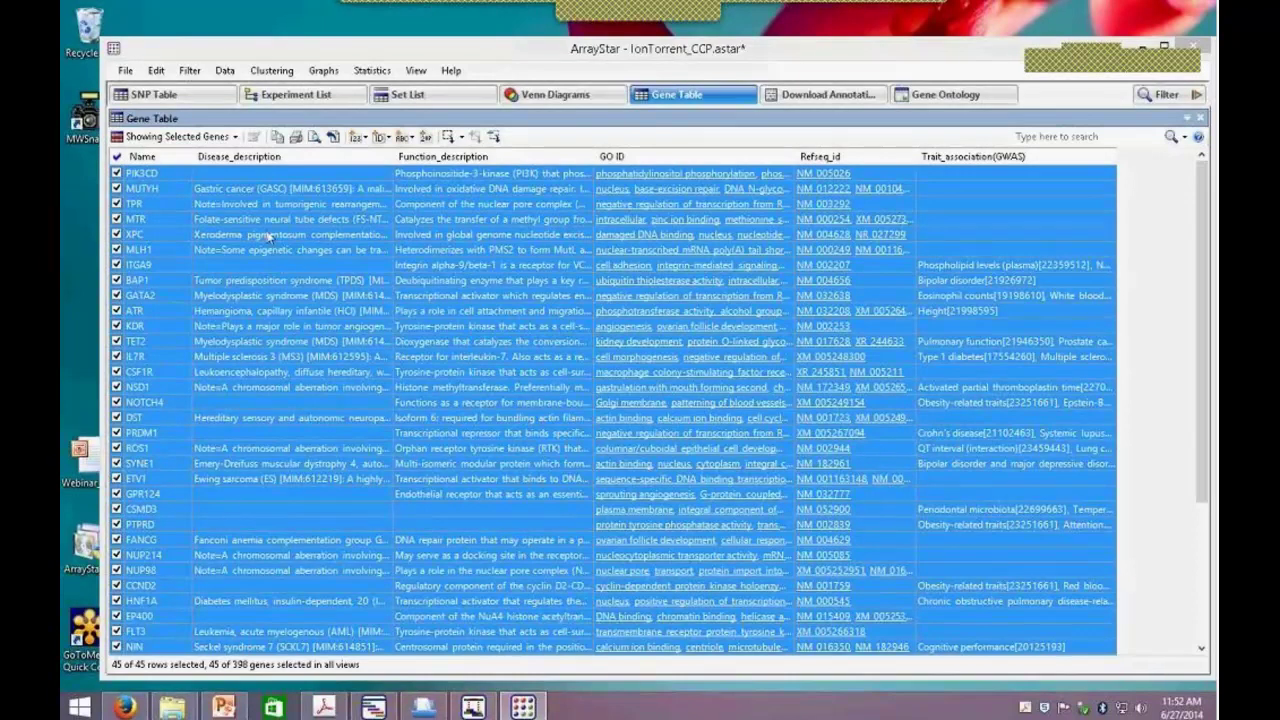
Show the GO annotations available for download and select the Homo sapiens entry.
{"action": "left_click", "coordinate": [223, 74]}
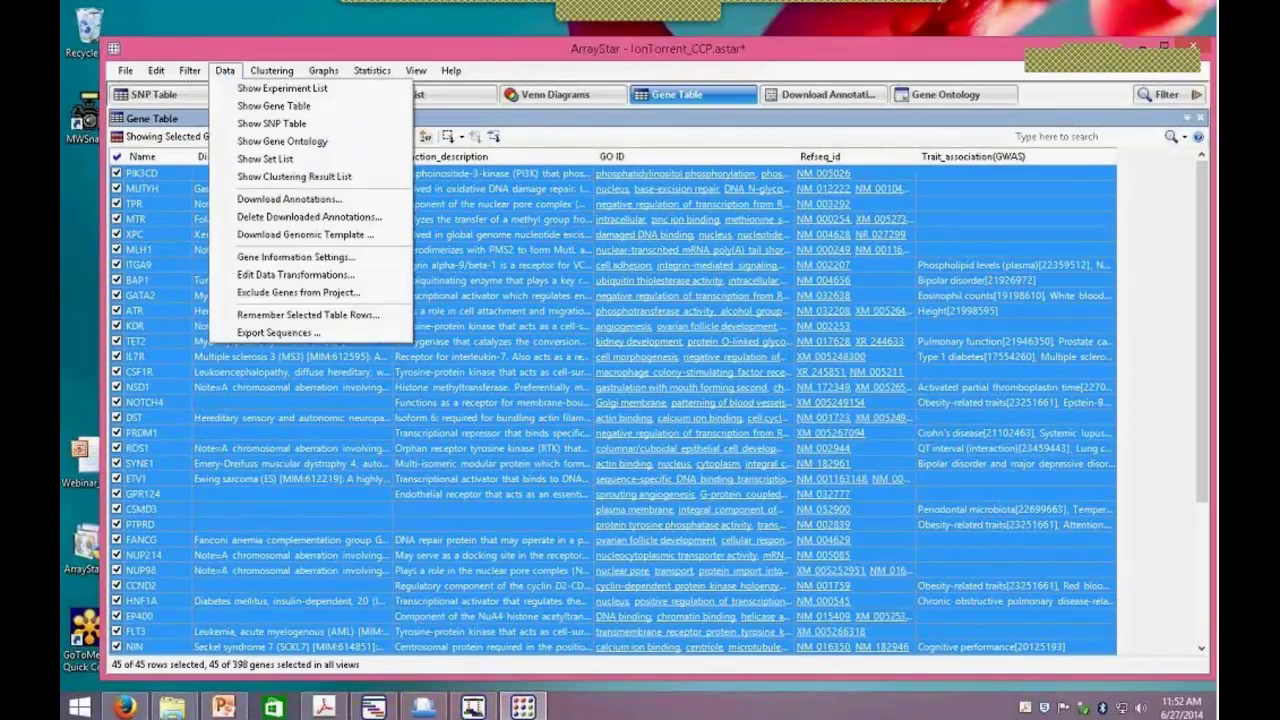
{"action": "left_click", "coordinate": [265, 200]}
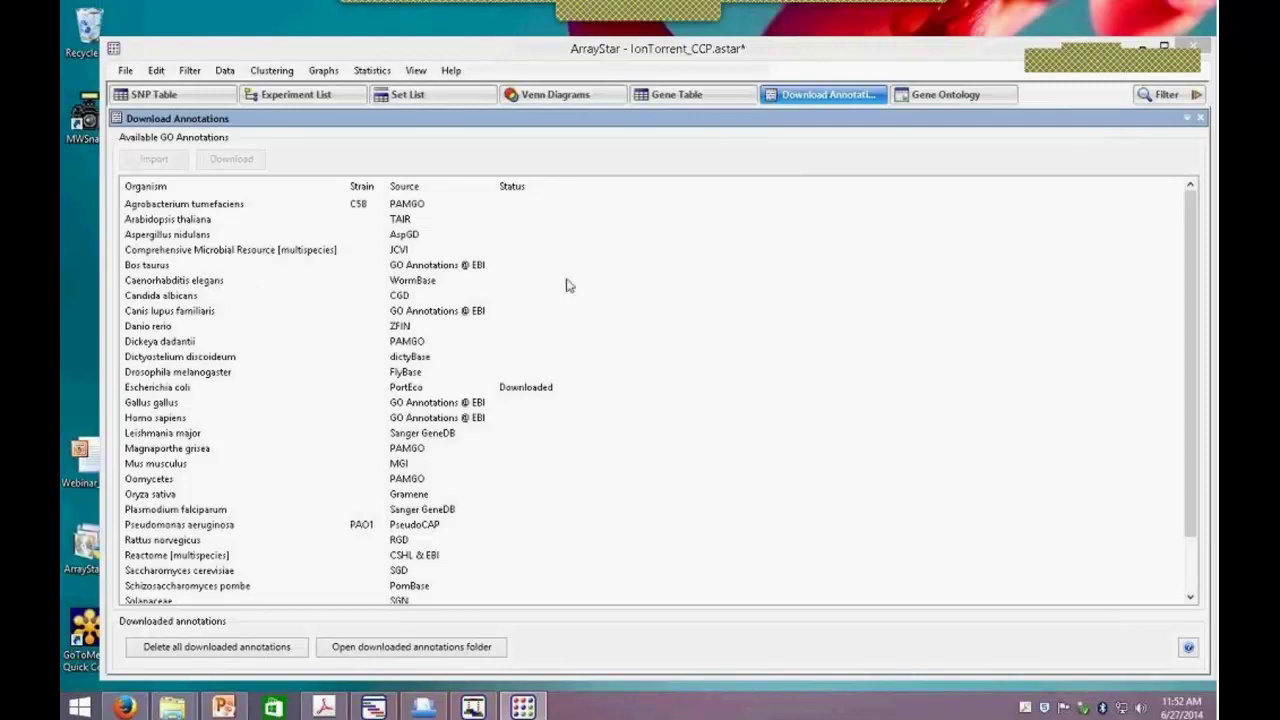
{"action": "left_click", "coordinate": [230, 418]}
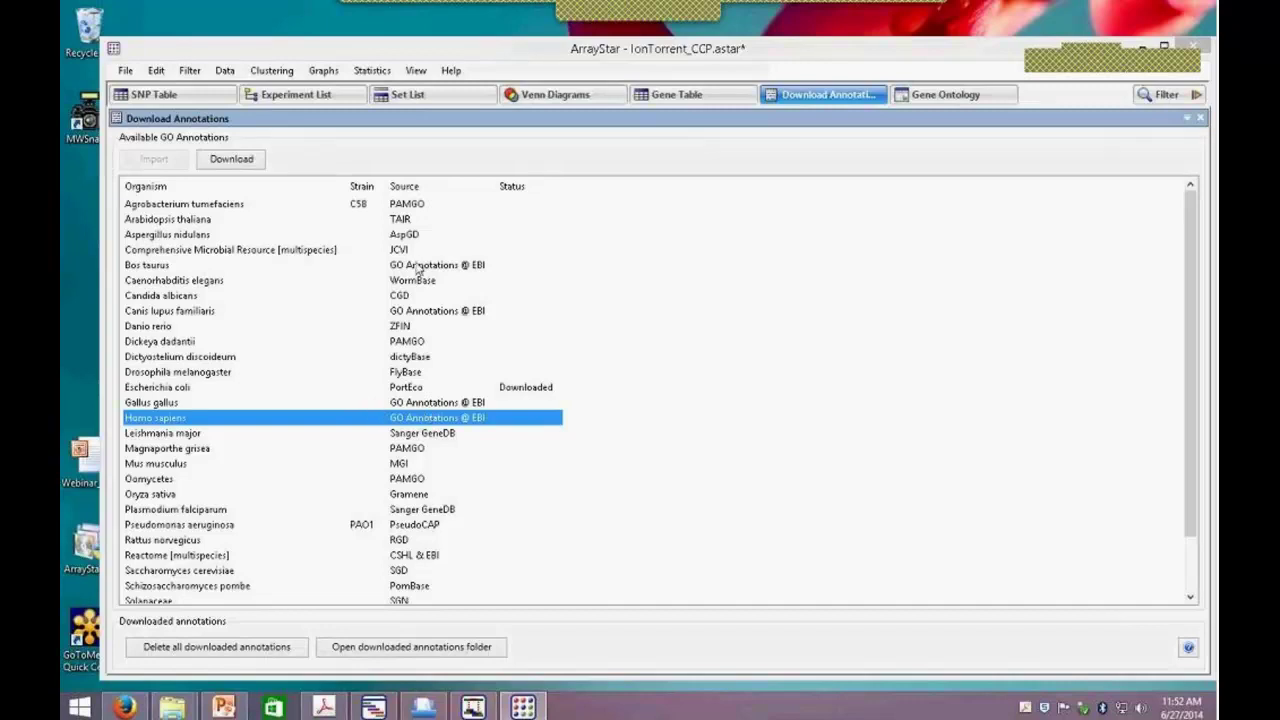
Look for dbNSFP Gene annotation files to import in the desktop's Gene Panels folder, and close the import without loading any.
{"action": "left_click", "coordinate": [127, 71]}
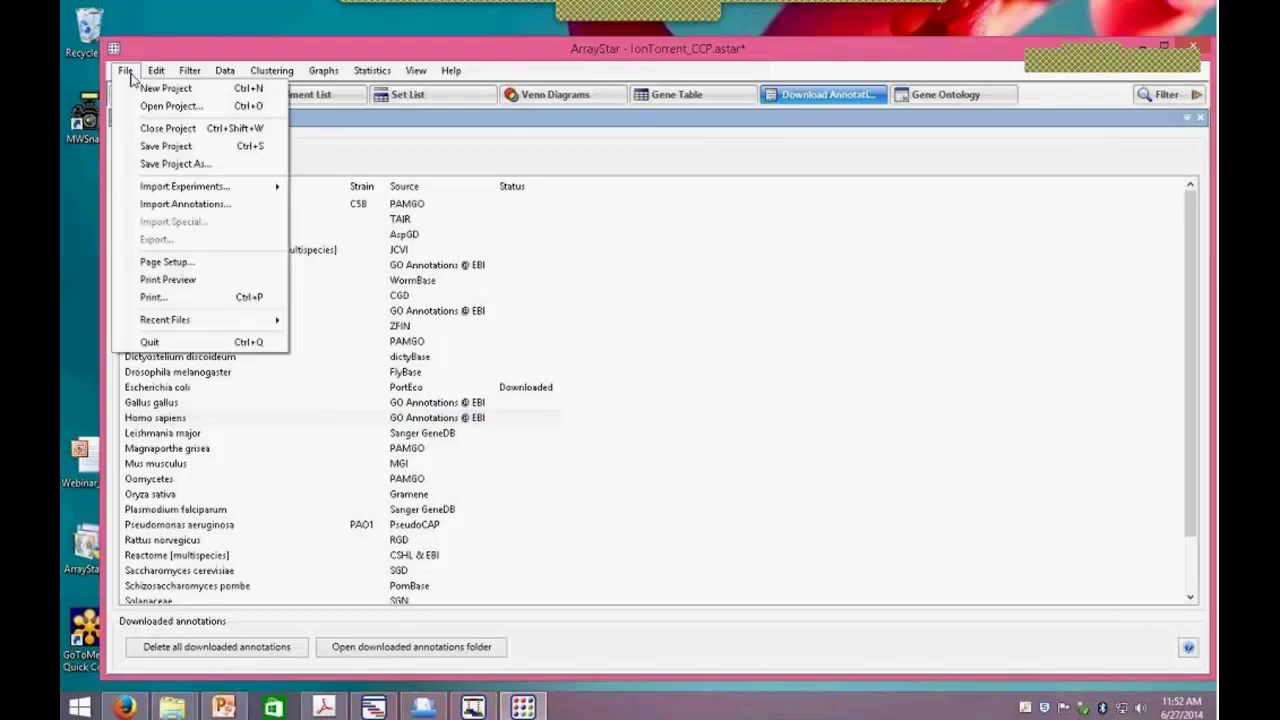
{"action": "left_click", "coordinate": [184, 204]}
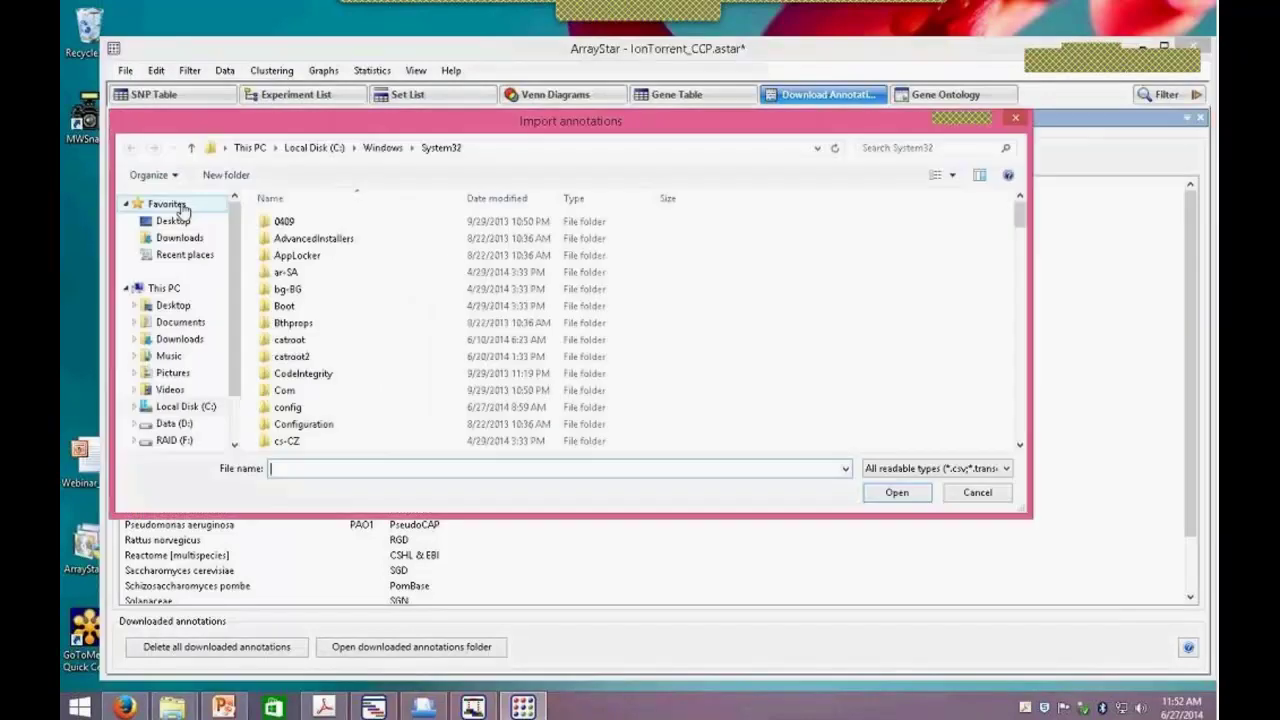
{"action": "left_click", "coordinate": [1005, 469]}
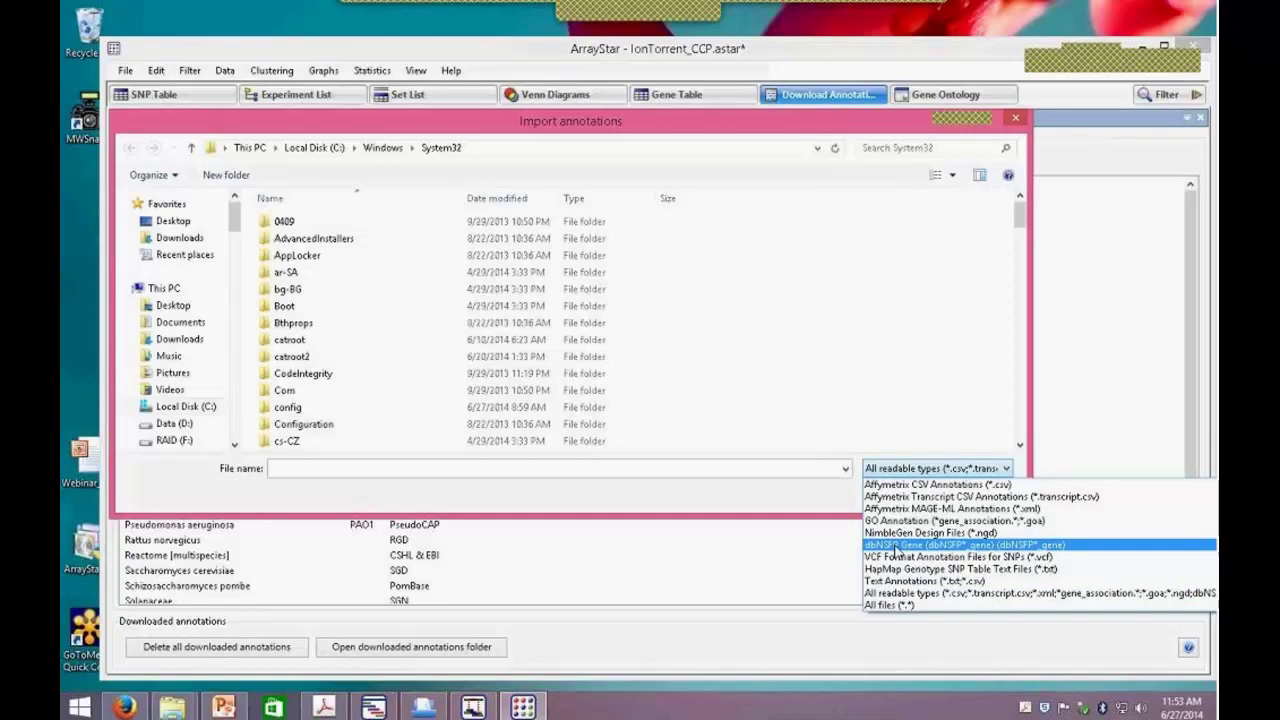
{"action": "left_click", "coordinate": [1048, 548]}
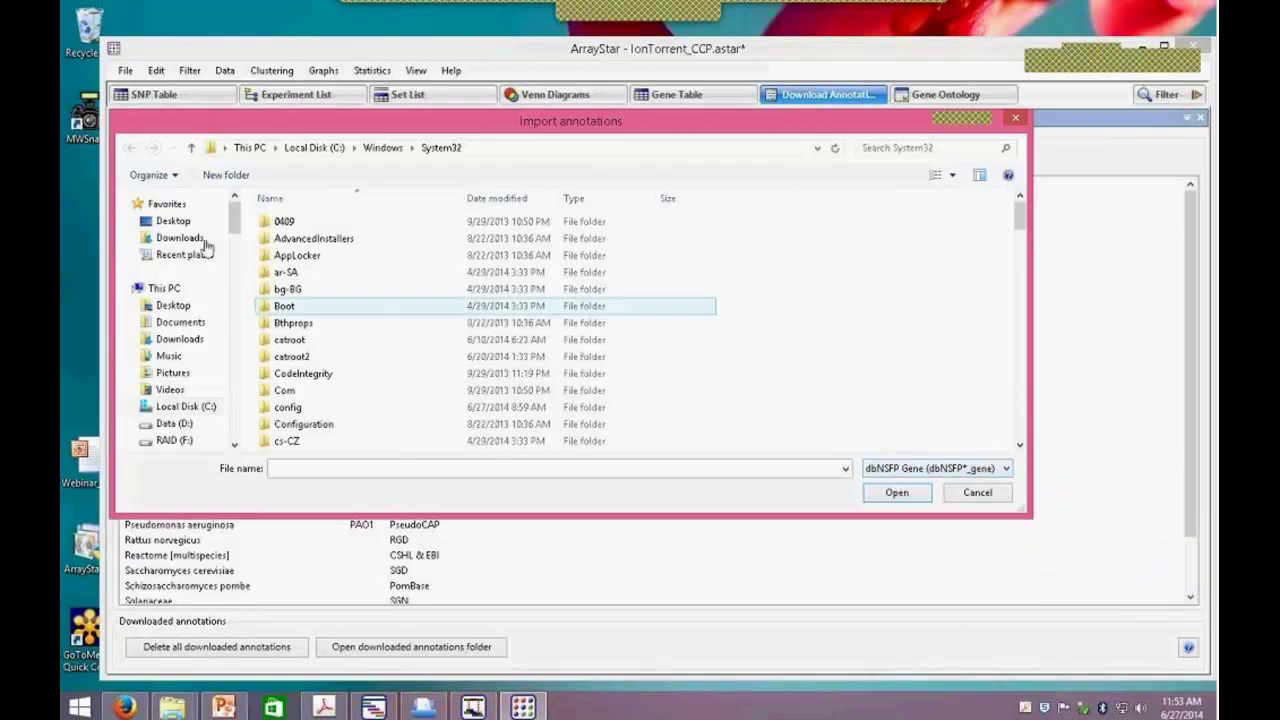
{"action": "left_click", "coordinate": [173, 222]}
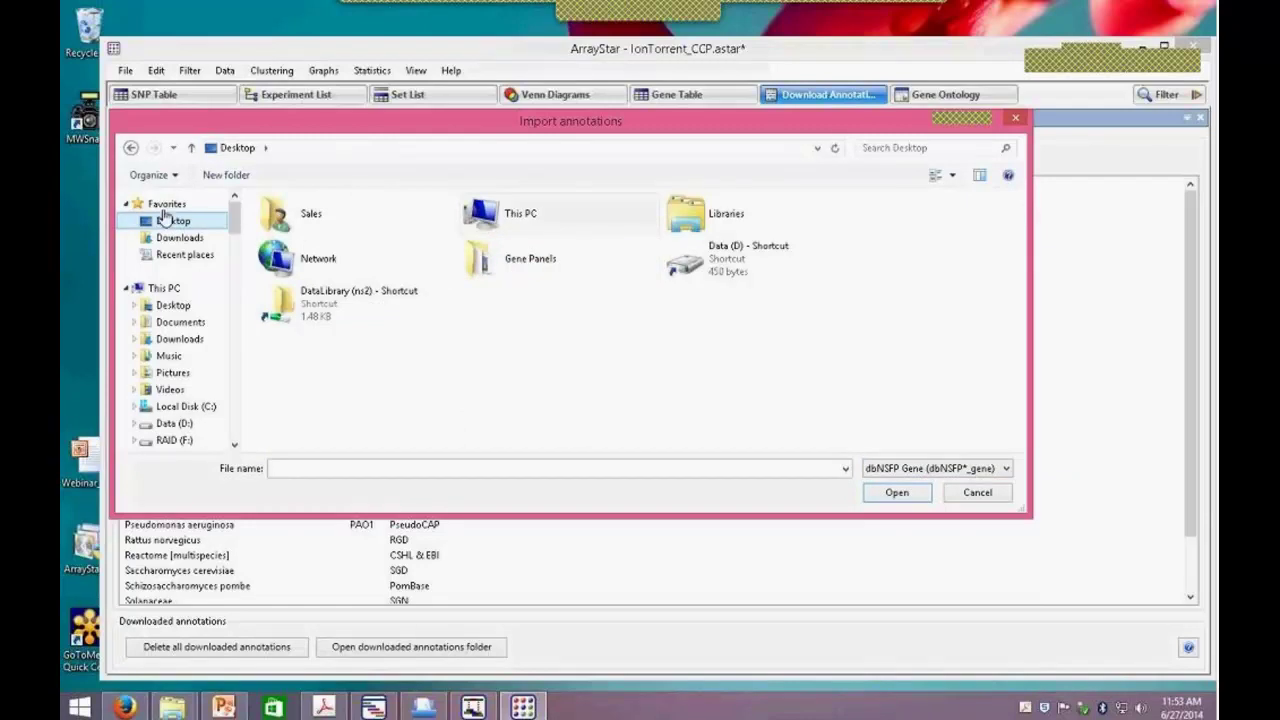
{"action": "double_click", "coordinate": [530, 272]}
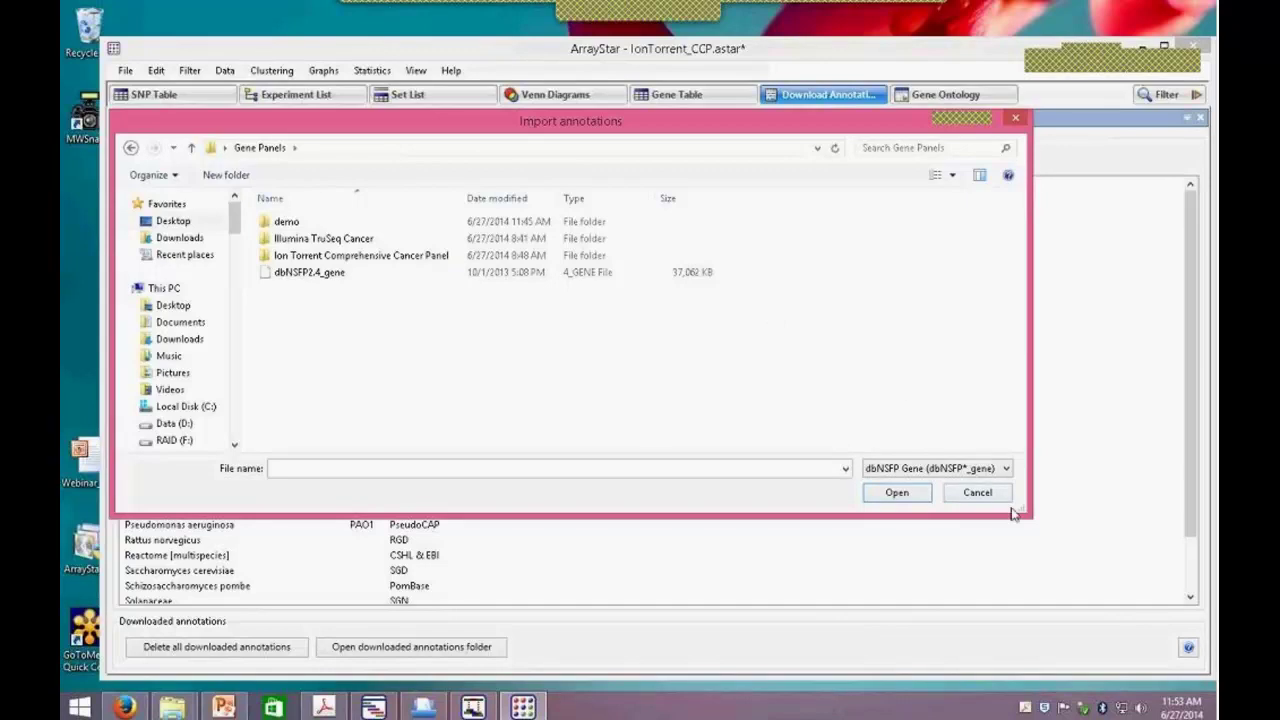
{"action": "left_click", "coordinate": [977, 493]}
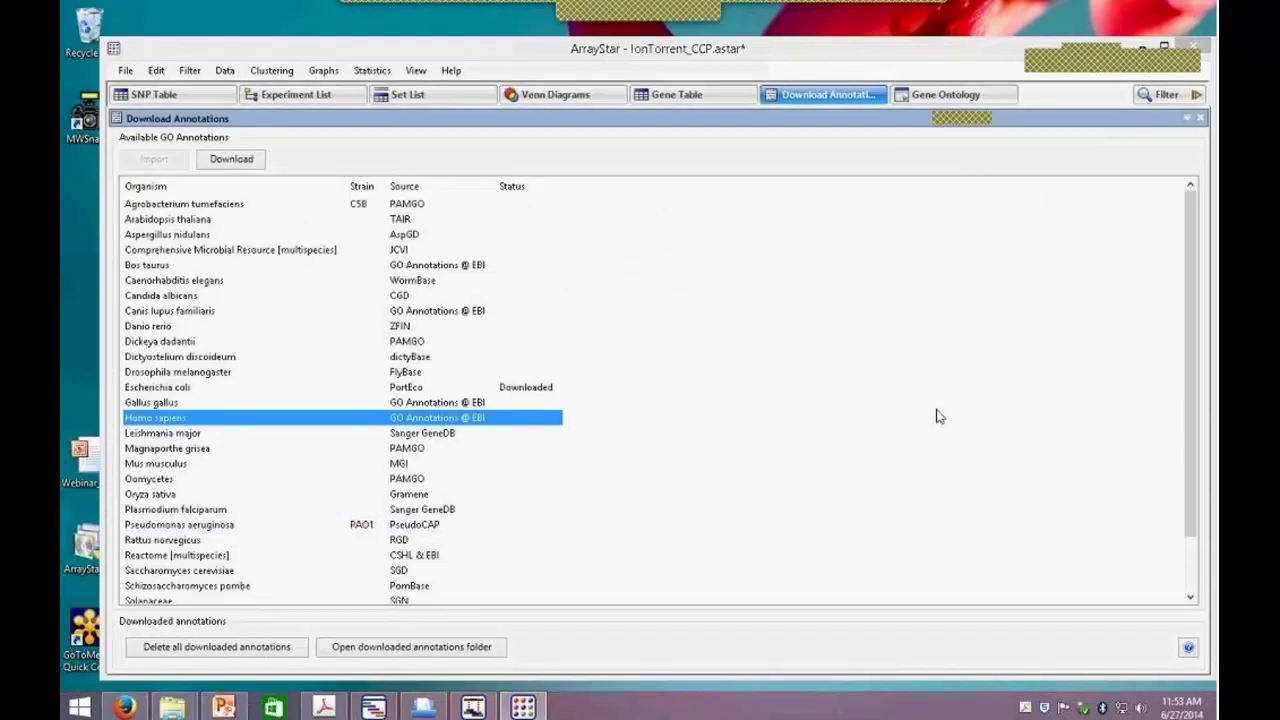
Widen the Disease_description column in the gene table and review the further annotation columns that can be added.
{"action": "left_click", "coordinate": [679, 100]}
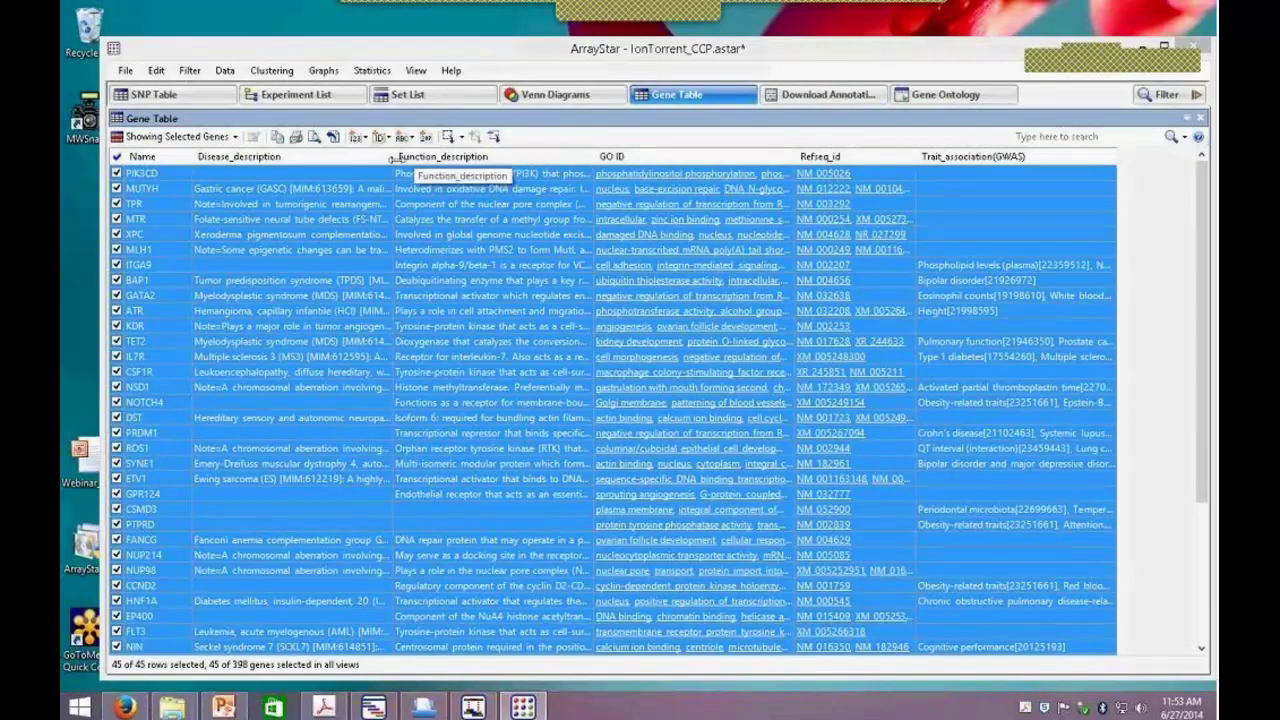
{"action": "left_click_drag", "start_coordinate": [393, 157], "coordinate": [497, 157]}
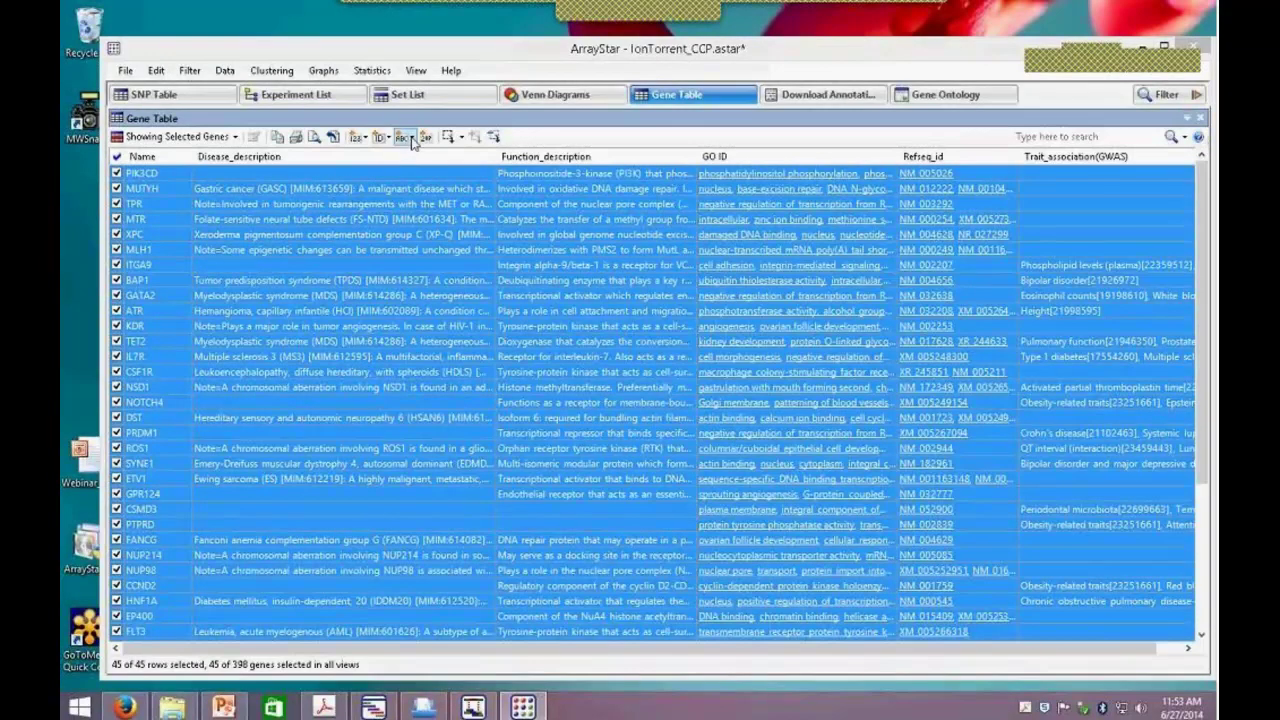
{"action": "left_click", "coordinate": [411, 139]}
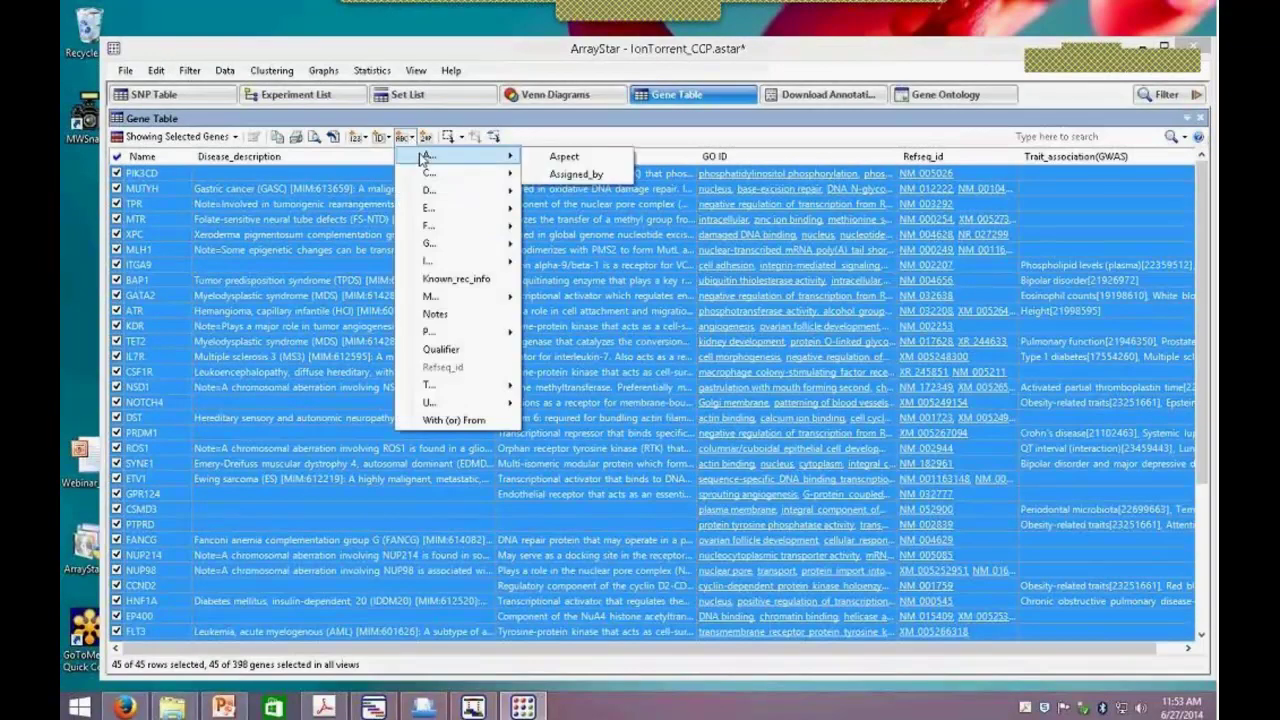
{"action": "mouse_move", "coordinate": [432, 175]}
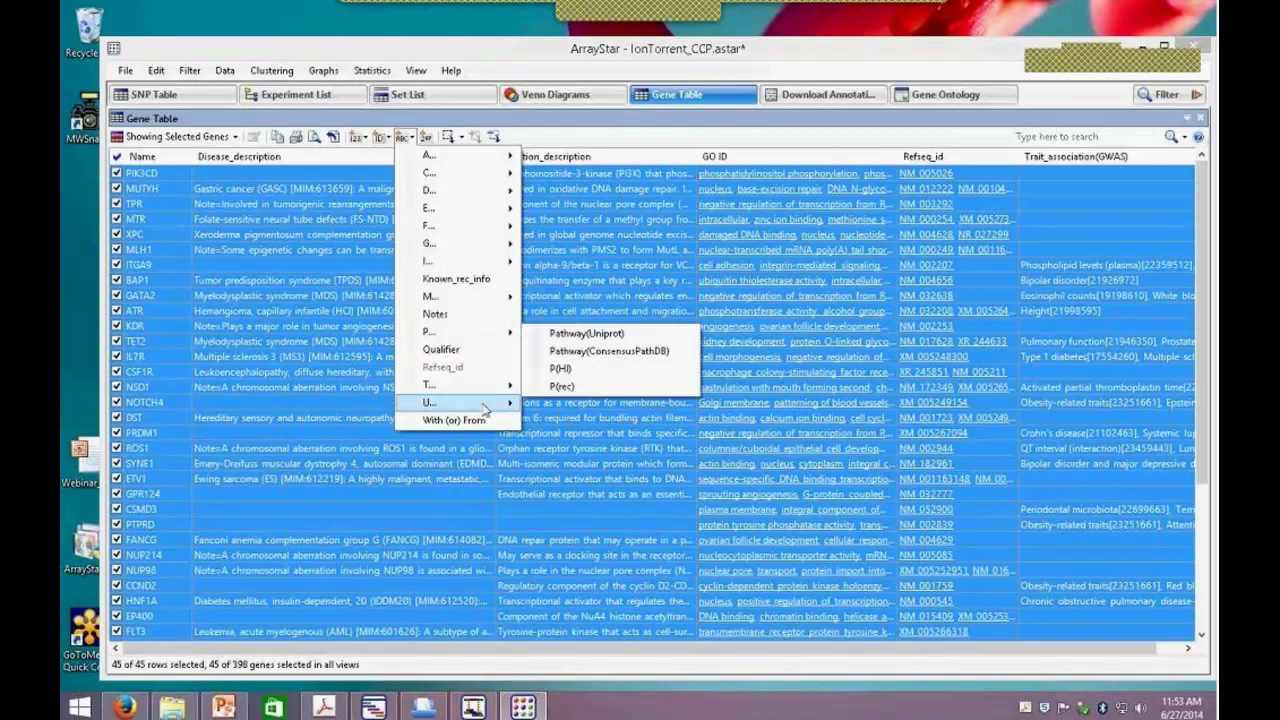
{"action": "mouse_move", "coordinate": [479, 389]}
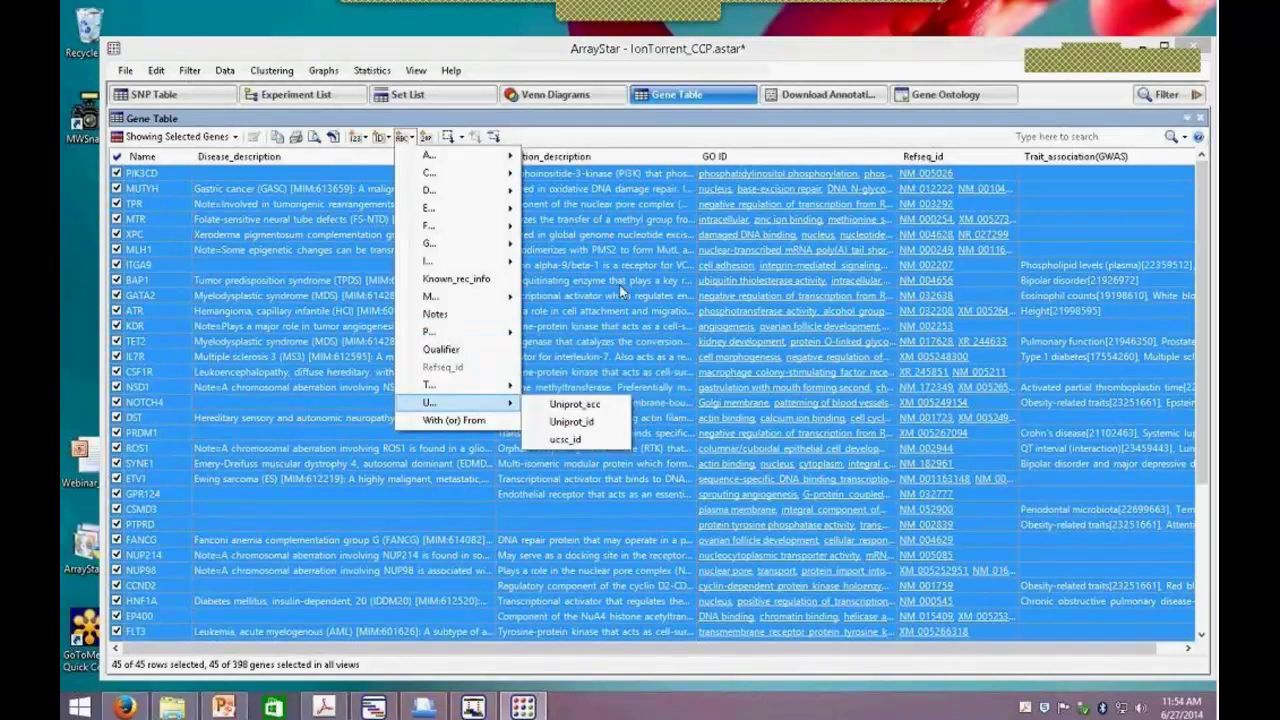
{"action": "left_click", "coordinate": [638, 144]}
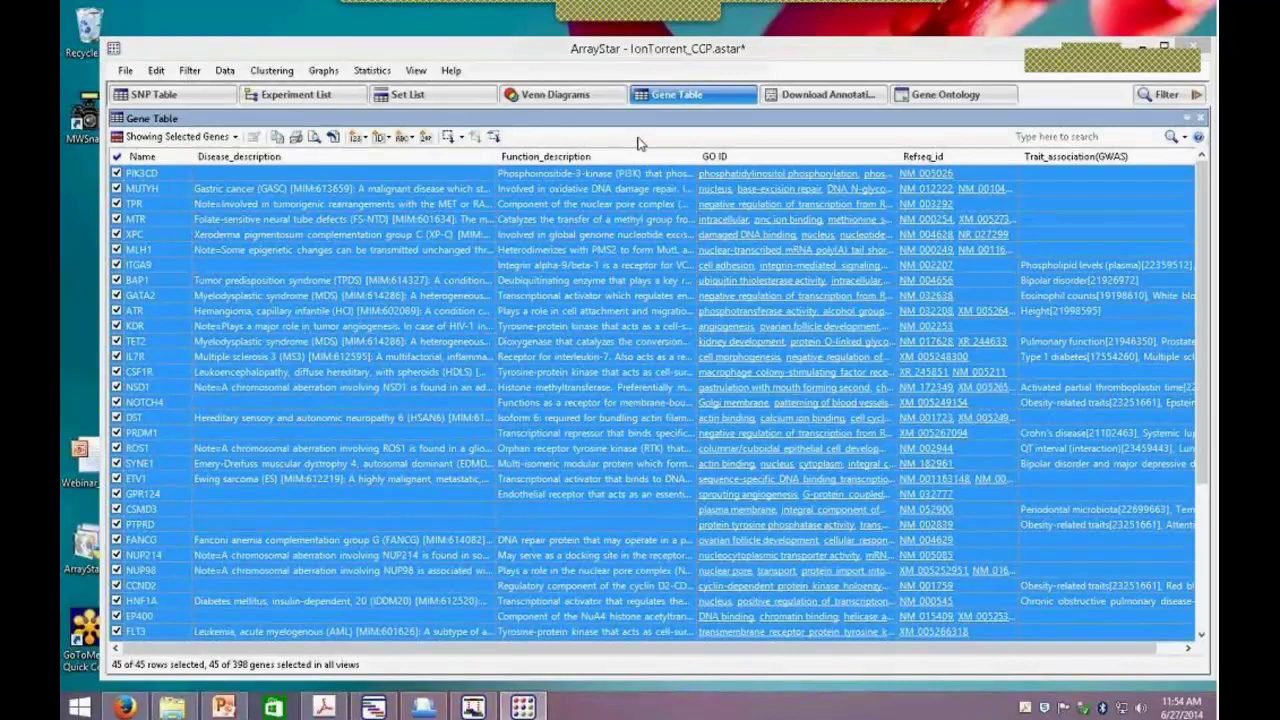
Show the Gene Ontology terms and their statistics for the selected genes.
{"action": "left_click", "coordinate": [938, 96]}
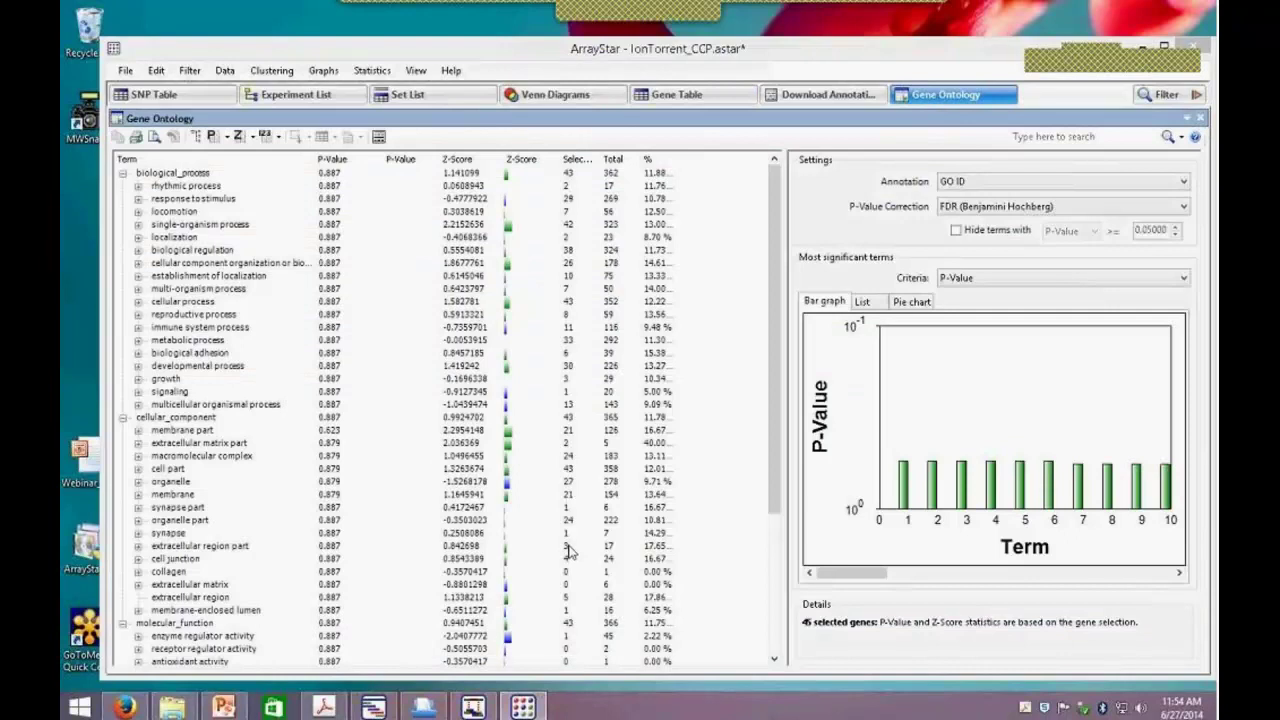